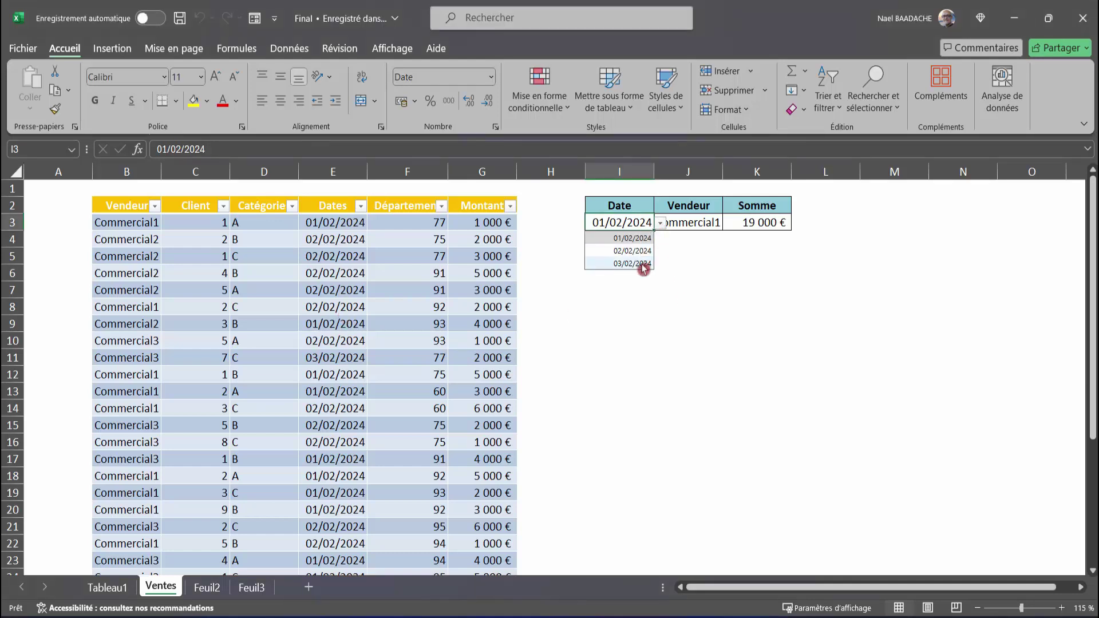
Review the existing date and vendor dropdown lists in I3 and J3
{"action": "left_click", "coordinate": [696, 221]}
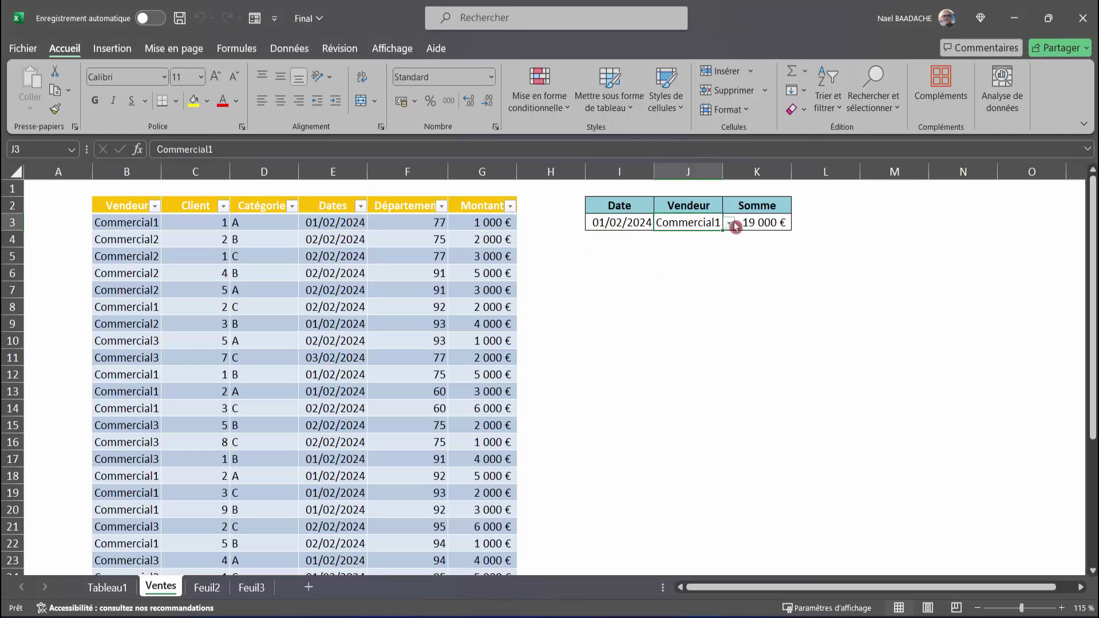
{"action": "left_click", "coordinate": [755, 289]}
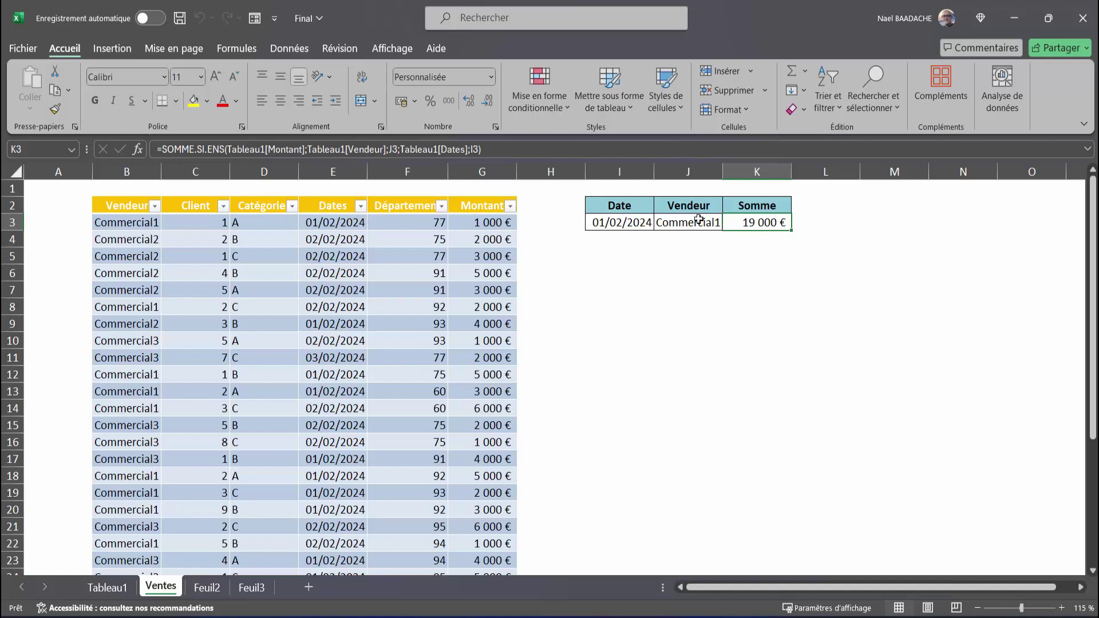
{"action": "left_click", "coordinate": [247, 349]}
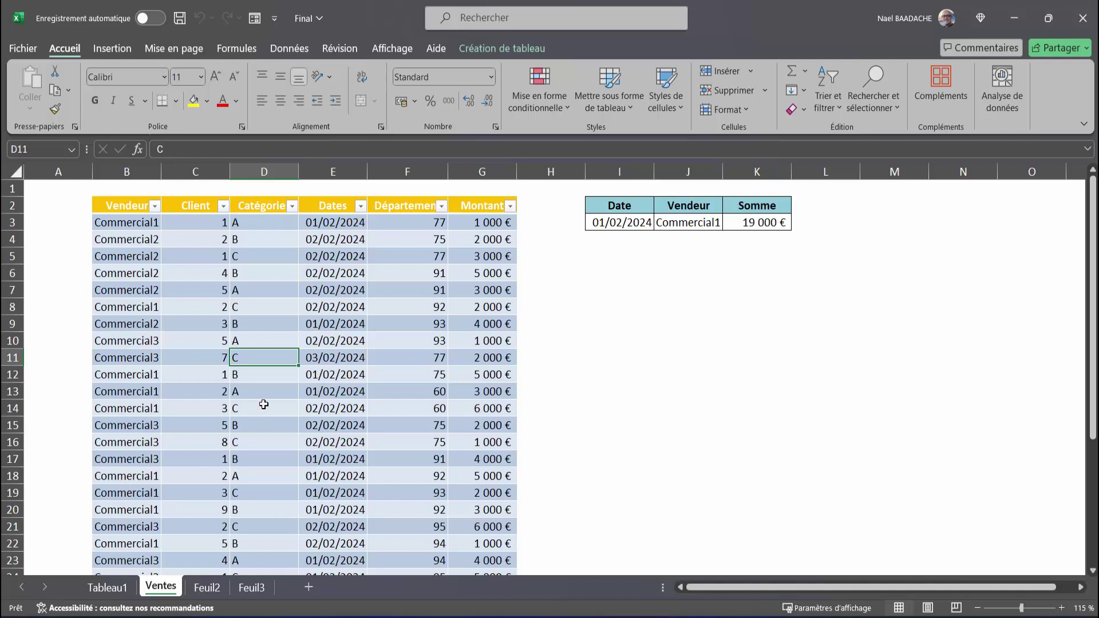
{"action": "scroll", "coordinate": [263, 405], "scroll_direction": "down", "scroll_amount": 10}
{"action": "scroll", "coordinate": [263, 405], "scroll_direction": "up", "scroll_amount": 4}
{"action": "scroll", "coordinate": [633, 289], "scroll_direction": "up", "scroll_amount": 5}
{"action": "scroll", "coordinate": [582, 297], "scroll_direction": "up", "scroll_amount": 1}
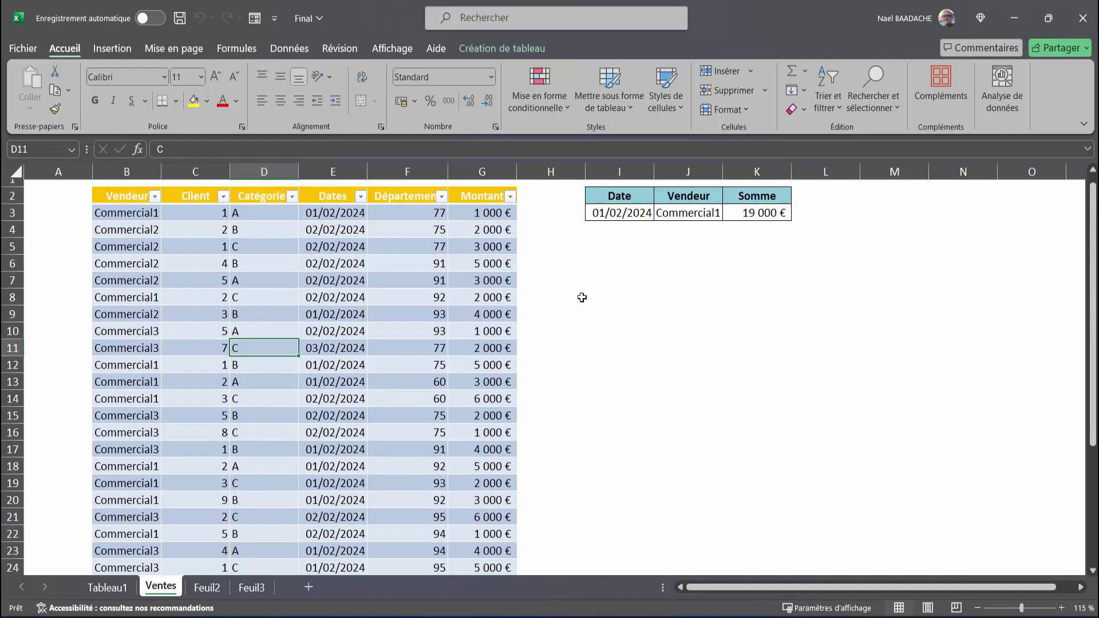
{"action": "scroll", "coordinate": [582, 297], "scroll_direction": "up", "scroll_amount": 1}
{"action": "left_click", "coordinate": [646, 226]}
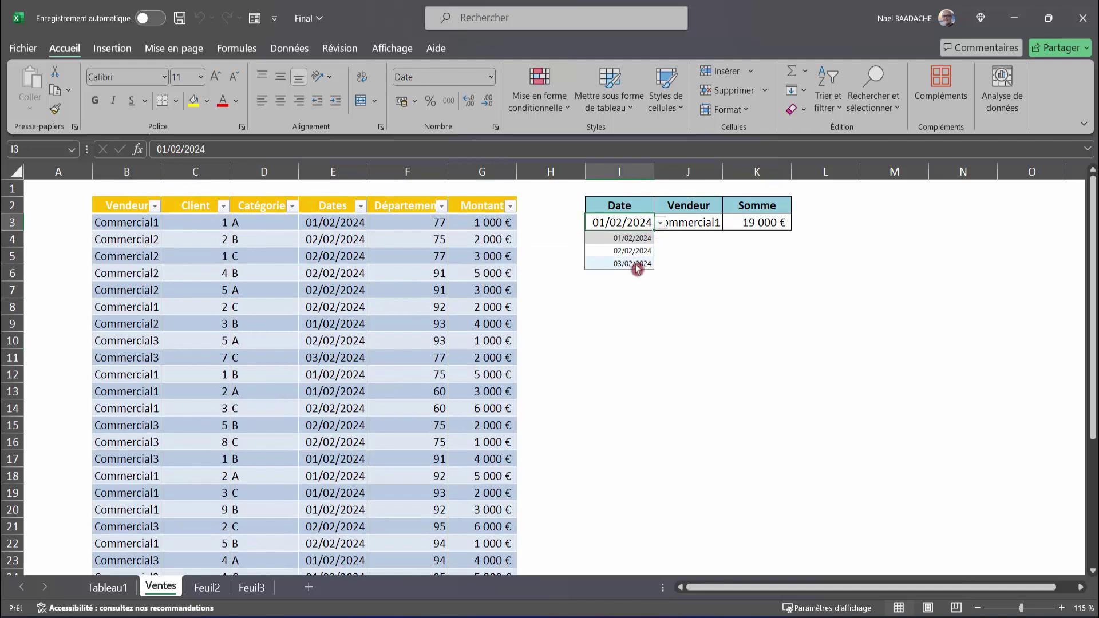
{"action": "left_click", "coordinate": [698, 224]}
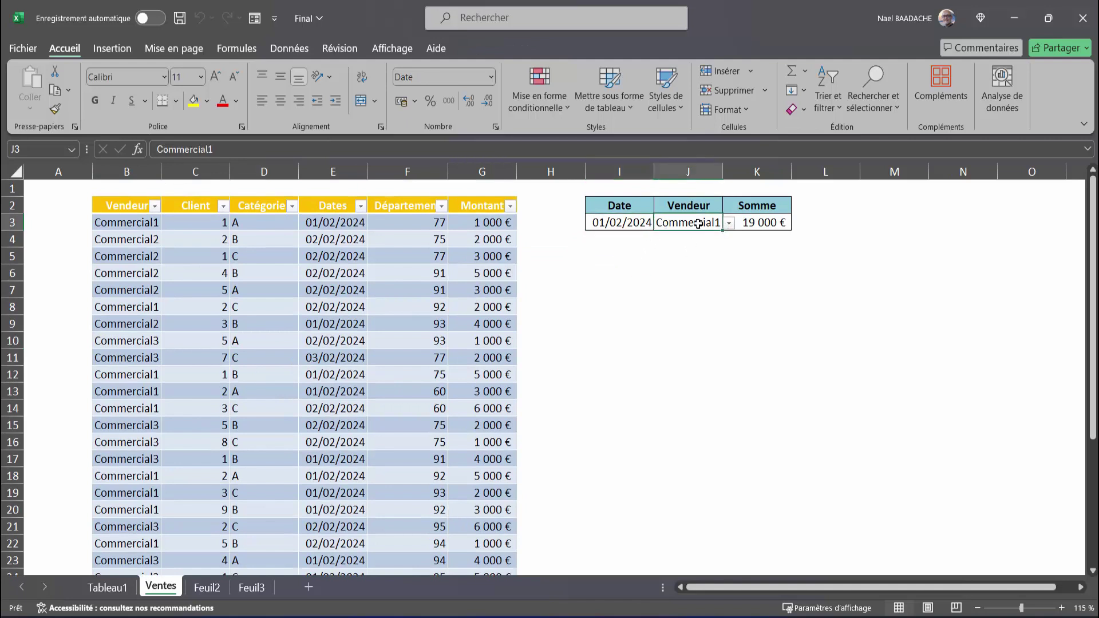
{"action": "left_click", "coordinate": [688, 330]}
Add row 34 to the sales table: Commercial4, dated 04/02/2024, Montant 10000
{"action": "scroll", "coordinate": [255, 454], "scroll_direction": "down", "scroll_amount": 4}
{"action": "scroll", "coordinate": [229, 464], "scroll_direction": "down", "scroll_amount": 2}
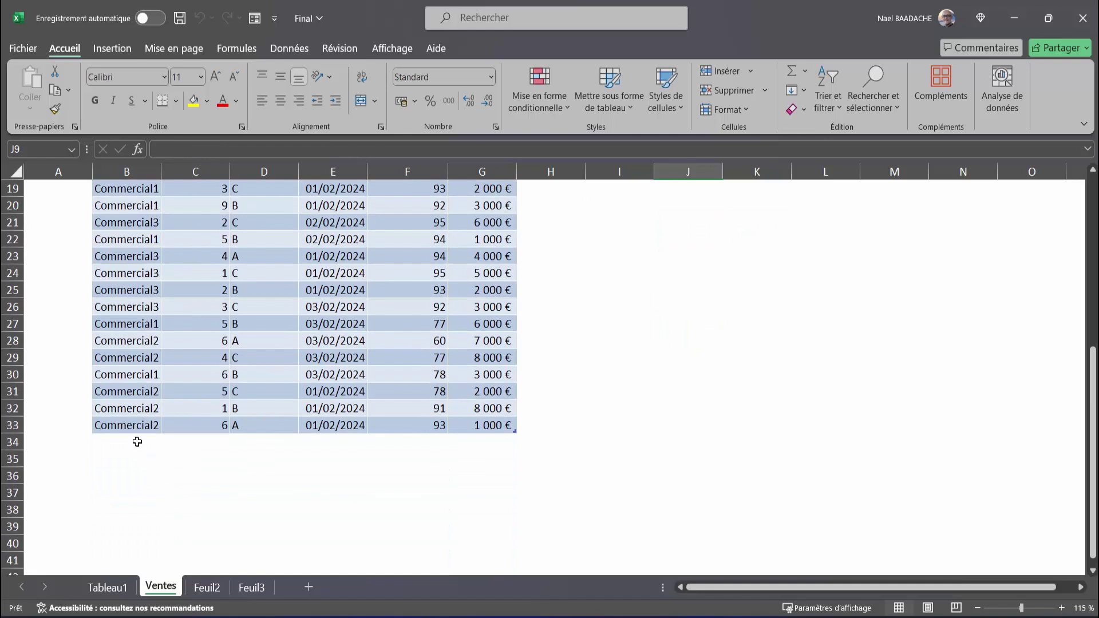
{"action": "type", "text": "Commercial4"}
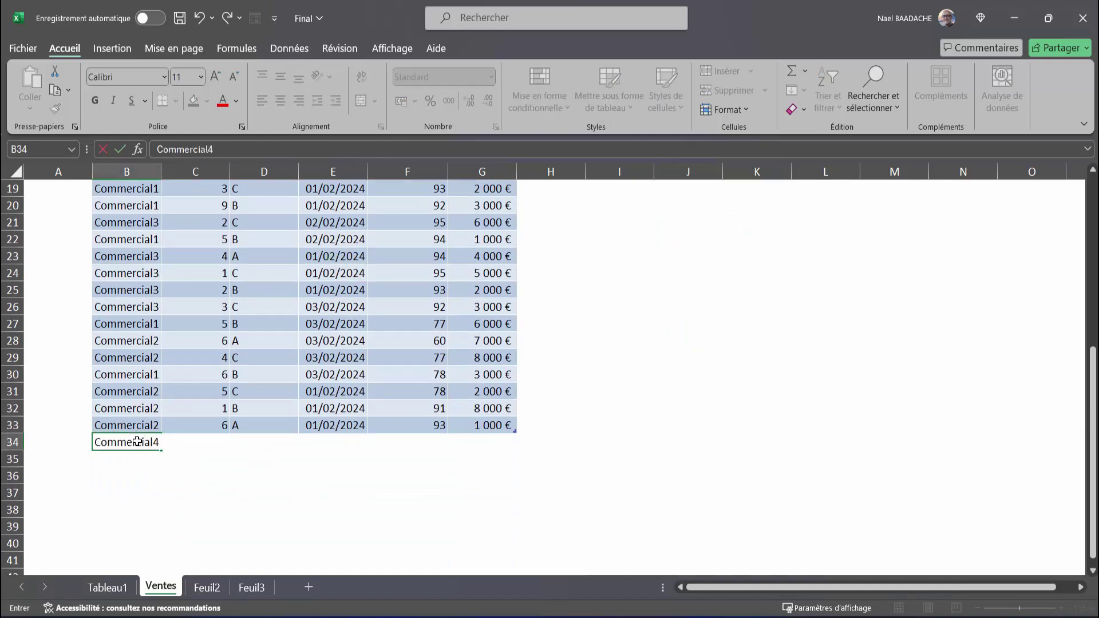
{"action": "key", "text": "Tab"}
{"action": "key", "text": "Tab"}
{"action": "type", "text": "0"}
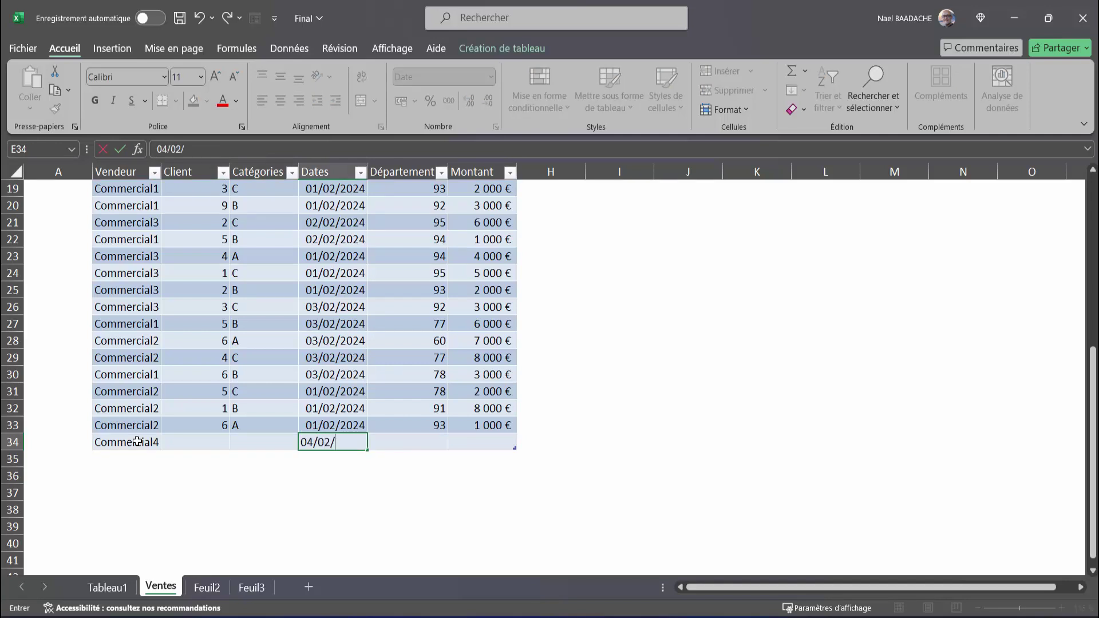
{"action": "key", "text": "Return"}
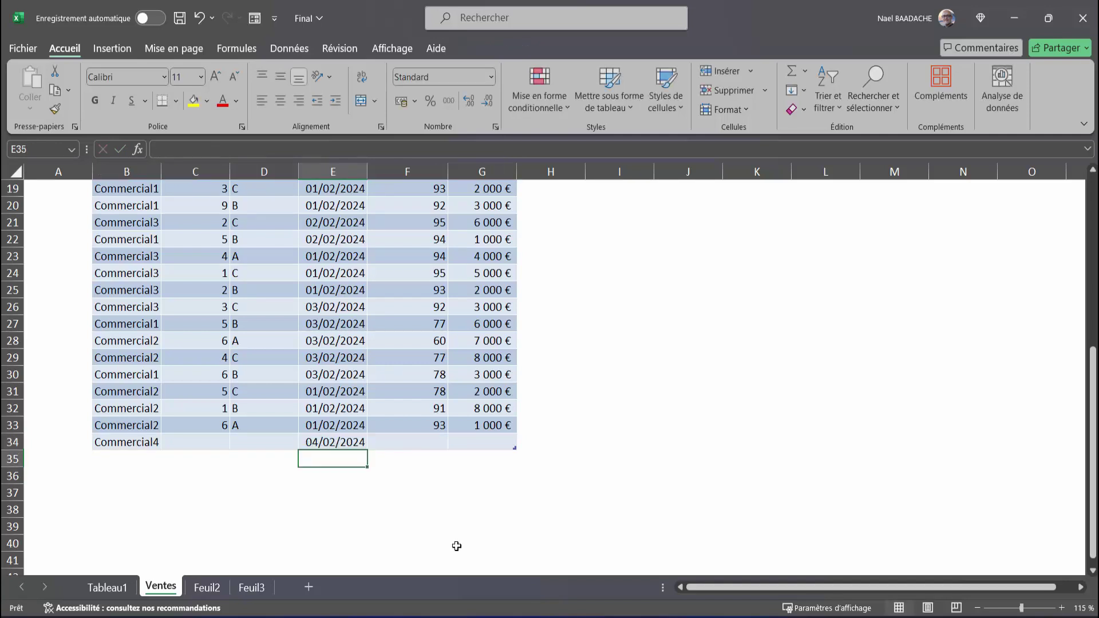
{"action": "left_click", "coordinate": [485, 445]}
{"action": "type", "text": "100"}
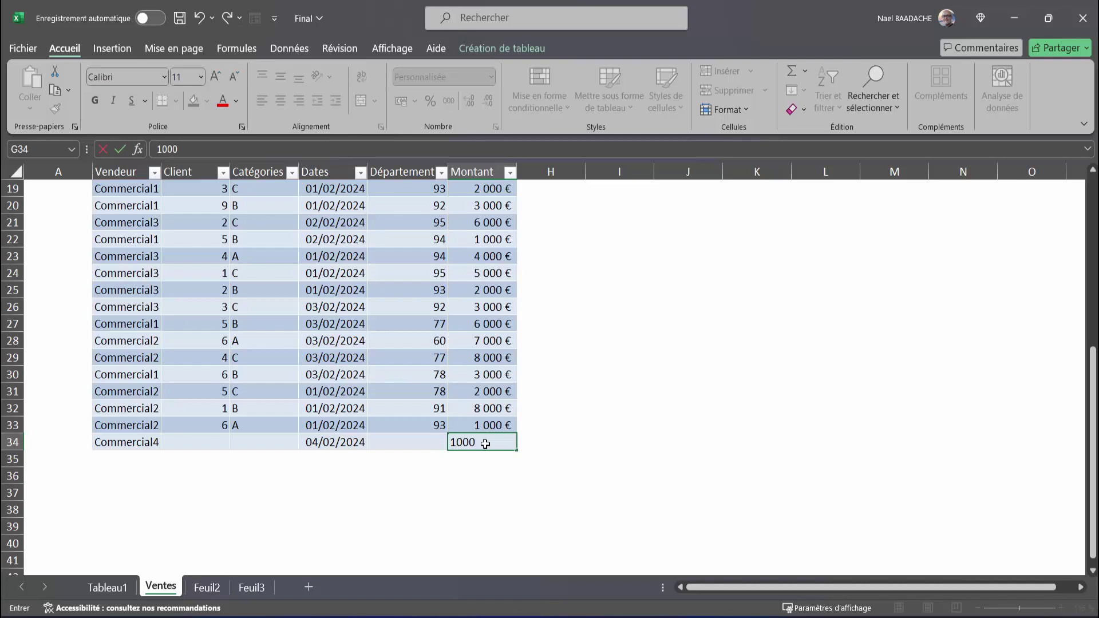
{"action": "type", "text": "0"}
{"action": "key", "text": "Return"}
{"action": "scroll", "coordinate": [406, 366], "scroll_direction": "up", "scroll_amount": 6}
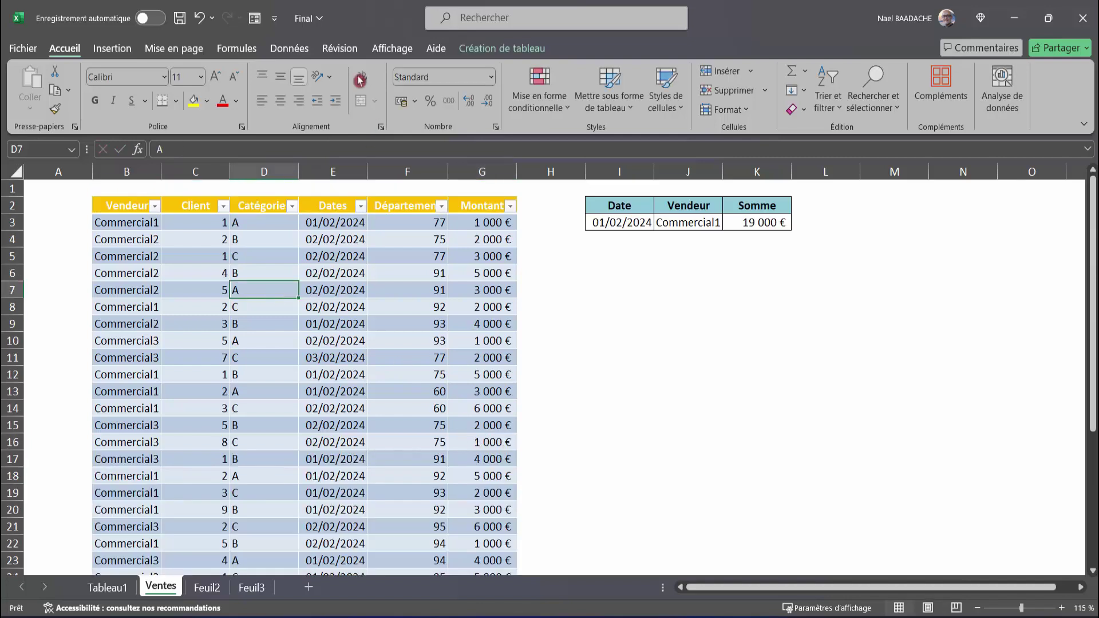
Choose Commercial4 and 04/02/2024 in the J3/I3 dropdowns and check K3 shows 10 000 €
{"action": "left_click", "coordinate": [290, 49]}
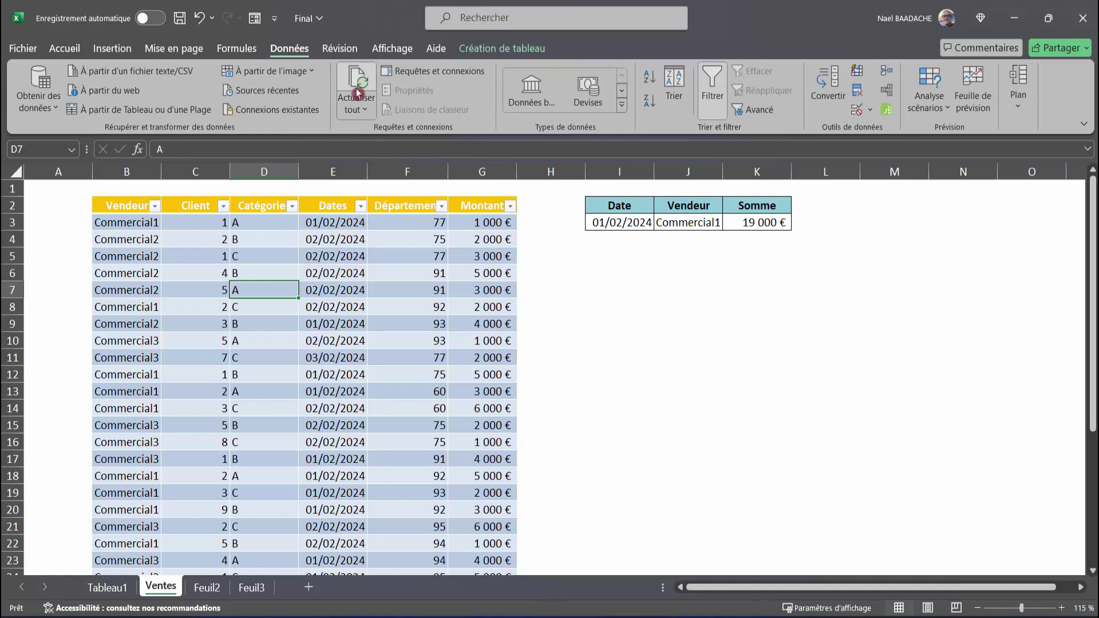
{"action": "left_click", "coordinate": [626, 223]}
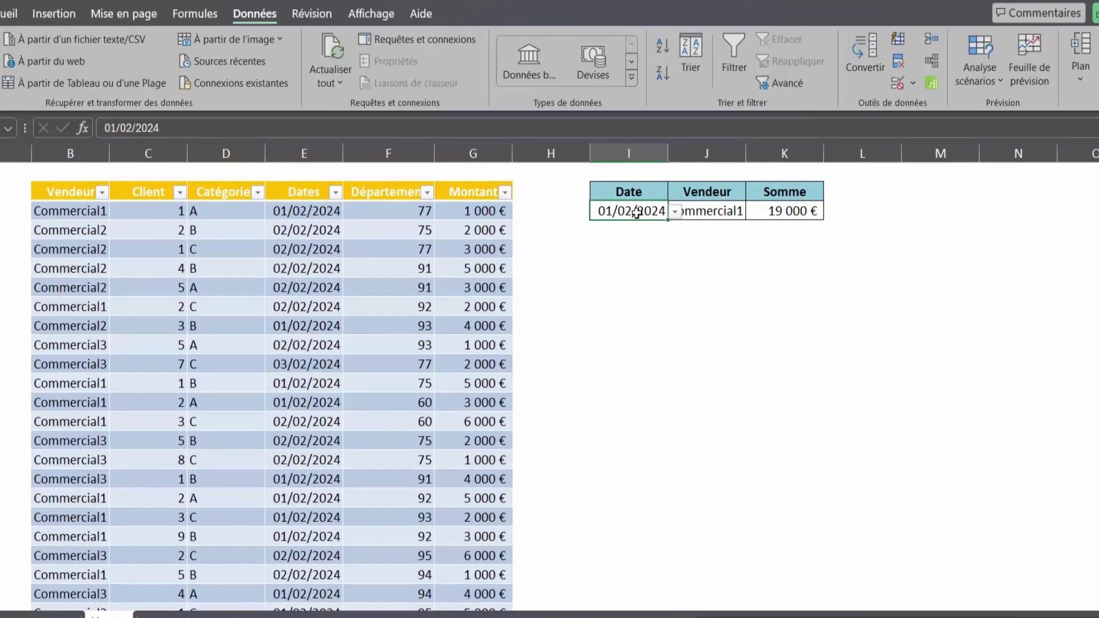
{"action": "left_click", "coordinate": [679, 211]}
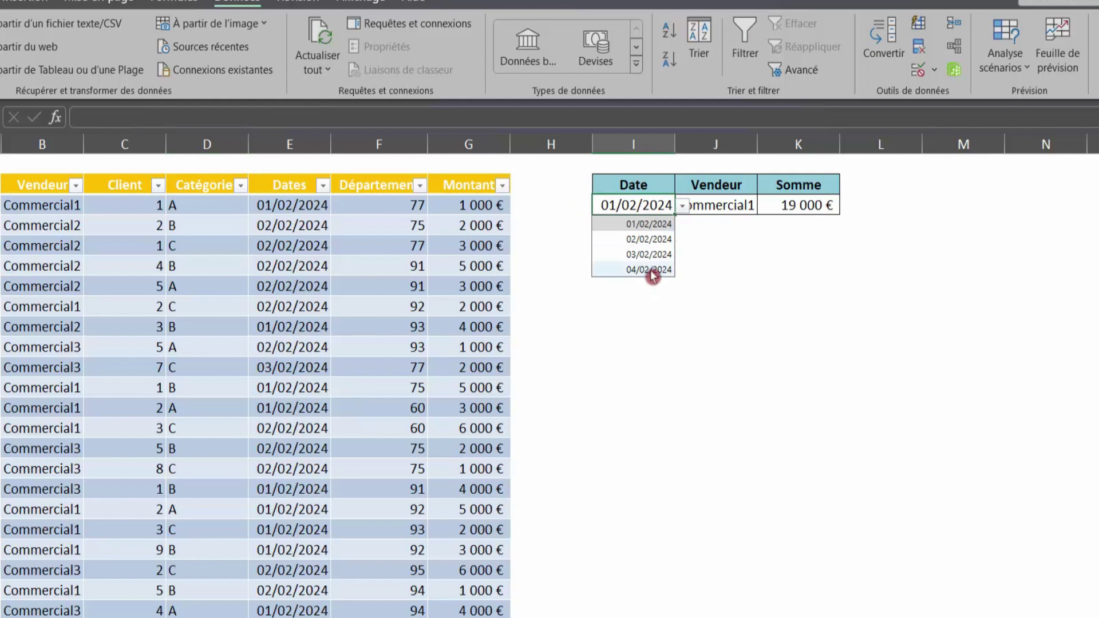
{"action": "left_click", "coordinate": [725, 208]}
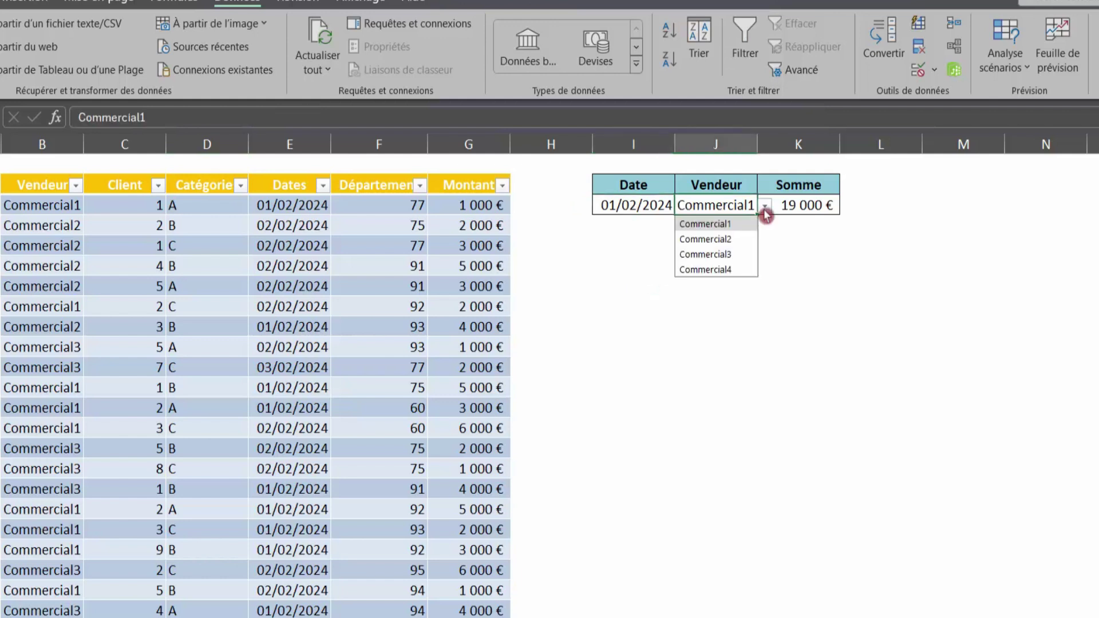
{"action": "left_click", "coordinate": [727, 270]}
{"action": "left_click", "coordinate": [671, 207]}
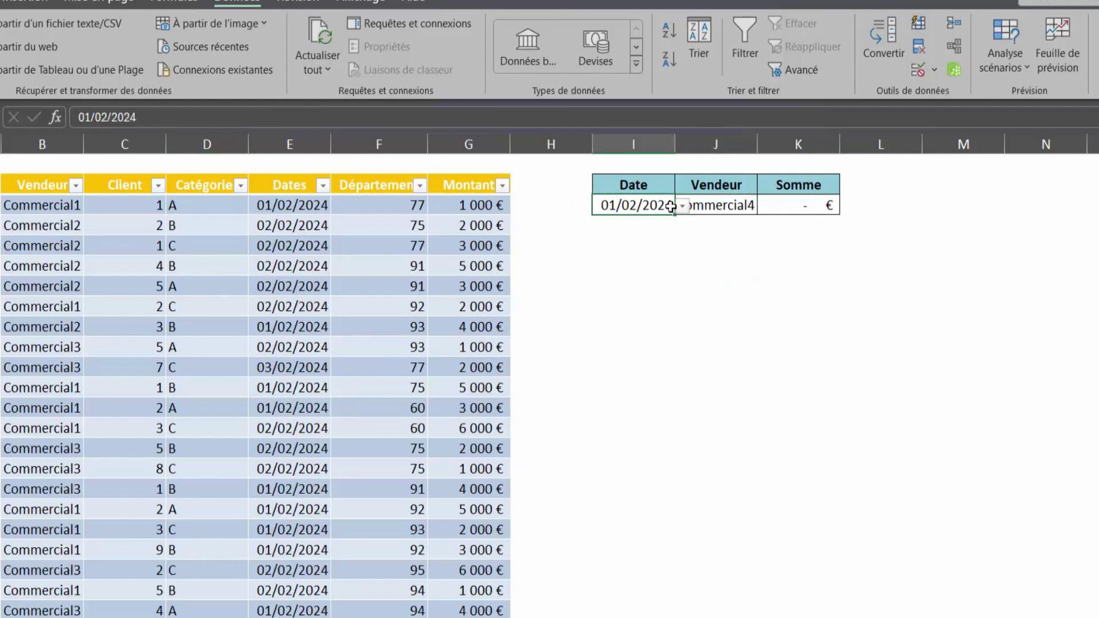
{"action": "left_click", "coordinate": [656, 270]}
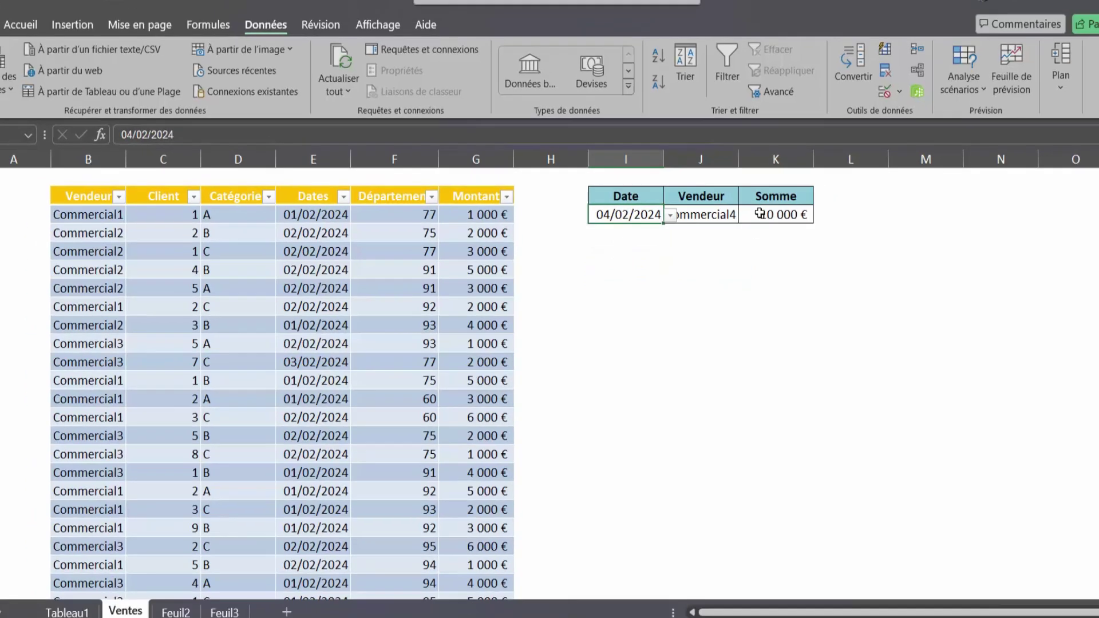
{"action": "left_click", "coordinate": [799, 205]}
{"action": "left_click", "coordinate": [357, 358]}
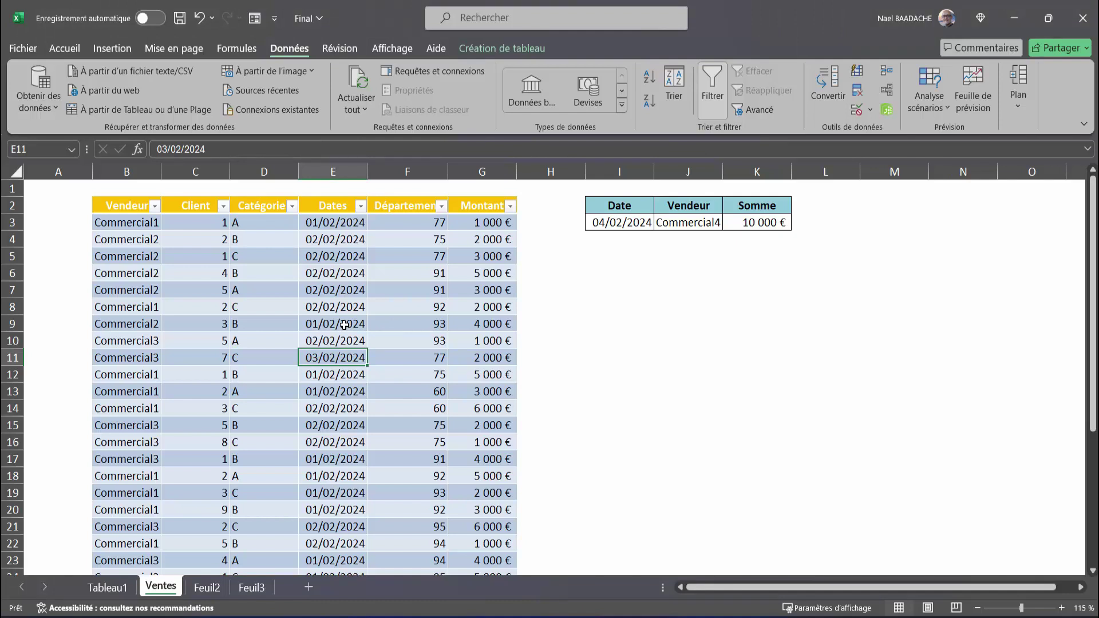
{"action": "left_click", "coordinate": [342, 313]}
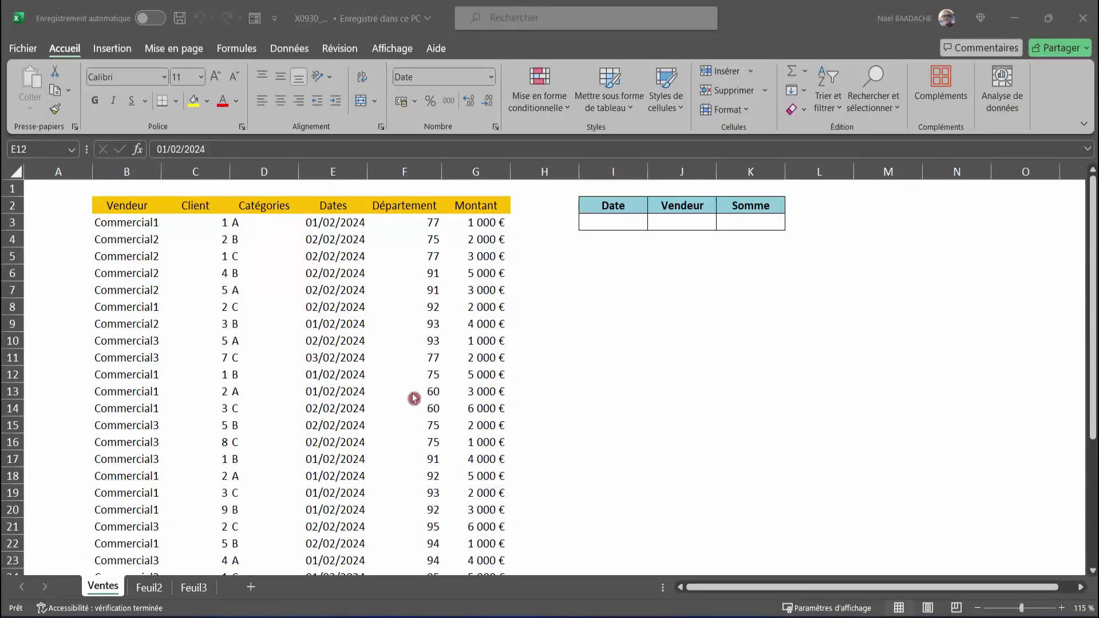
In the starting workbook, point out the empty I3:K3 cells and the Montant column
{"action": "left_click", "coordinate": [302, 373]}
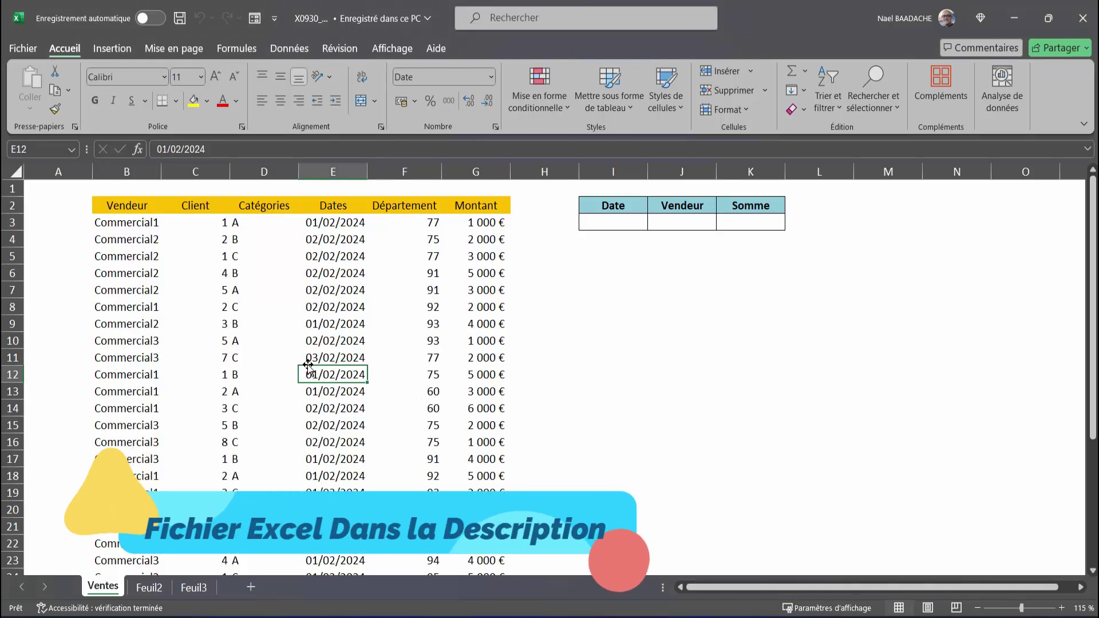
{"action": "left_click", "coordinate": [333, 284]}
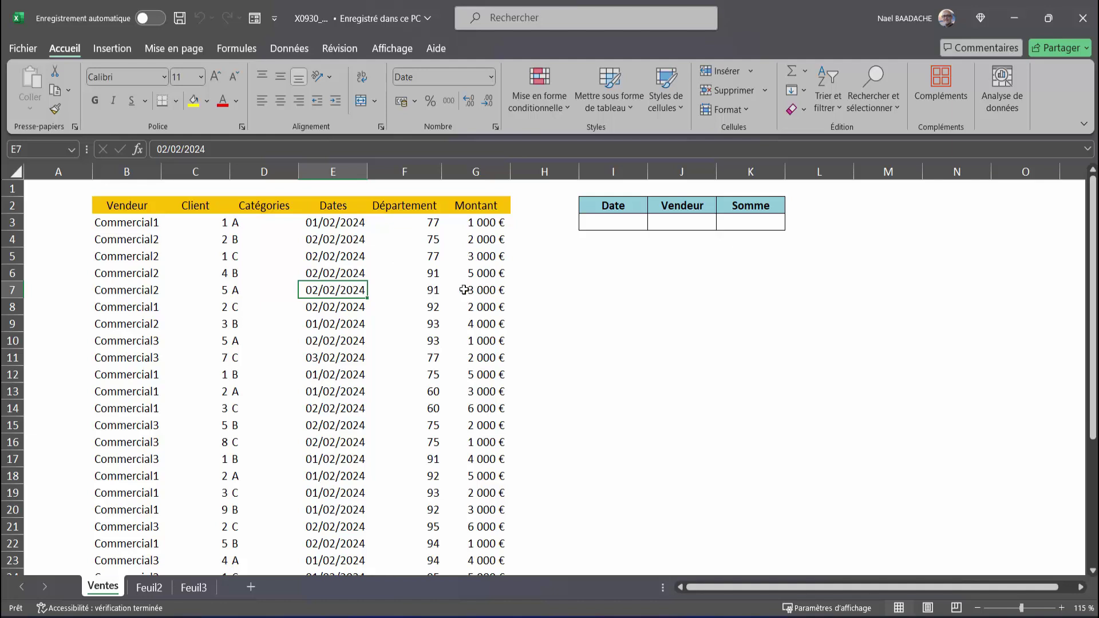
{"action": "left_click", "coordinate": [623, 223]}
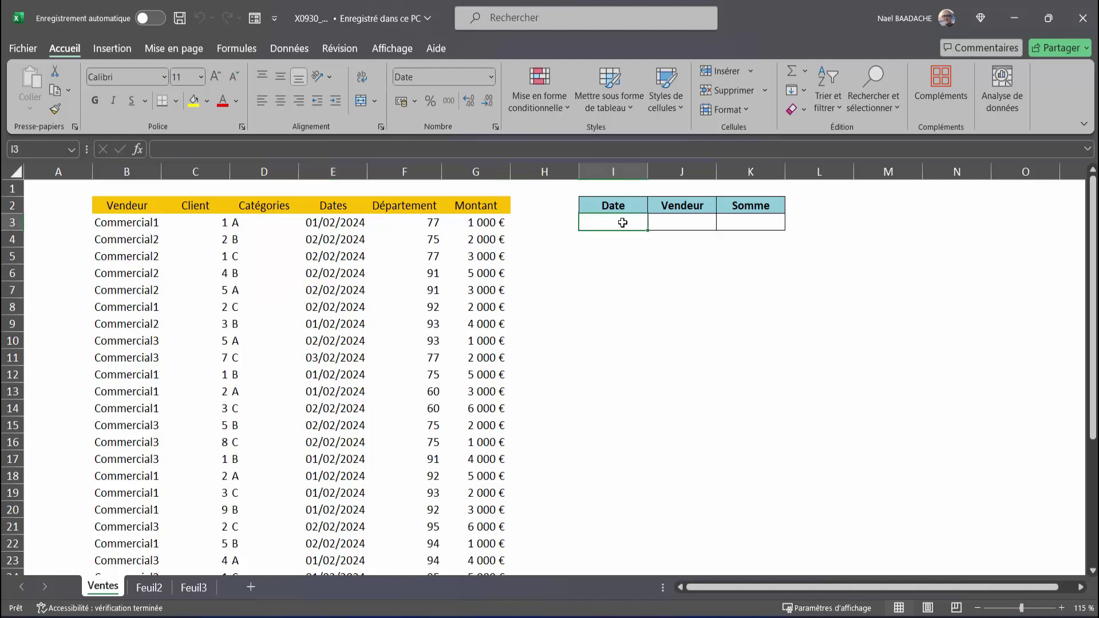
{"action": "left_click", "coordinate": [687, 224]}
{"action": "left_click", "coordinate": [744, 224]}
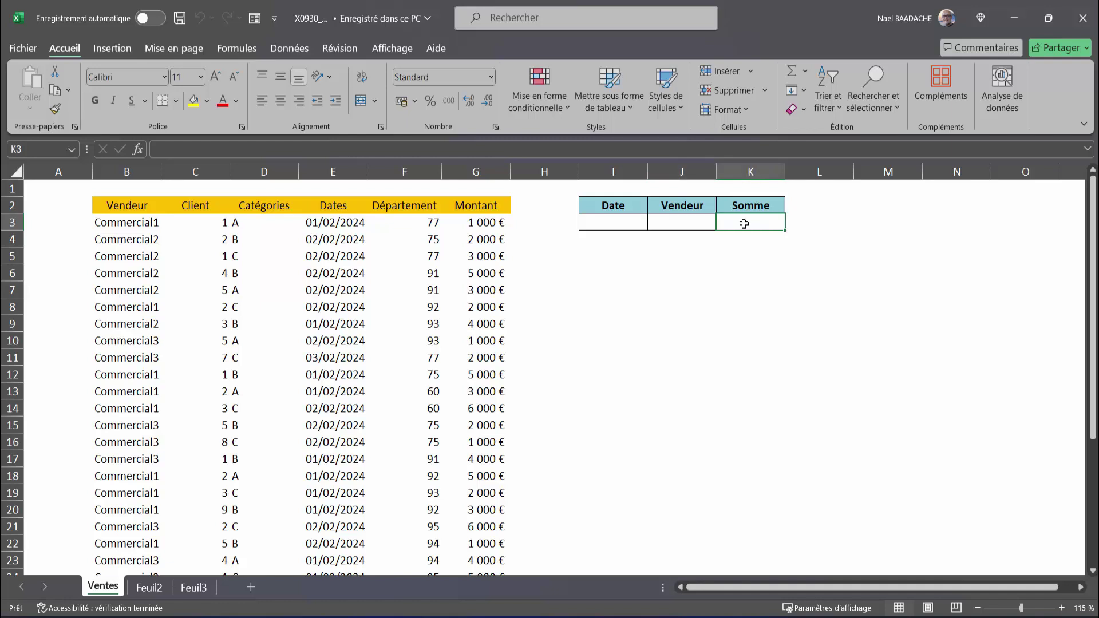
{"action": "left_click", "coordinate": [477, 171]}
{"action": "left_click", "coordinate": [500, 241]}
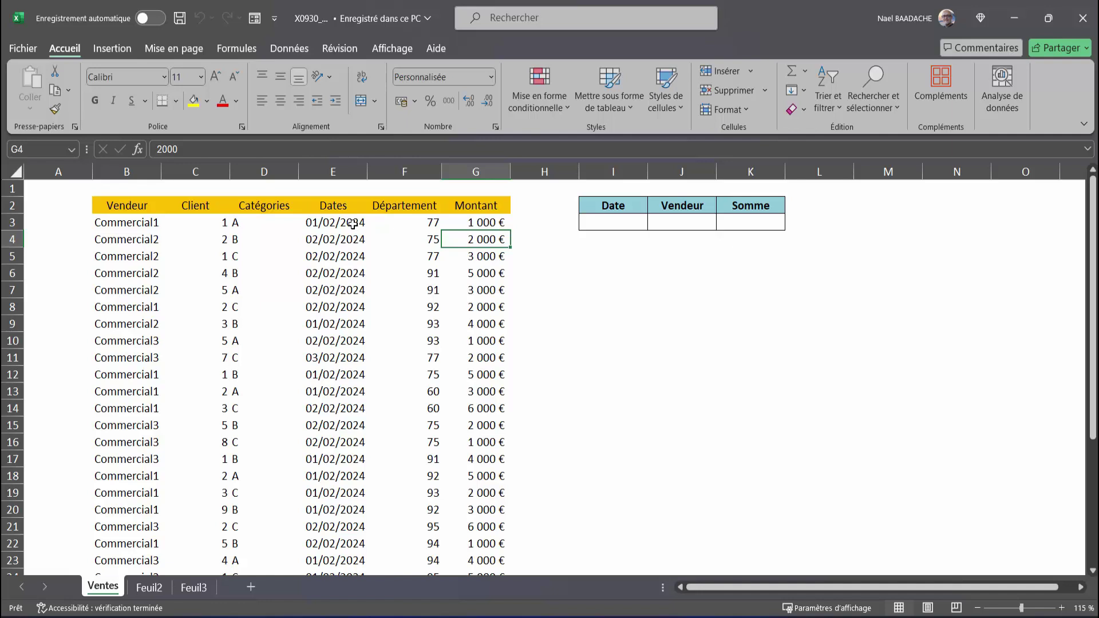
Walk through the source data, selecting the dates E3:E19 and the first vendor in B3
{"action": "scroll", "coordinate": [353, 224], "scroll_direction": "down", "scroll_amount": 2}
{"action": "scroll", "coordinate": [353, 223], "scroll_direction": "down", "scroll_amount": 4}
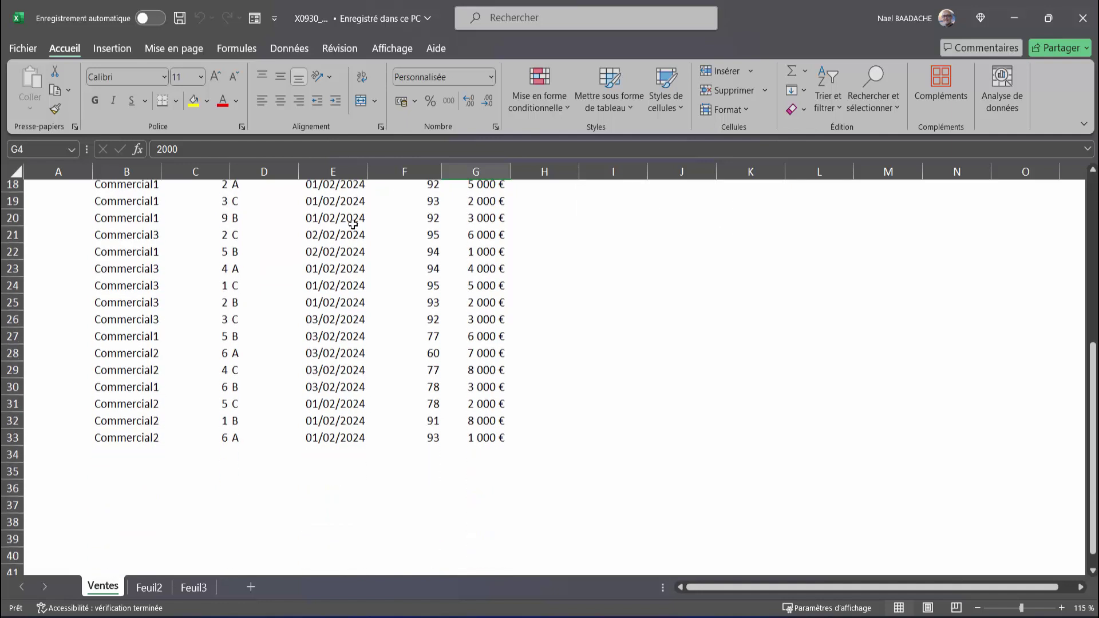
{"action": "scroll", "coordinate": [330, 332], "scroll_direction": "up", "scroll_amount": 6}
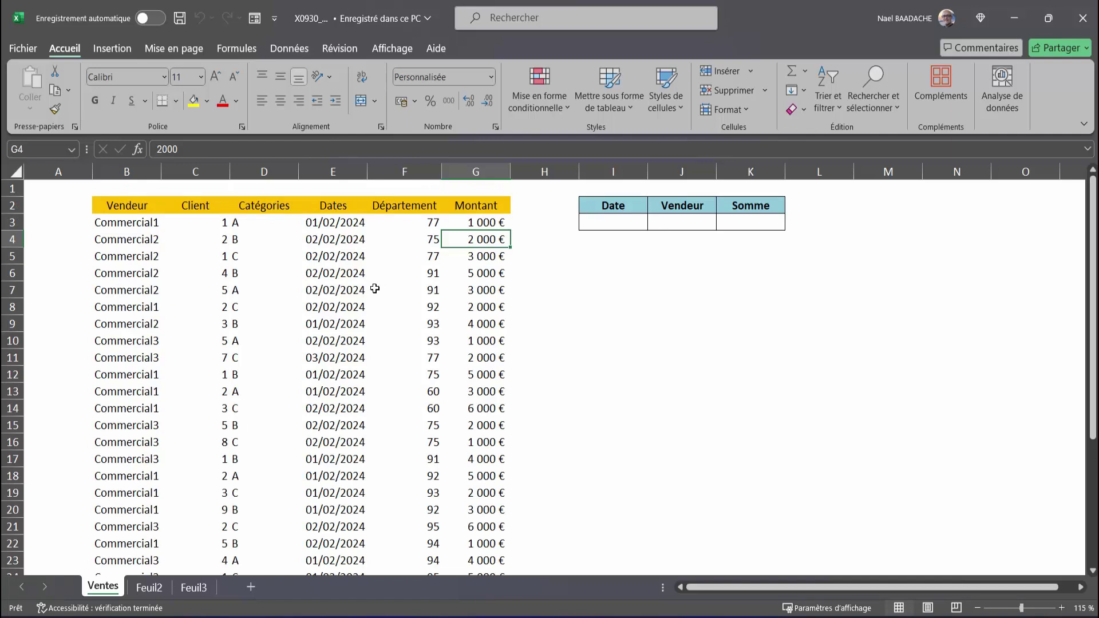
{"action": "left_click", "coordinate": [605, 220]}
{"action": "left_click", "coordinate": [673, 220]}
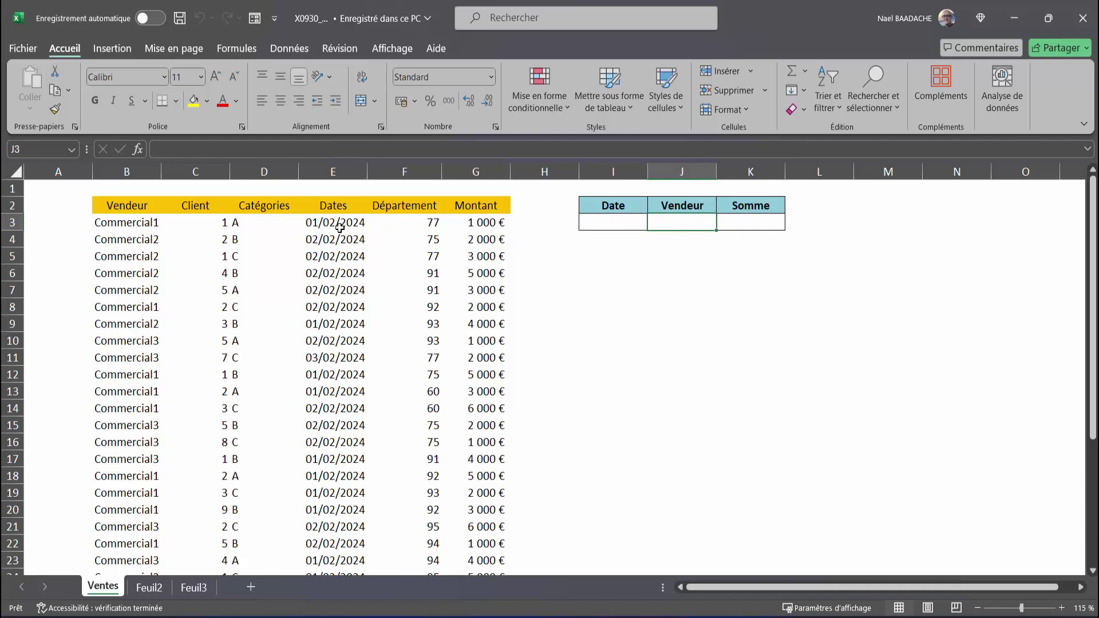
{"action": "left_click_drag", "start_coordinate": [340, 228], "coordinate": [339, 497]}
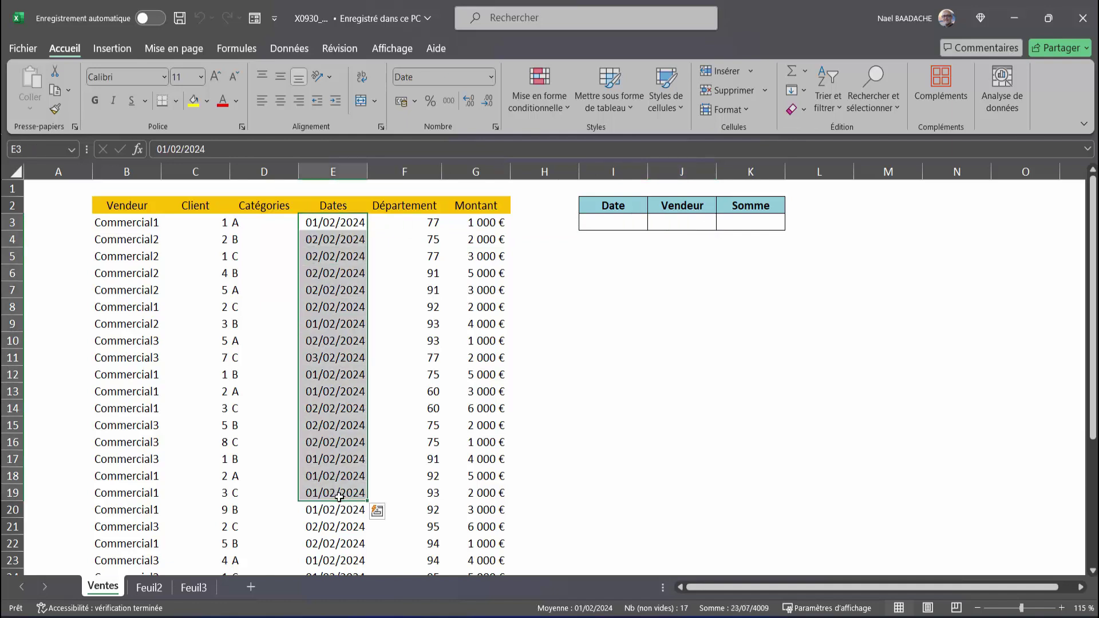
{"action": "left_click", "coordinate": [130, 225]}
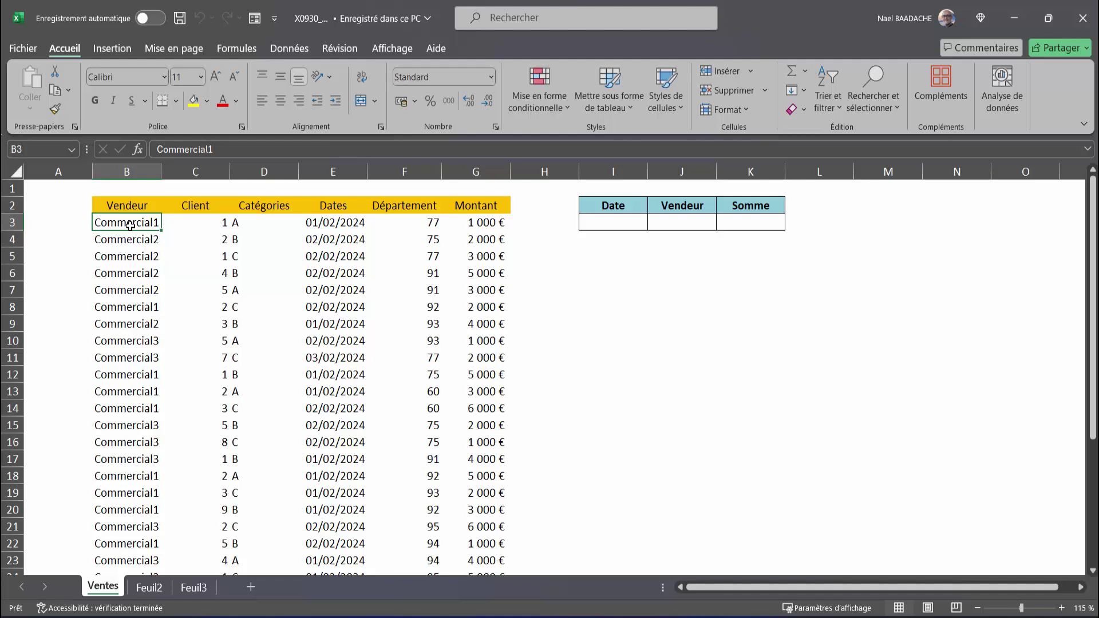
Copy the Vendeur names B3:B33 into N3 and open Supprimer les doublons for column N
{"action": "left_click_drag", "start_coordinate": [130, 225], "coordinate": [133, 590]}
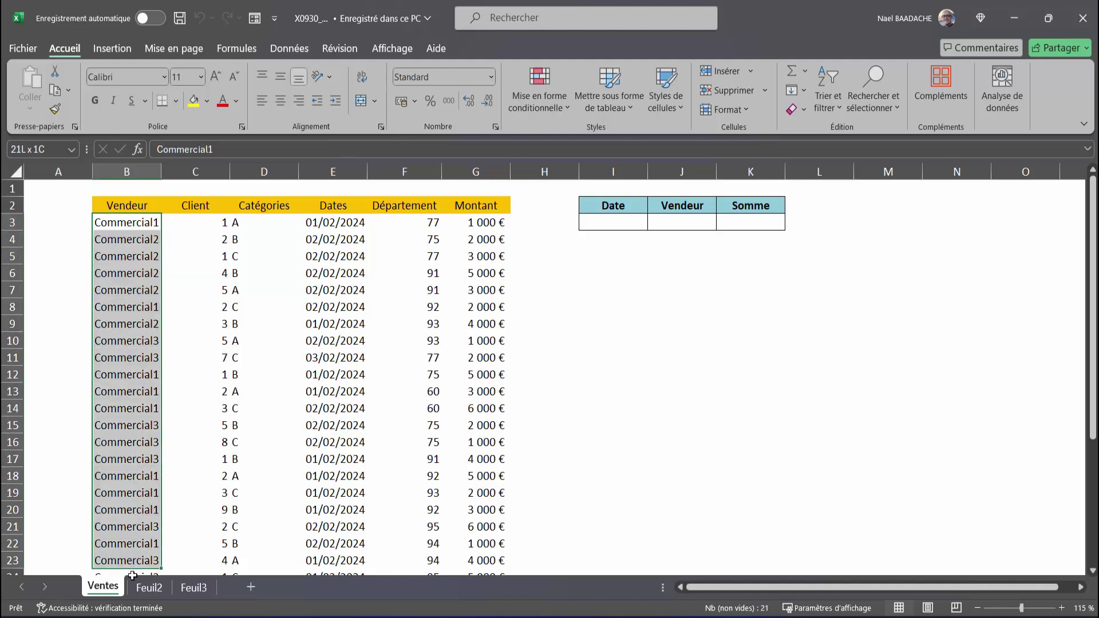
{"action": "left_click_drag", "start_coordinate": [133, 590], "coordinate": [138, 541]}
{"action": "key", "text": "ctrl+c"}
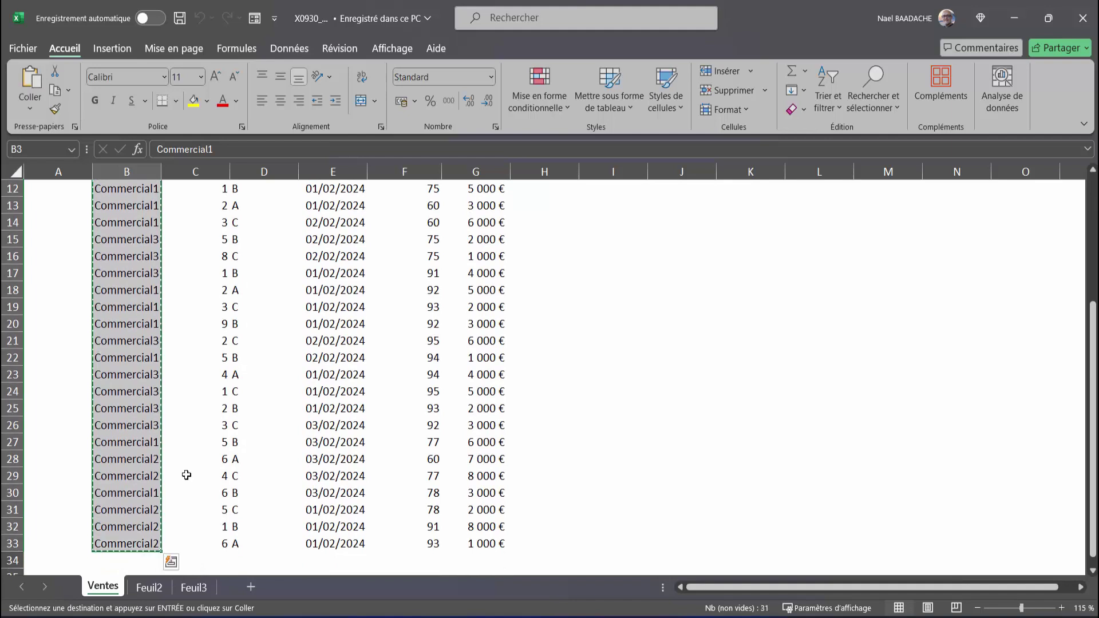
{"action": "scroll", "coordinate": [868, 445], "scroll_direction": "up", "scroll_amount": 4}
{"action": "left_click", "coordinate": [979, 225]}
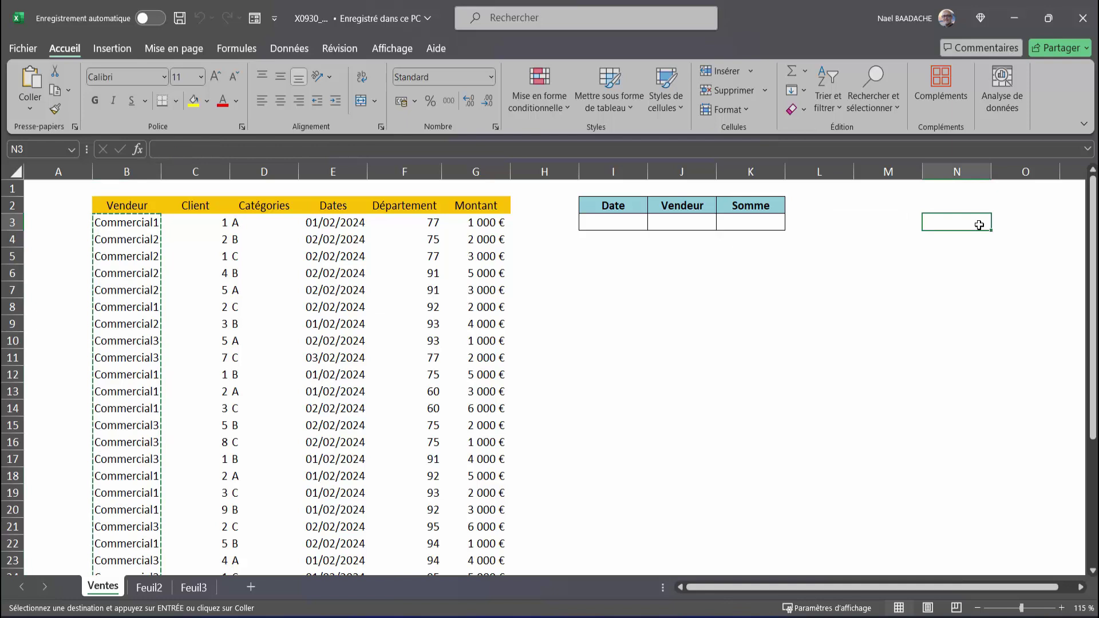
{"action": "key", "text": "ctrl+v"}
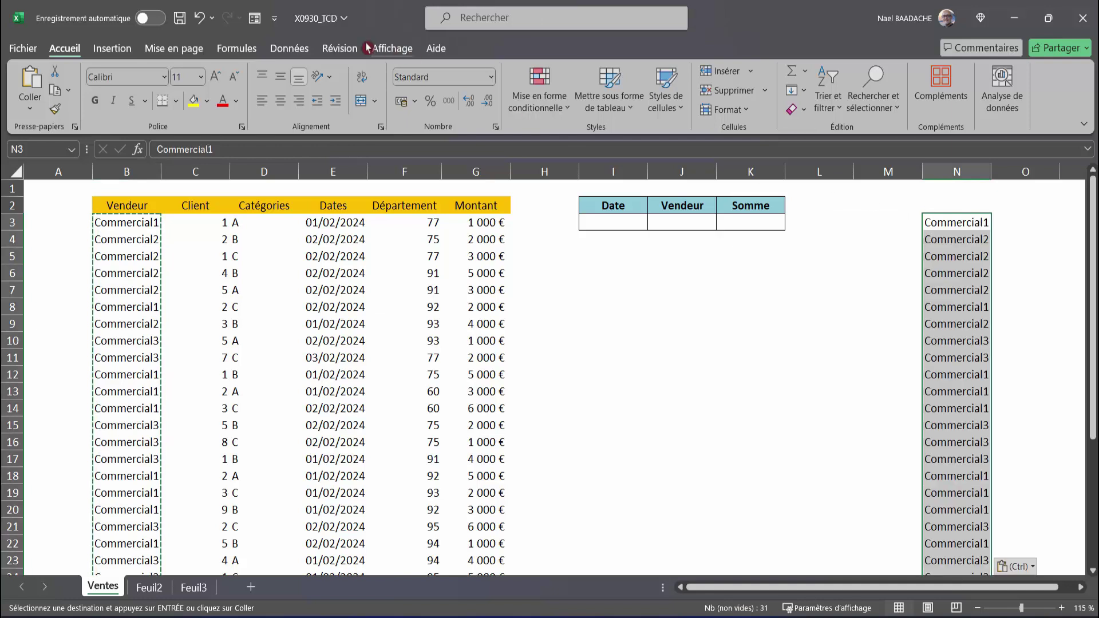
{"action": "left_click", "coordinate": [289, 48]}
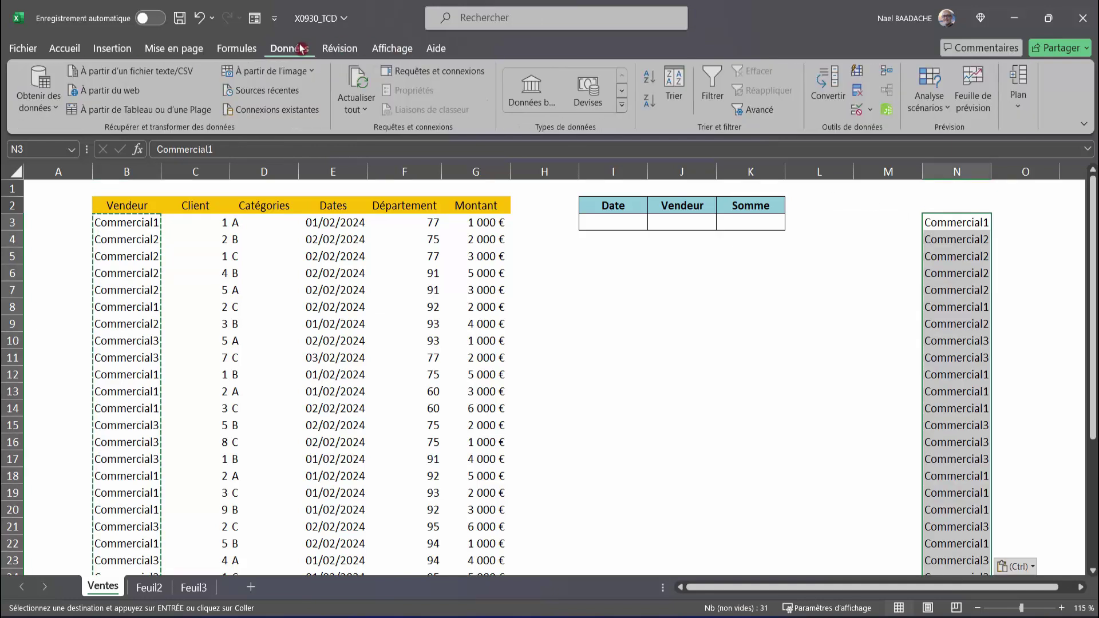
{"action": "left_click", "coordinate": [857, 90]}
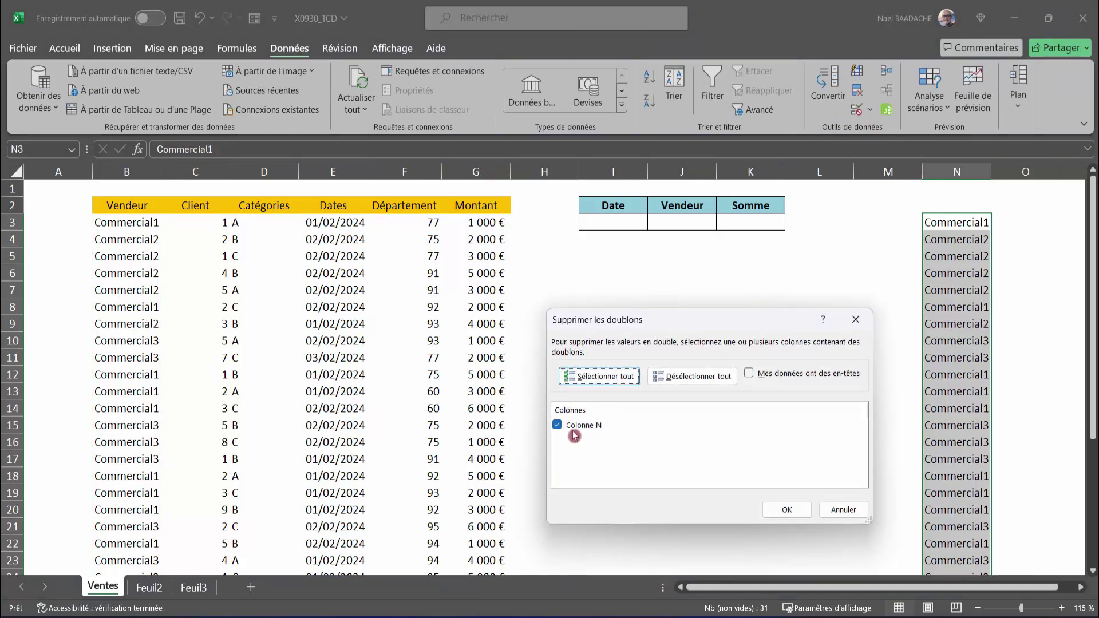
Confirm the duplicate removal so column N keeps only the distinct sellers
{"action": "left_click", "coordinate": [789, 510]}
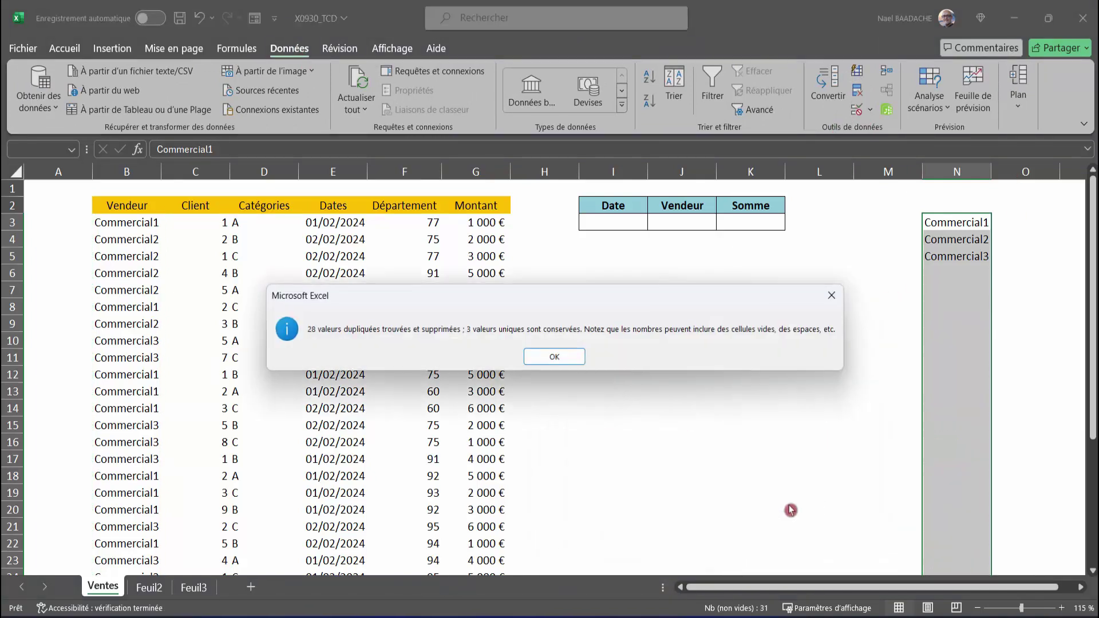
{"action": "left_click", "coordinate": [559, 359]}
{"action": "left_click", "coordinate": [970, 379]}
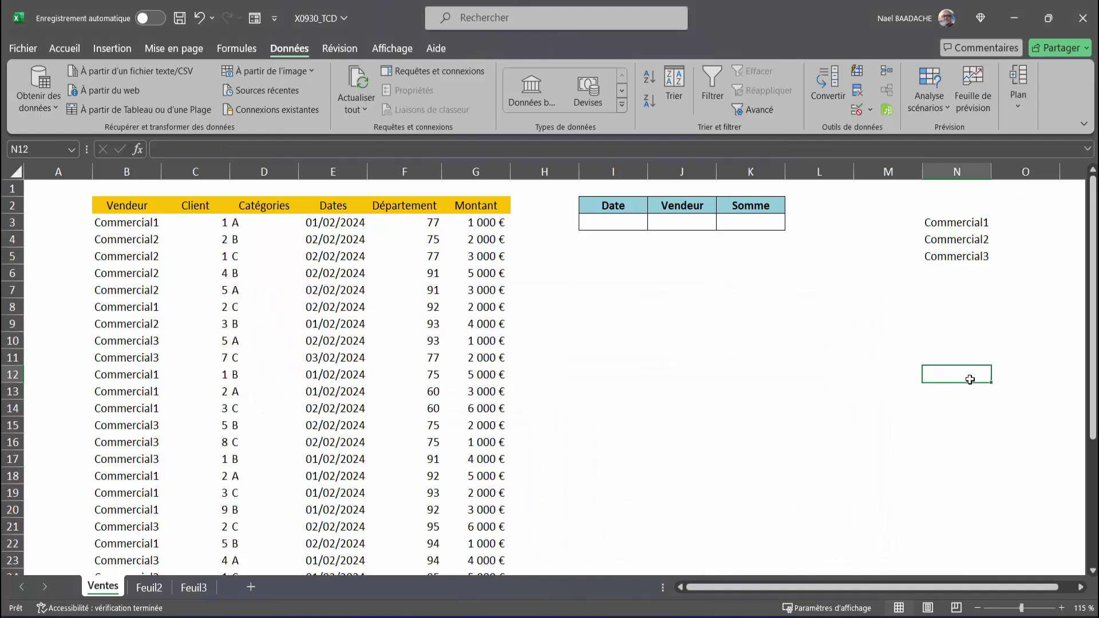
{"action": "scroll", "coordinate": [316, 472], "scroll_direction": "down", "scroll_amount": 4}
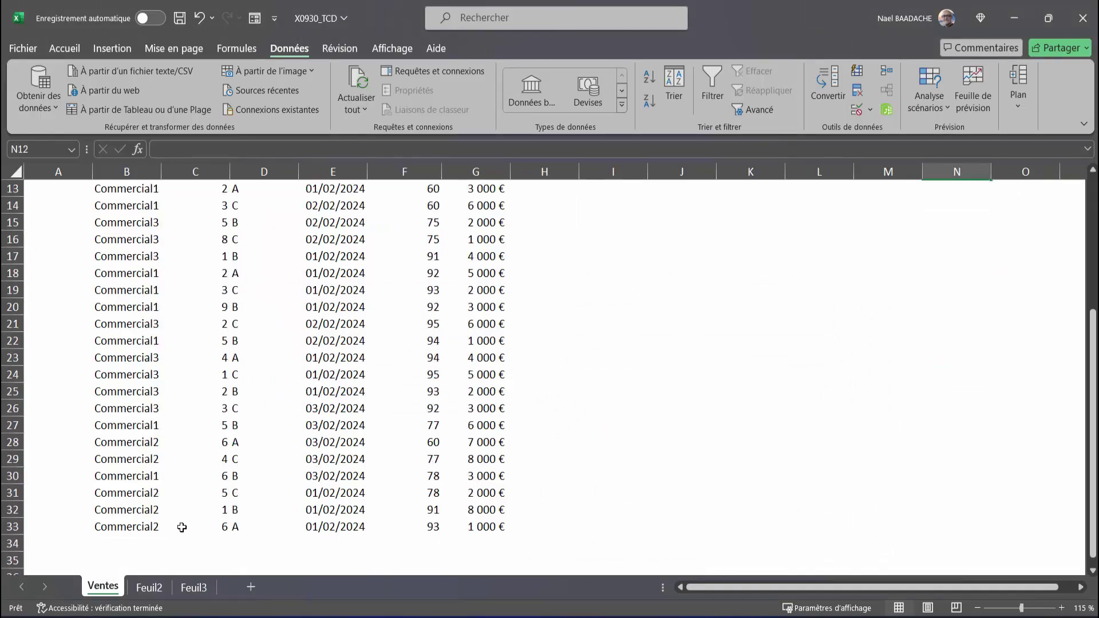
{"action": "scroll", "coordinate": [184, 525], "scroll_direction": "up", "scroll_amount": 4}
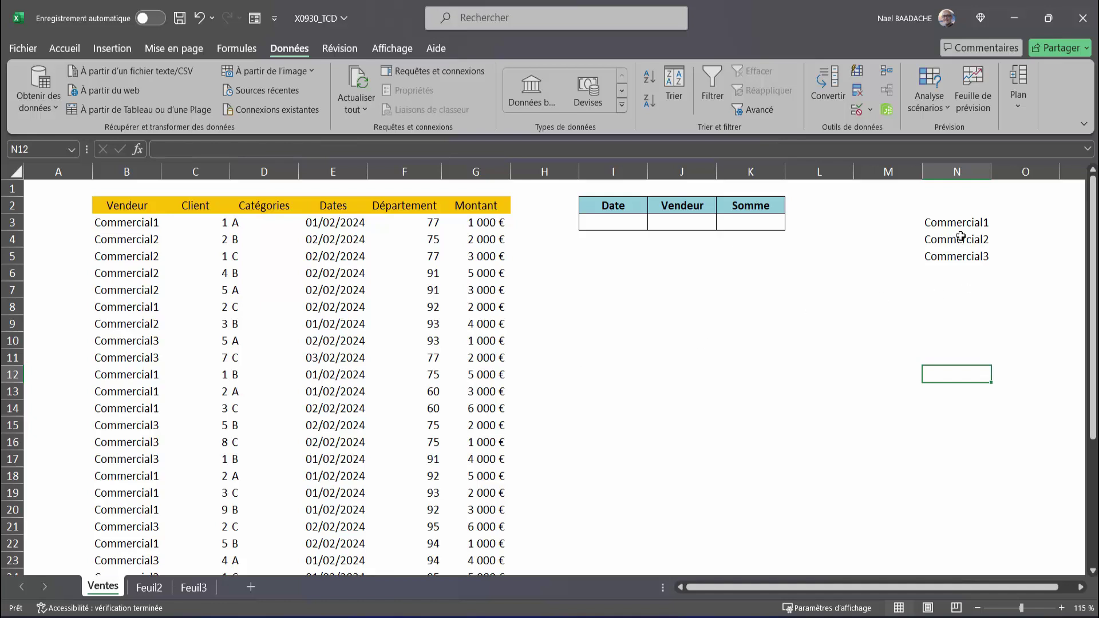
Delete column N and put the active cell back inside the sales data's Dates column
{"action": "left_click", "coordinate": [956, 172]}
{"action": "right_click", "coordinate": [956, 172]}
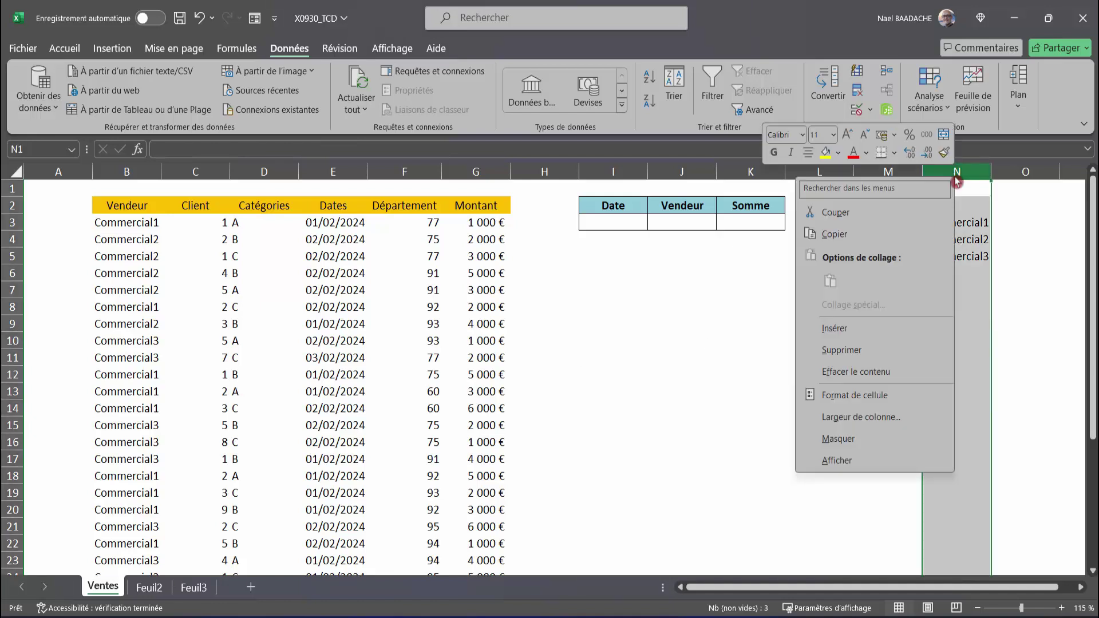
{"action": "left_click", "coordinate": [882, 356]}
{"action": "left_click", "coordinate": [176, 281]}
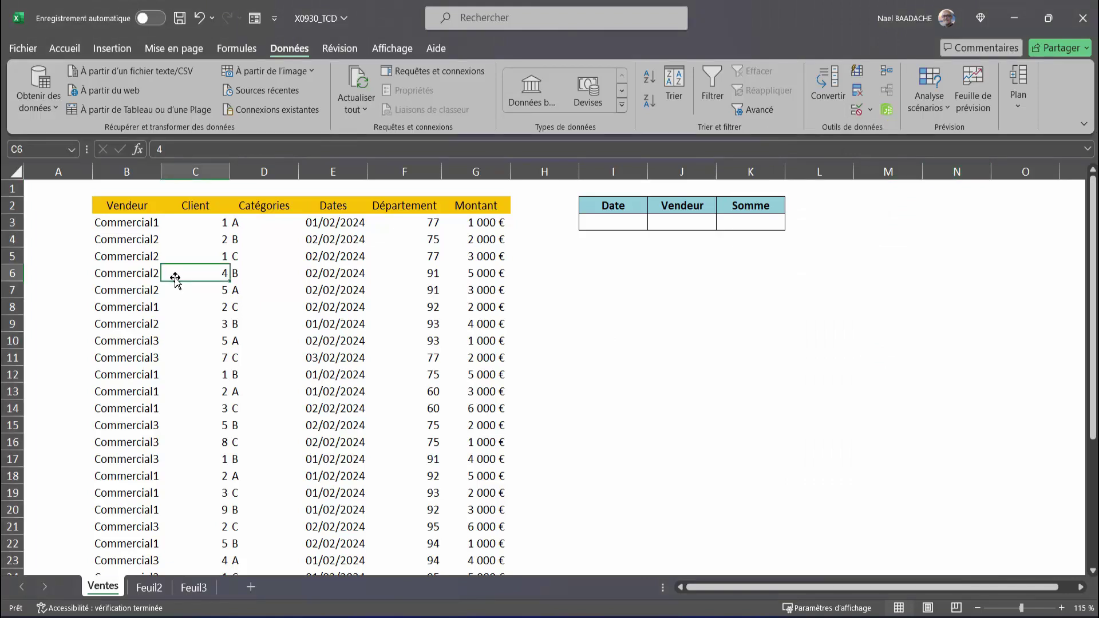
{"action": "left_click", "coordinate": [285, 281]}
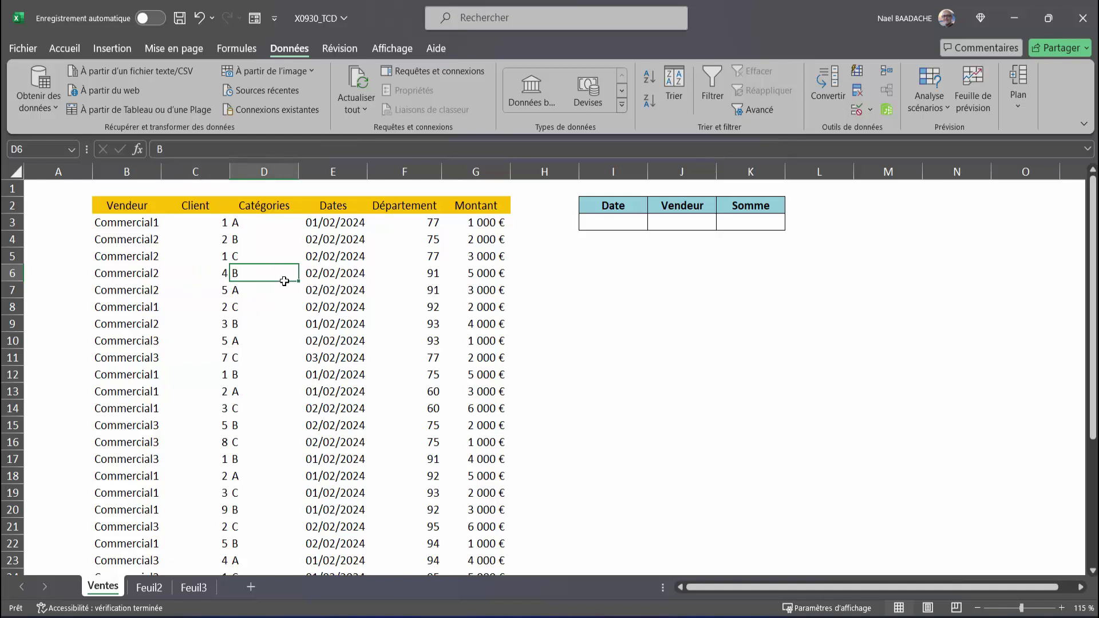
{"action": "left_click", "coordinate": [336, 294]}
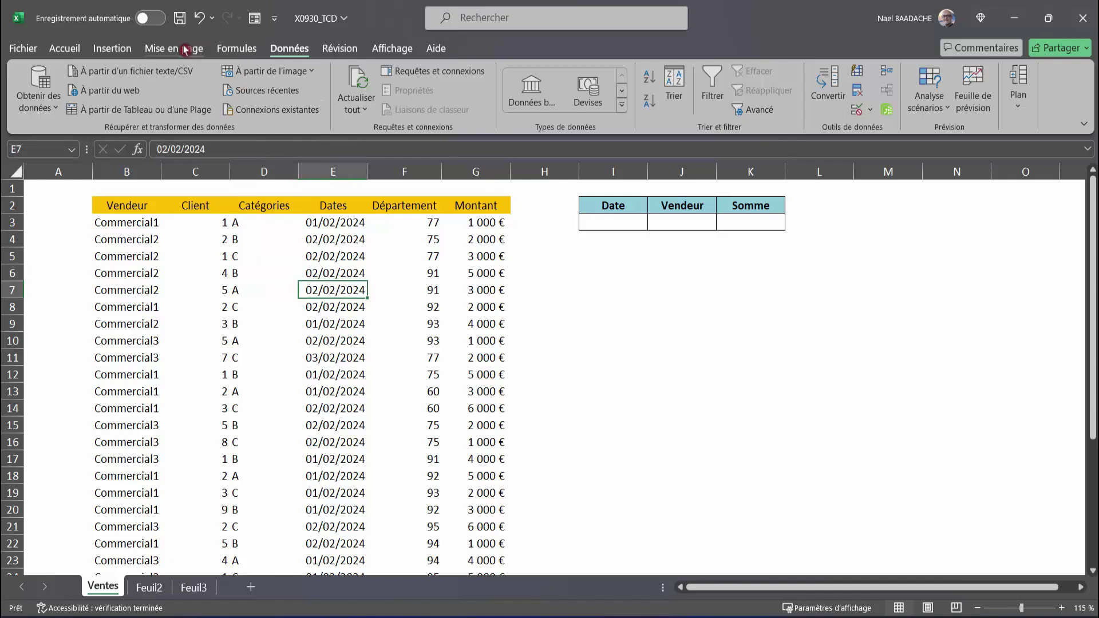
{"action": "left_click", "coordinate": [117, 49]}
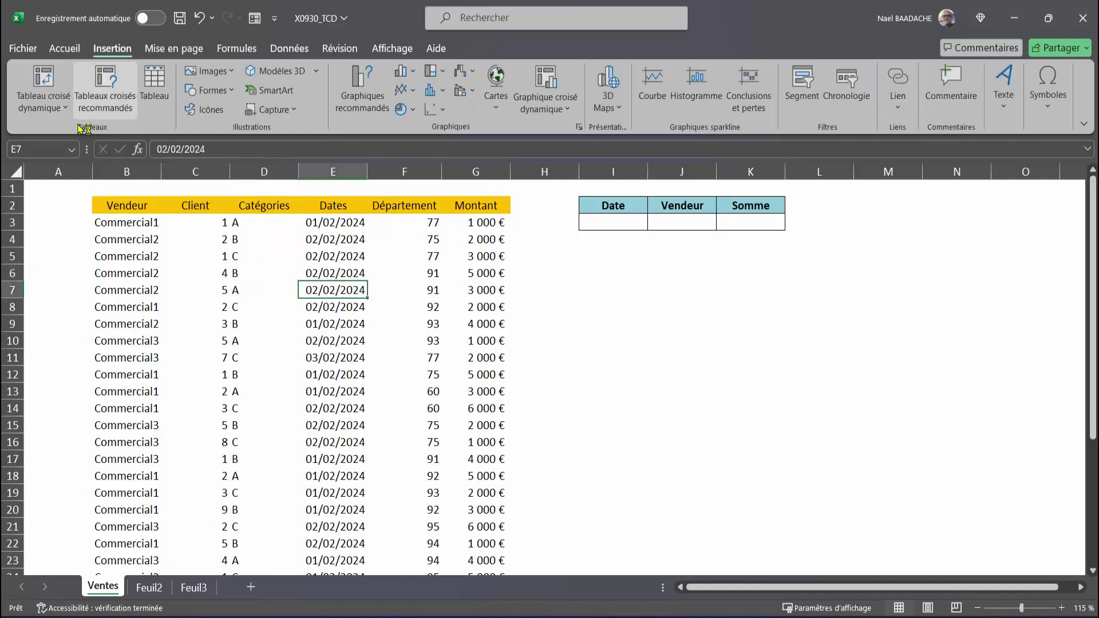
Convert $B$2:$G$33 into a table with headers using Insertion > Tableau
{"action": "left_click", "coordinate": [158, 84]}
{"action": "left_click_drag", "start_coordinate": [672, 395], "coordinate": [325, 384]}
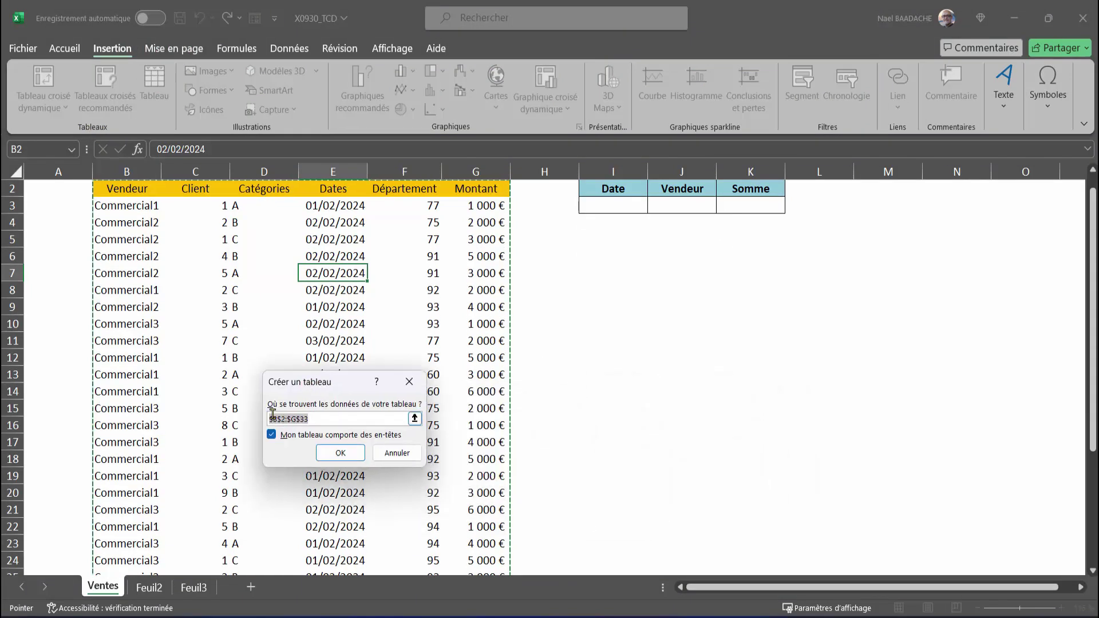
{"action": "left_click", "coordinate": [329, 457]}
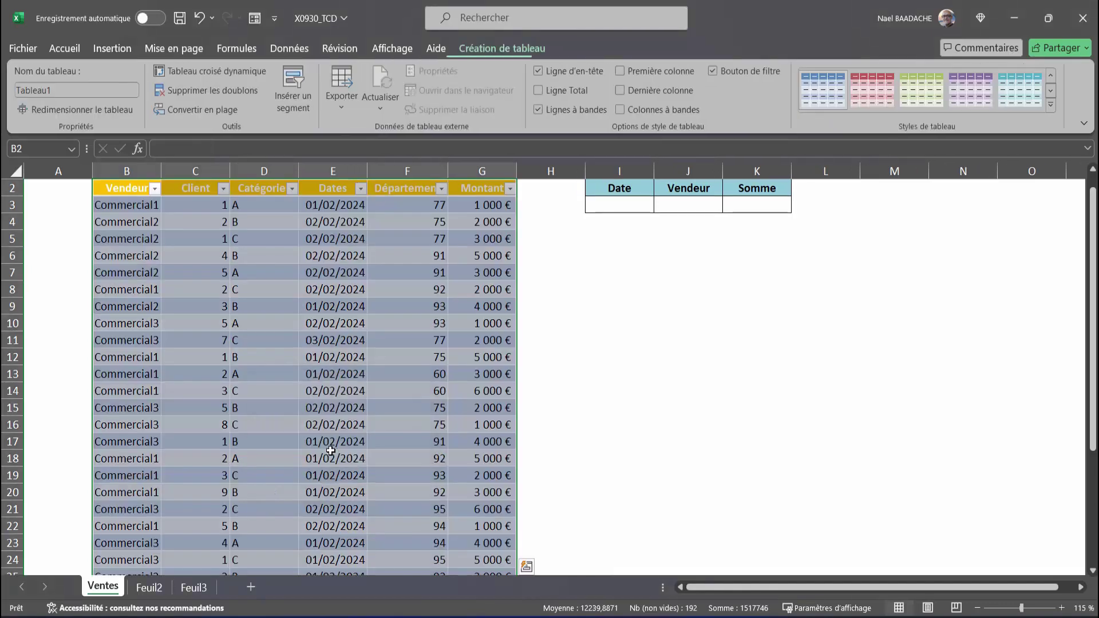
{"action": "left_click", "coordinate": [335, 323]}
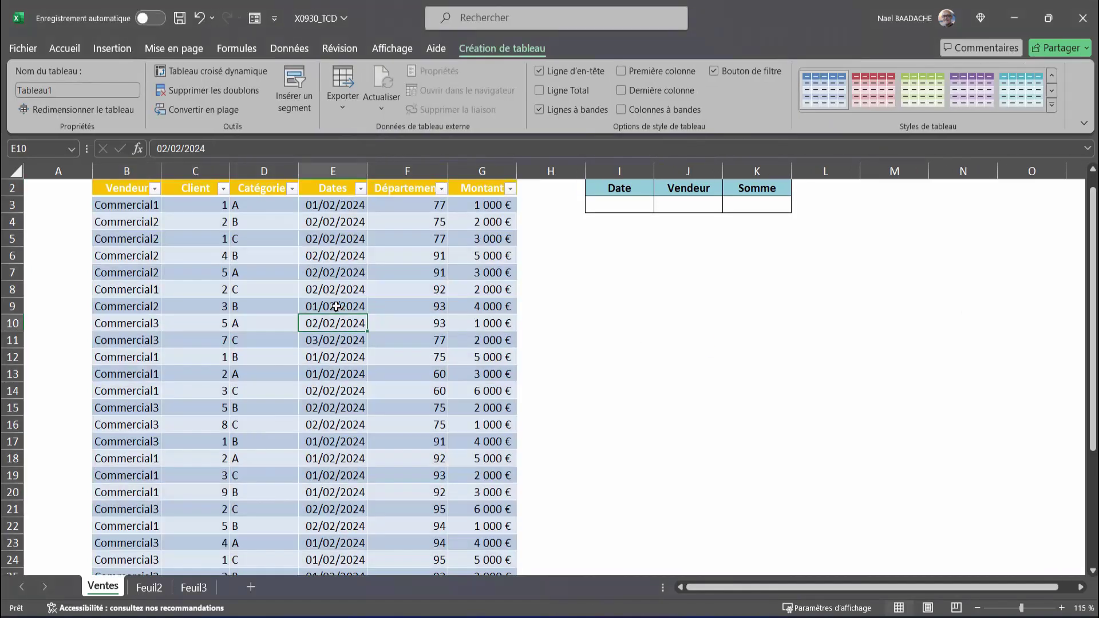
Inspect the empty Date and Vendeur input cells and the date values in the Dates column
{"action": "left_click", "coordinate": [621, 205]}
{"action": "left_click", "coordinate": [684, 203]}
{"action": "left_click", "coordinate": [612, 201]}
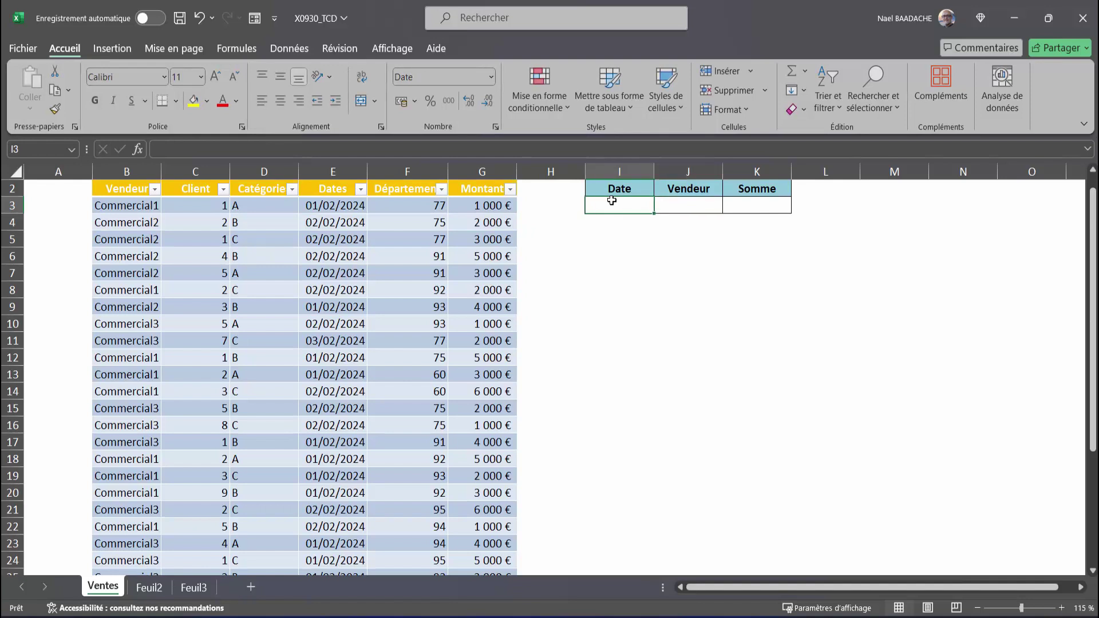
{"action": "left_click", "coordinate": [686, 208]}
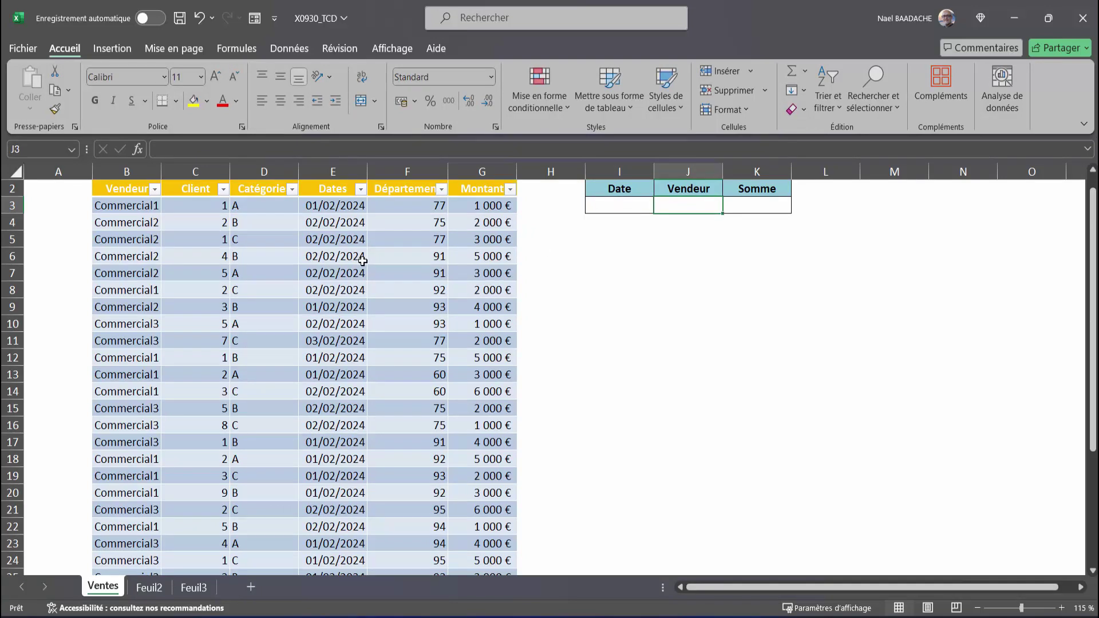
{"action": "left_click", "coordinate": [319, 257]}
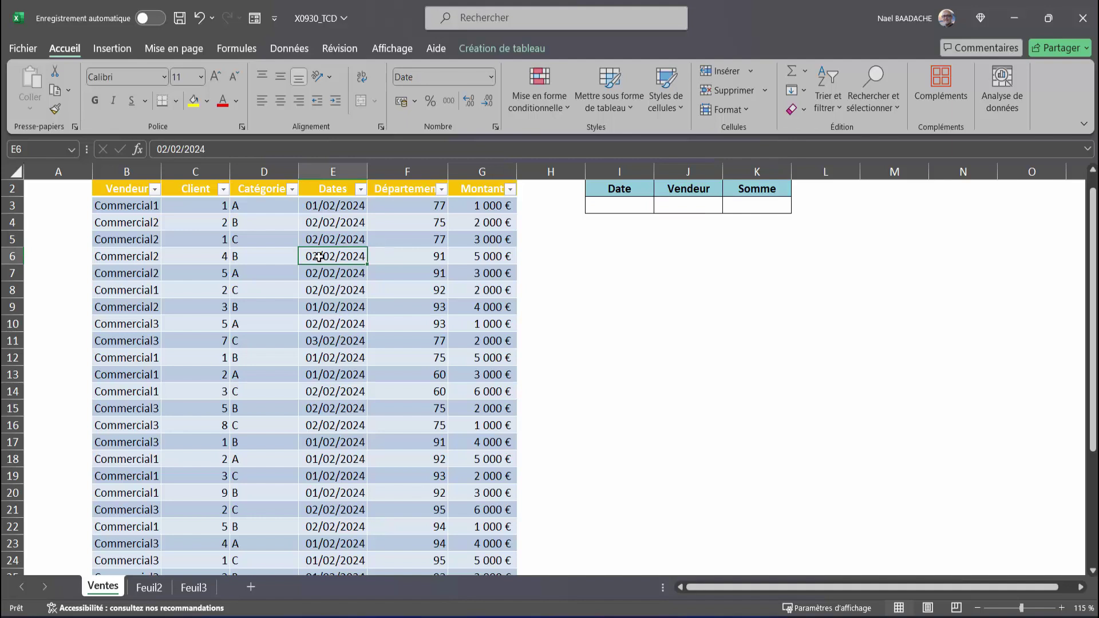
{"action": "left_click", "coordinate": [342, 306]}
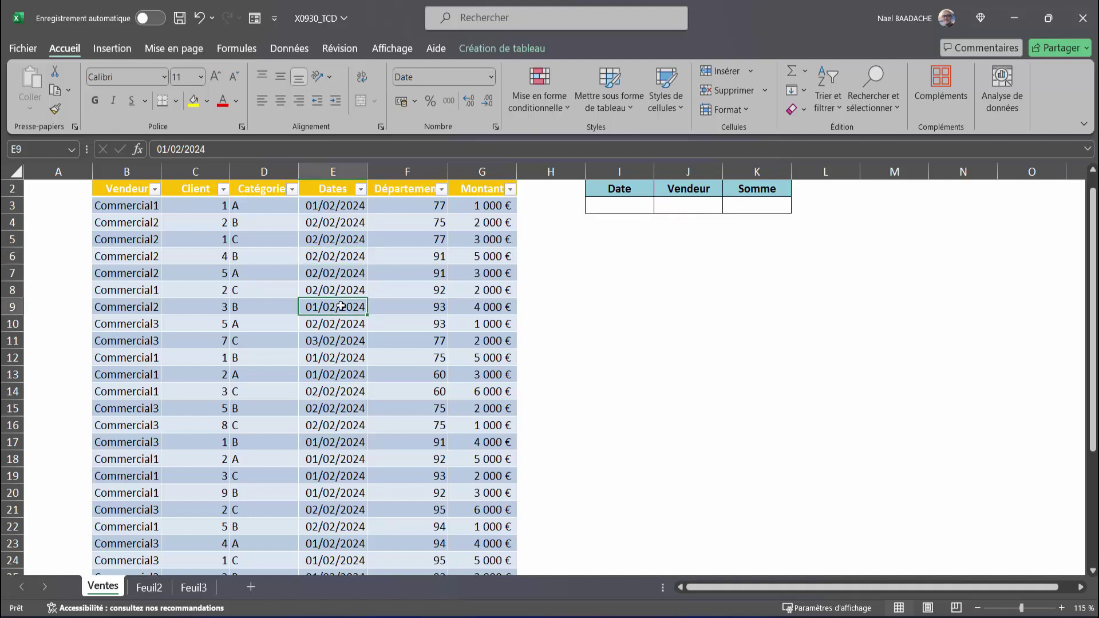
{"action": "left_click", "coordinate": [286, 49]}
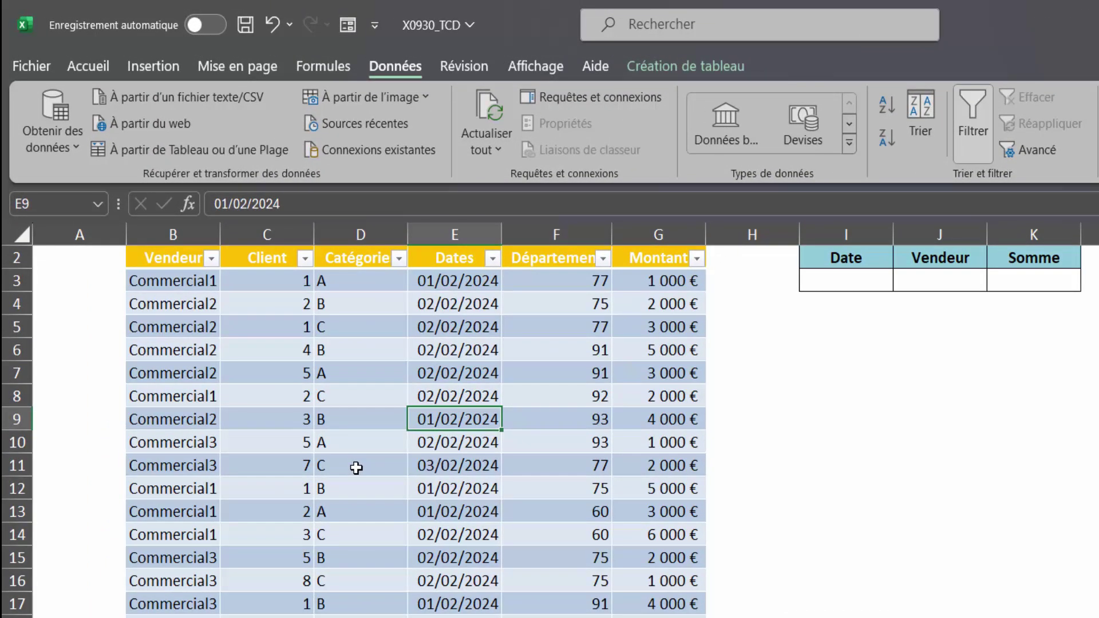
Load Tableau1 into Power Query and set the Dates column to Date, replacing the current conversion
{"action": "left_click", "coordinate": [136, 155]}
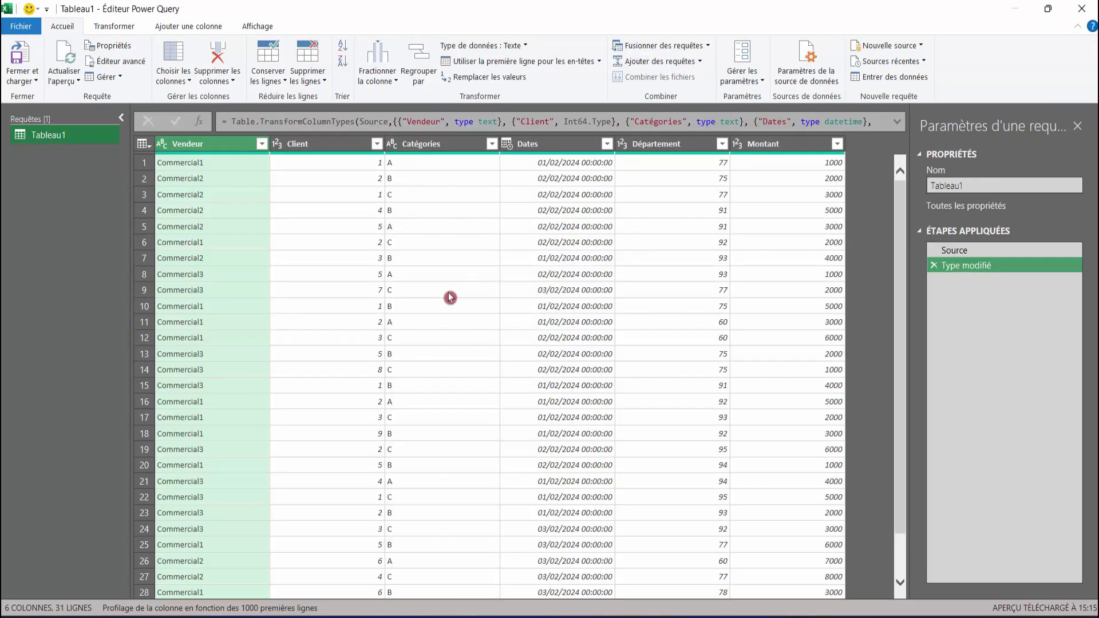
{"action": "left_click", "coordinate": [539, 148]}
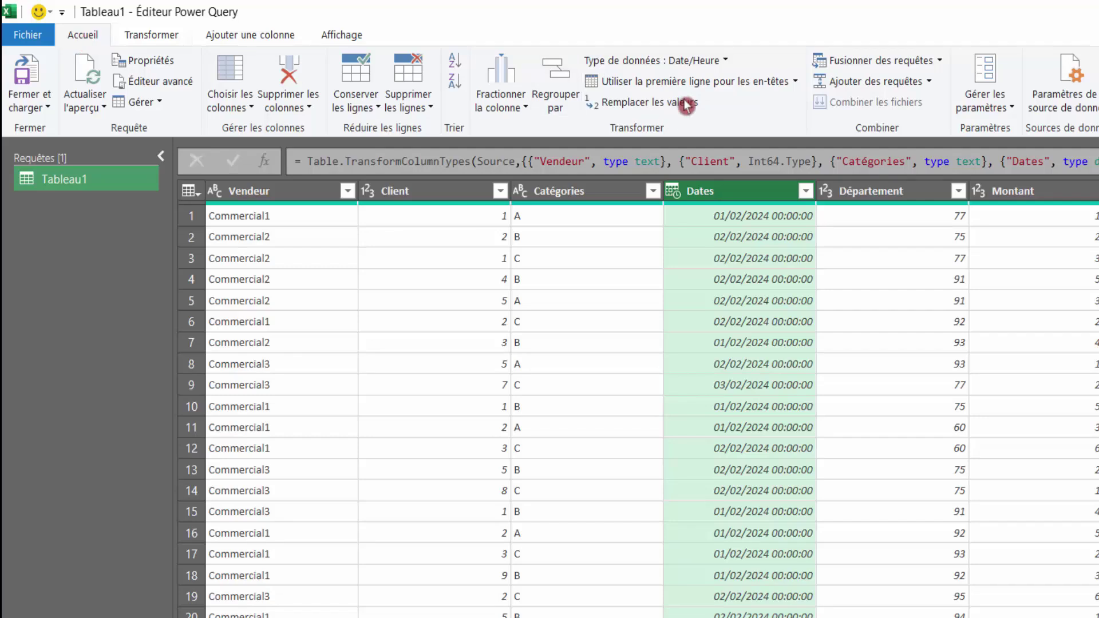
{"action": "left_click", "coordinate": [724, 62]}
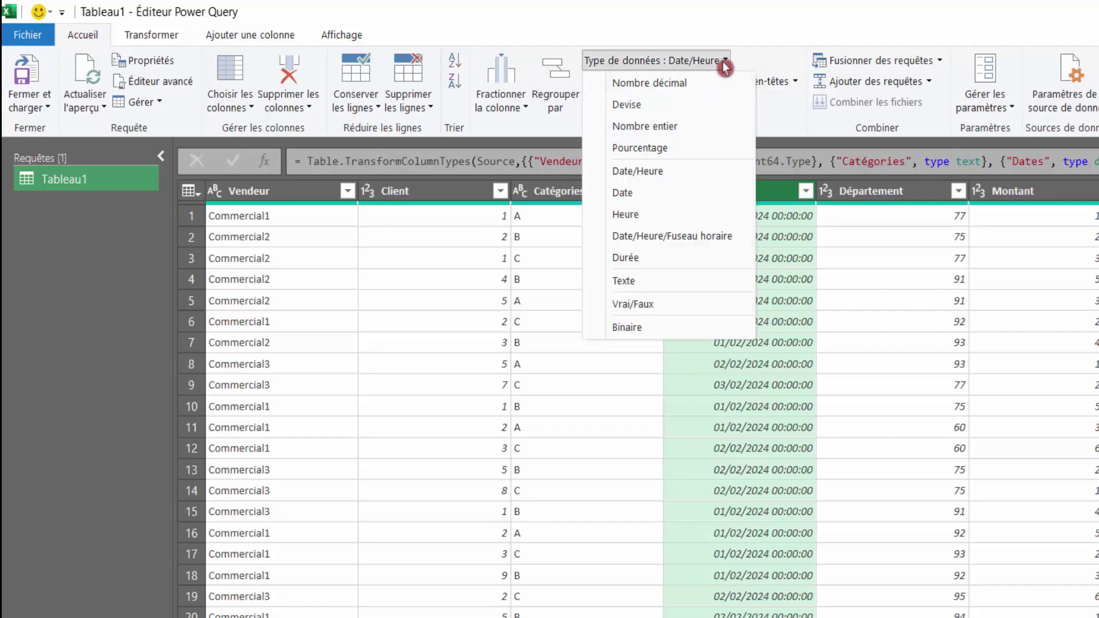
{"action": "left_click", "coordinate": [624, 213]}
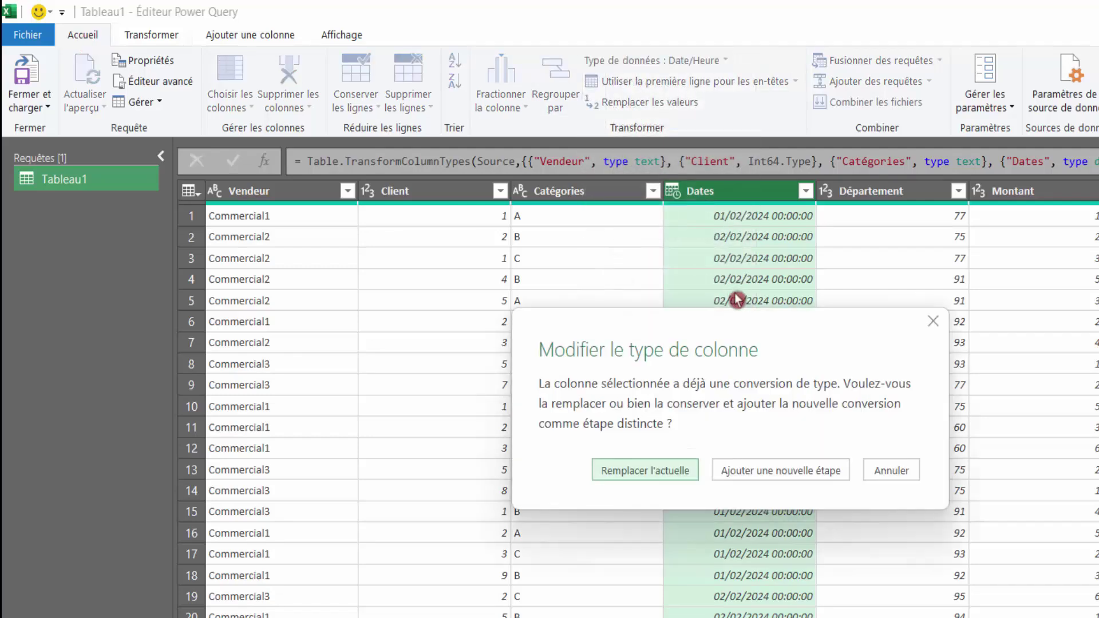
{"action": "left_click", "coordinate": [629, 477]}
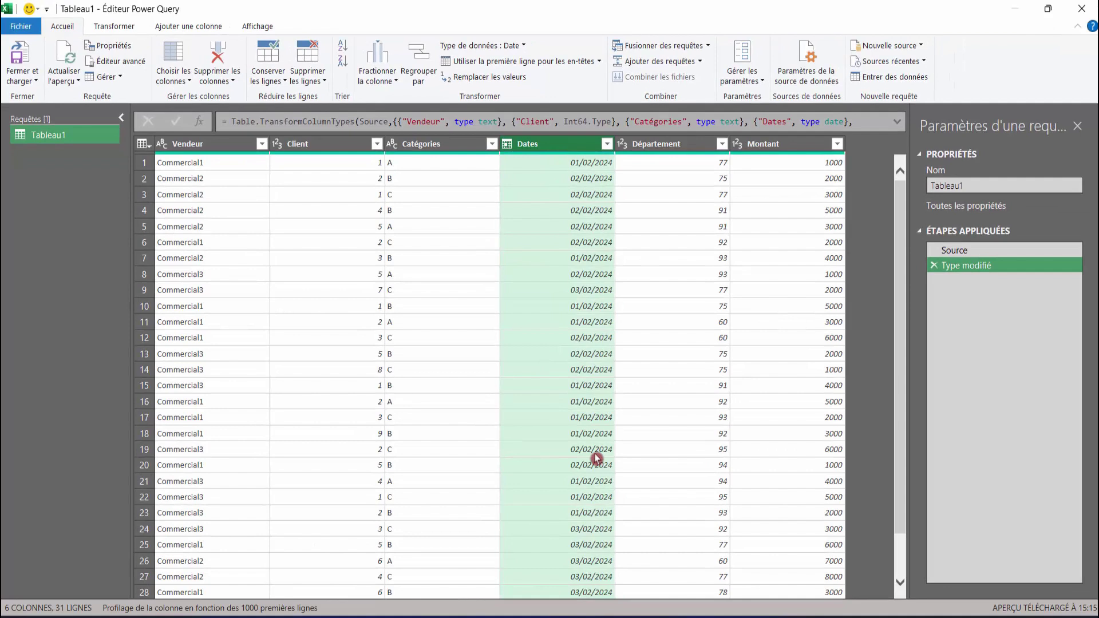
{"action": "right_click", "coordinate": [565, 149]}
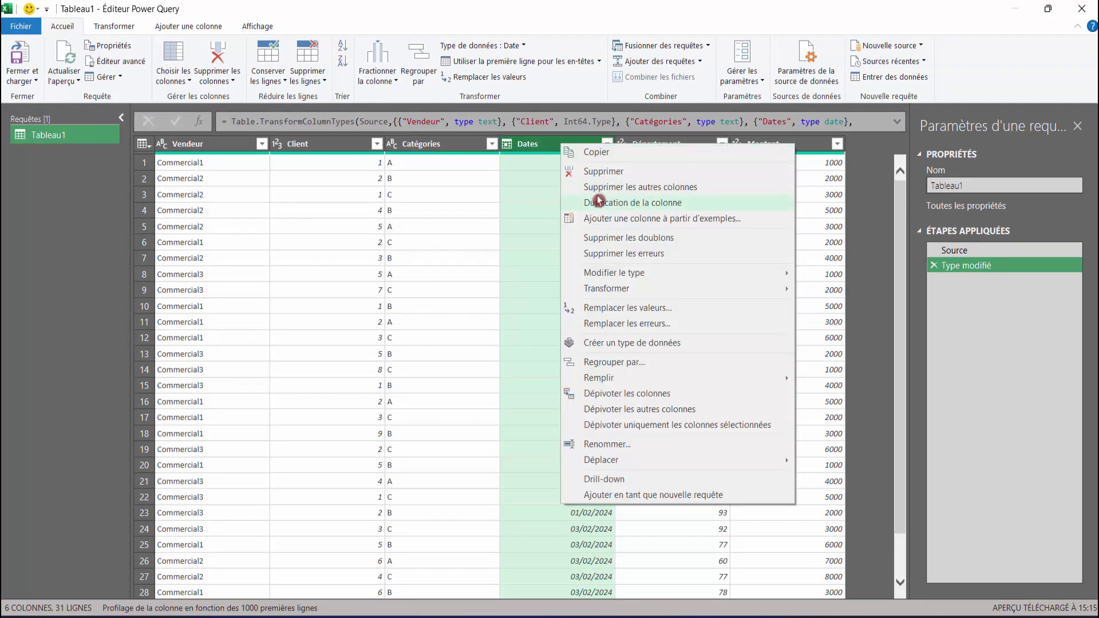
{"action": "left_click", "coordinate": [594, 238]}
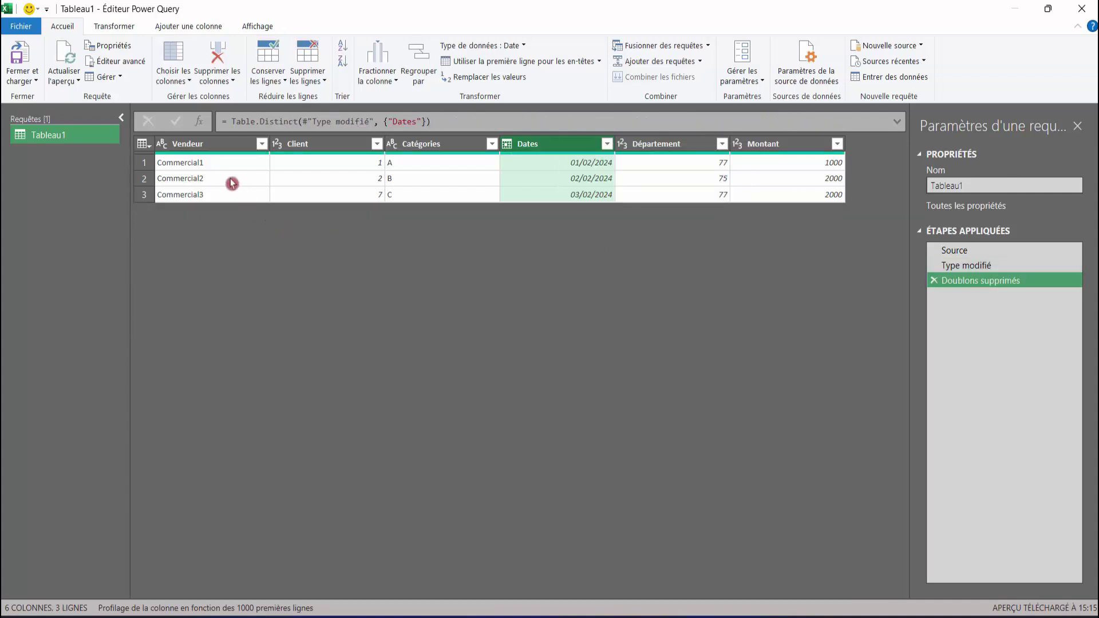
{"action": "left_click", "coordinate": [206, 146]}
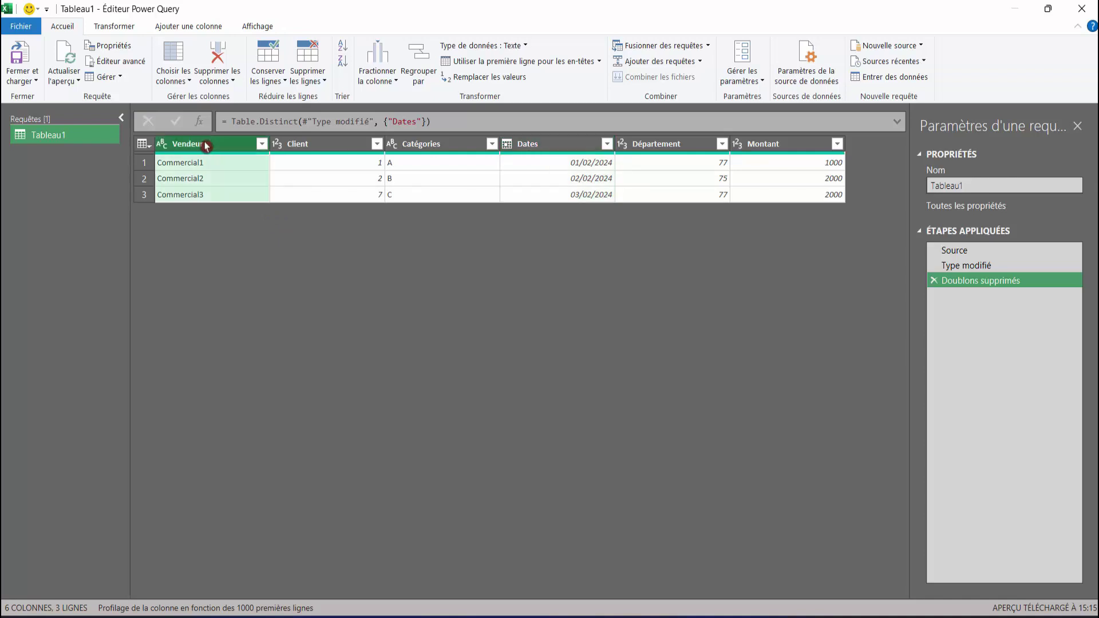
{"action": "left_click", "coordinate": [560, 145]}
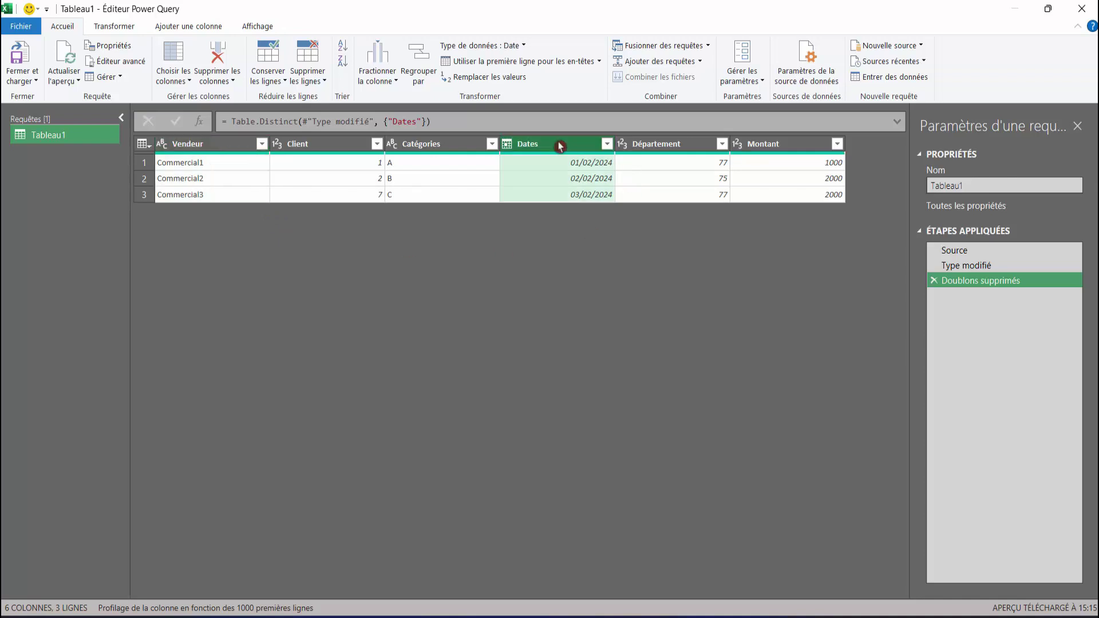
{"action": "left_click", "coordinate": [191, 144]}
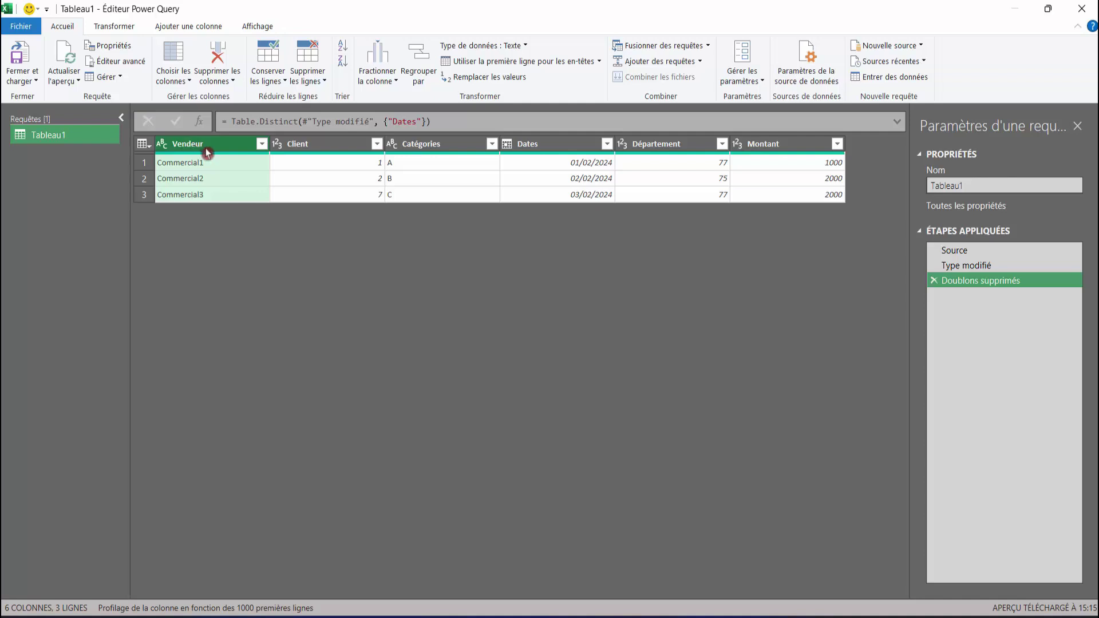
Keep only the Vendeur and Dates columns, removing all others
{"action": "key", "text": "ctrl"}
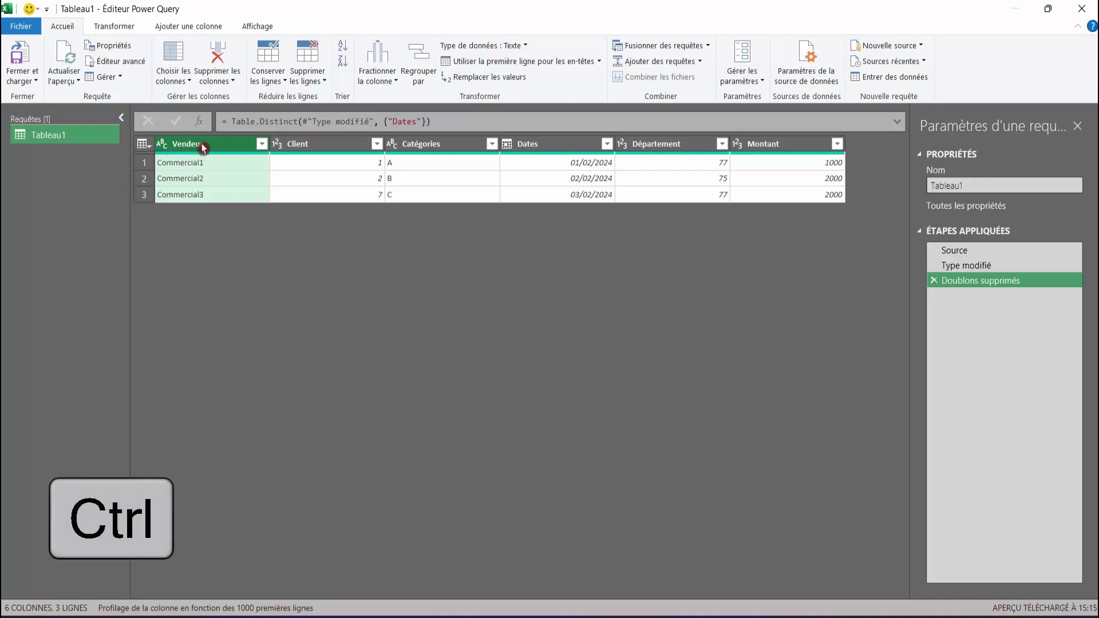
{"action": "left_click", "coordinate": [543, 144], "text": "ctrl"}
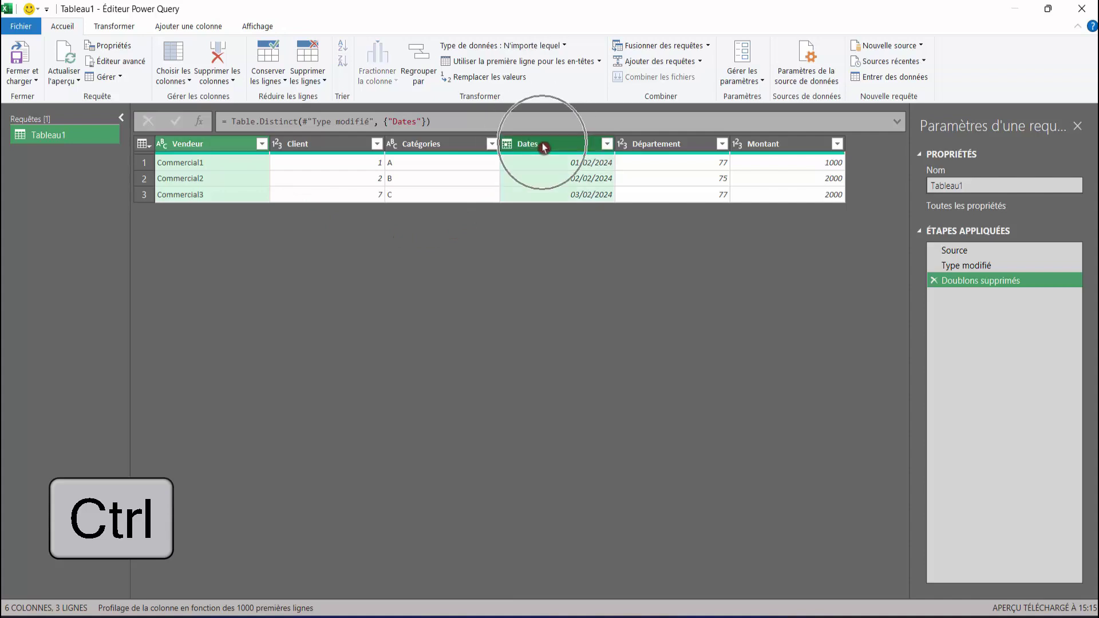
{"action": "right_click", "coordinate": [542, 147]}
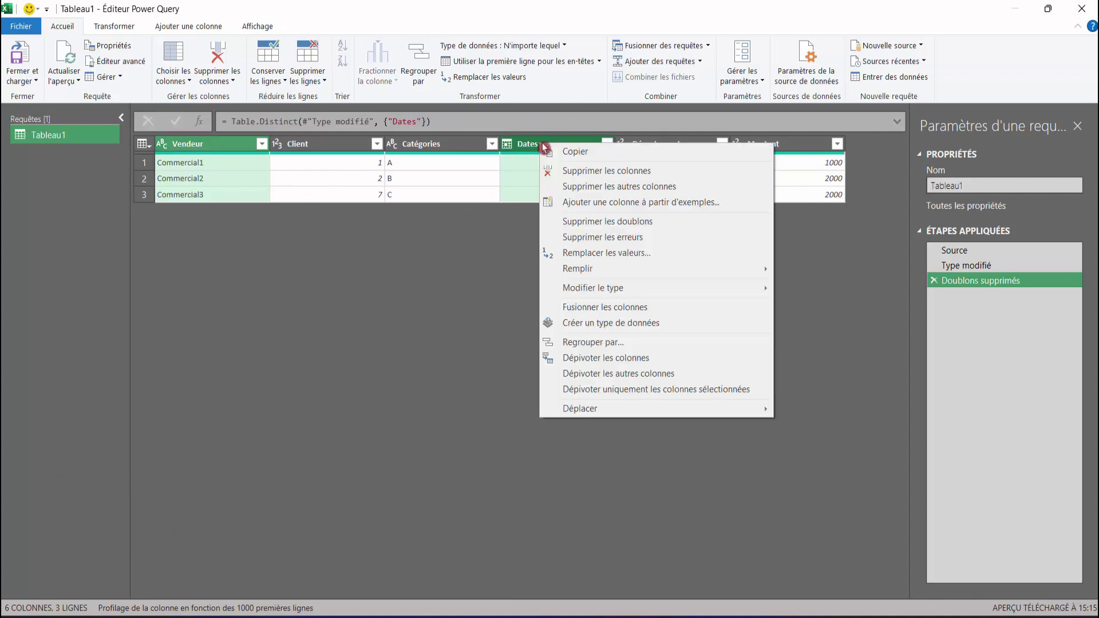
{"action": "left_click", "coordinate": [569, 187]}
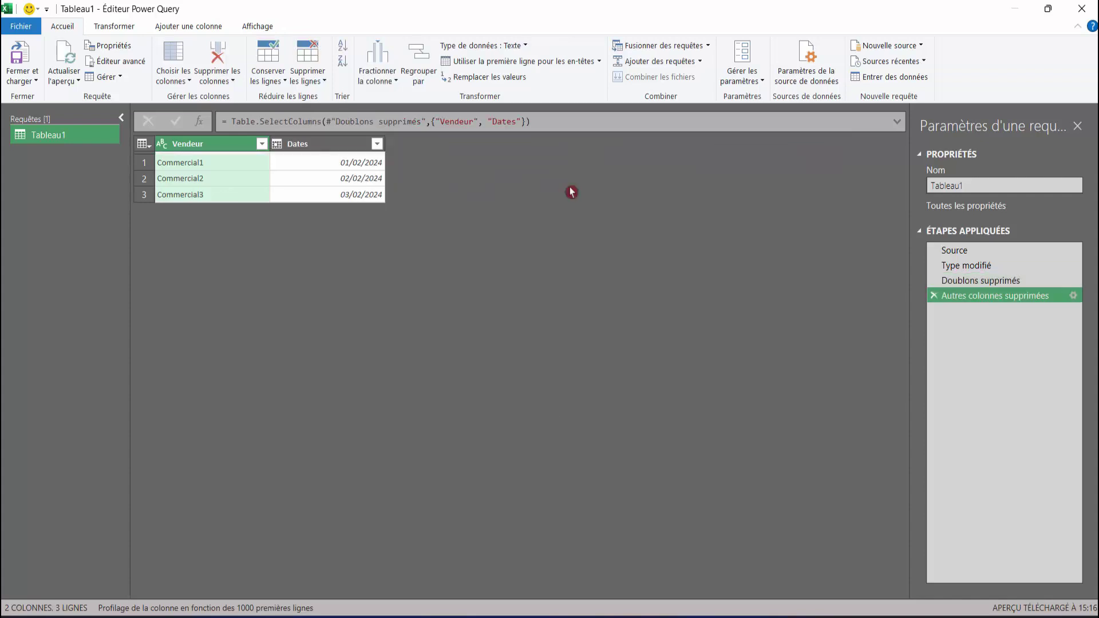
Sort Dates and Vendeur ascending, then close the editor and load the result
{"action": "left_click", "coordinate": [360, 182]}
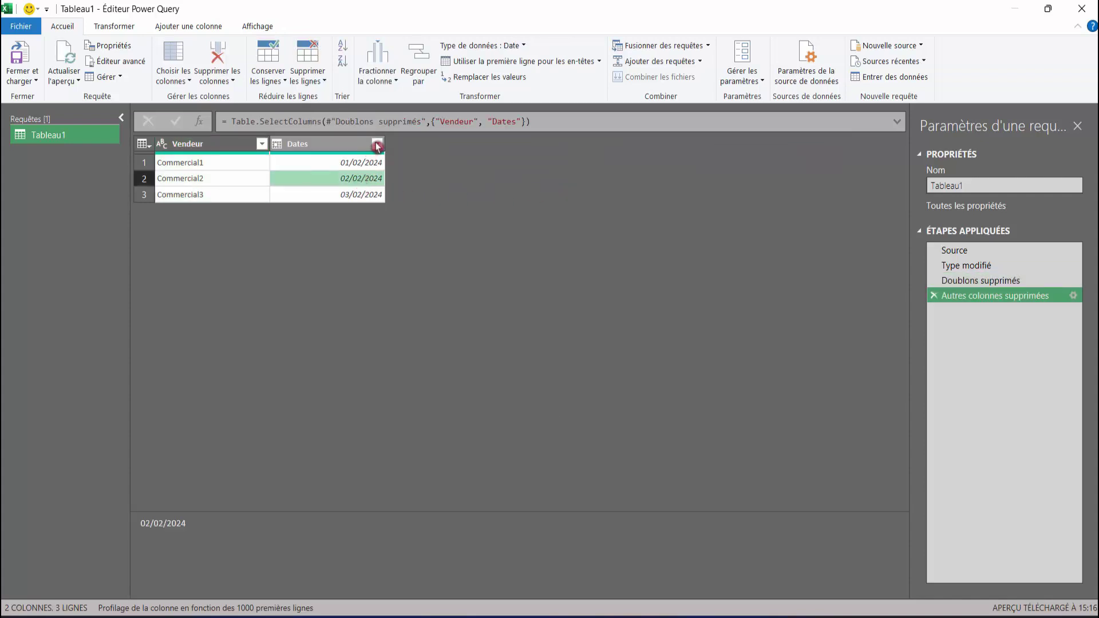
{"action": "left_click", "coordinate": [377, 145]}
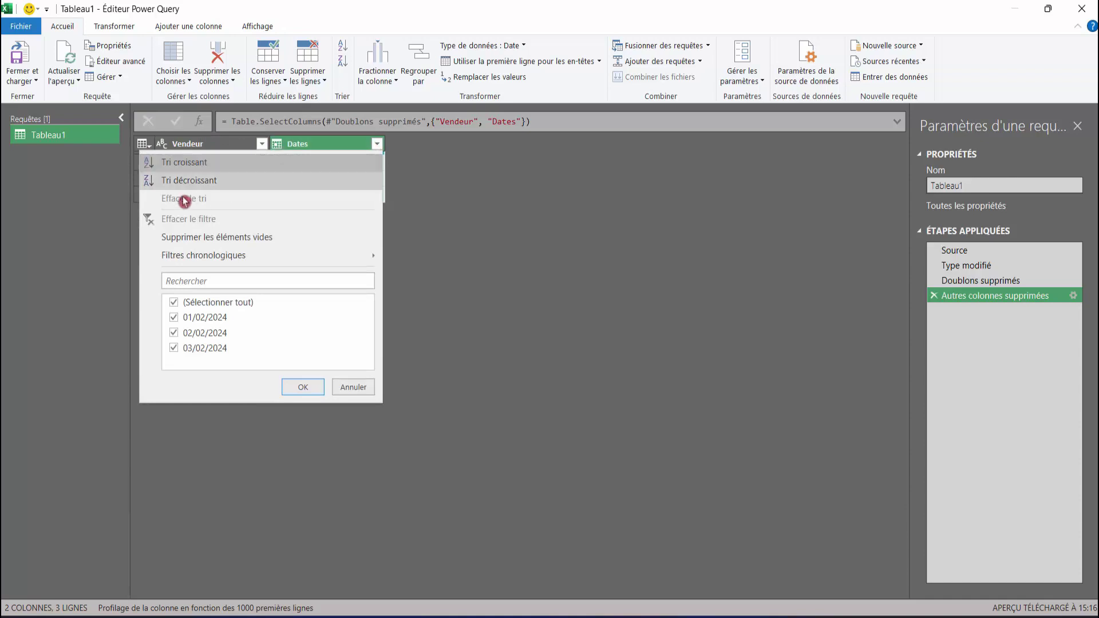
{"action": "left_click", "coordinate": [188, 165]}
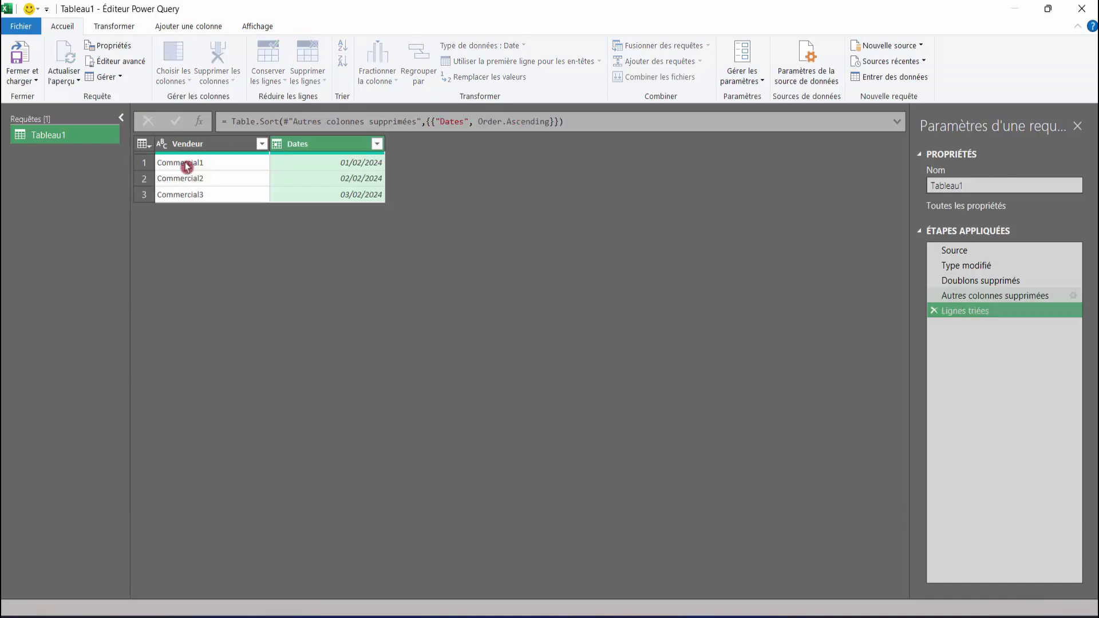
{"action": "left_click", "coordinate": [261, 143]}
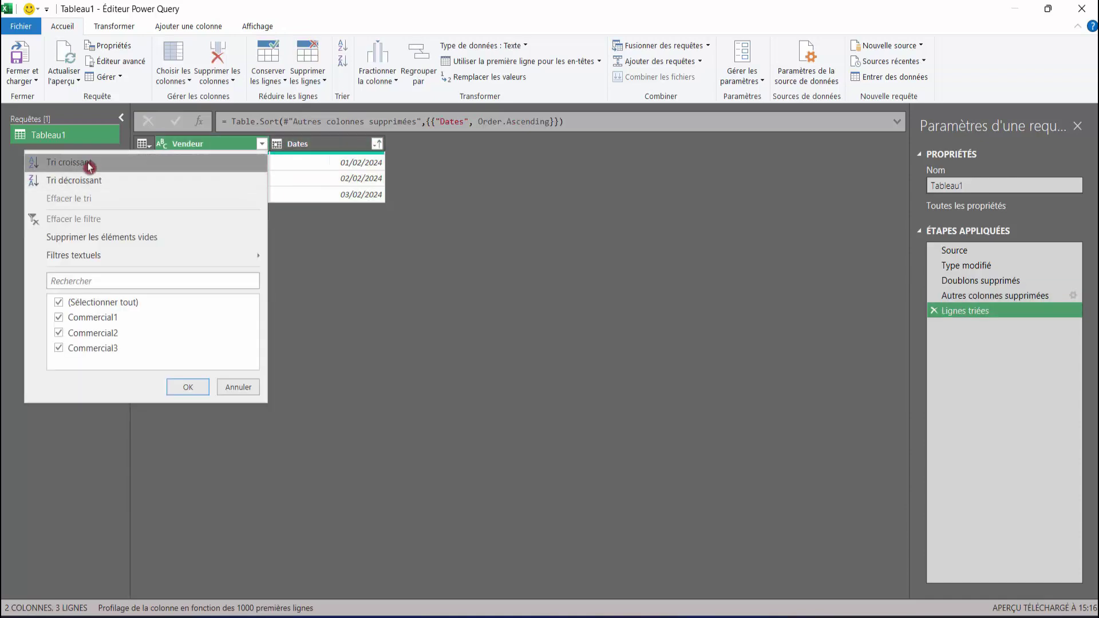
{"action": "left_click", "coordinate": [92, 163]}
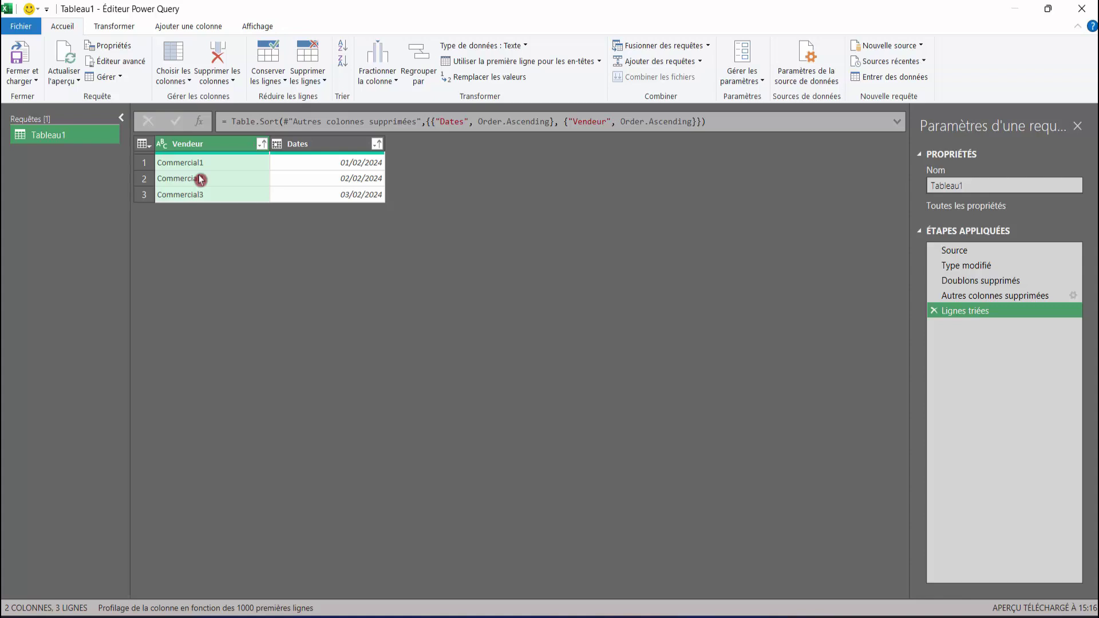
{"action": "left_click", "coordinate": [26, 84]}
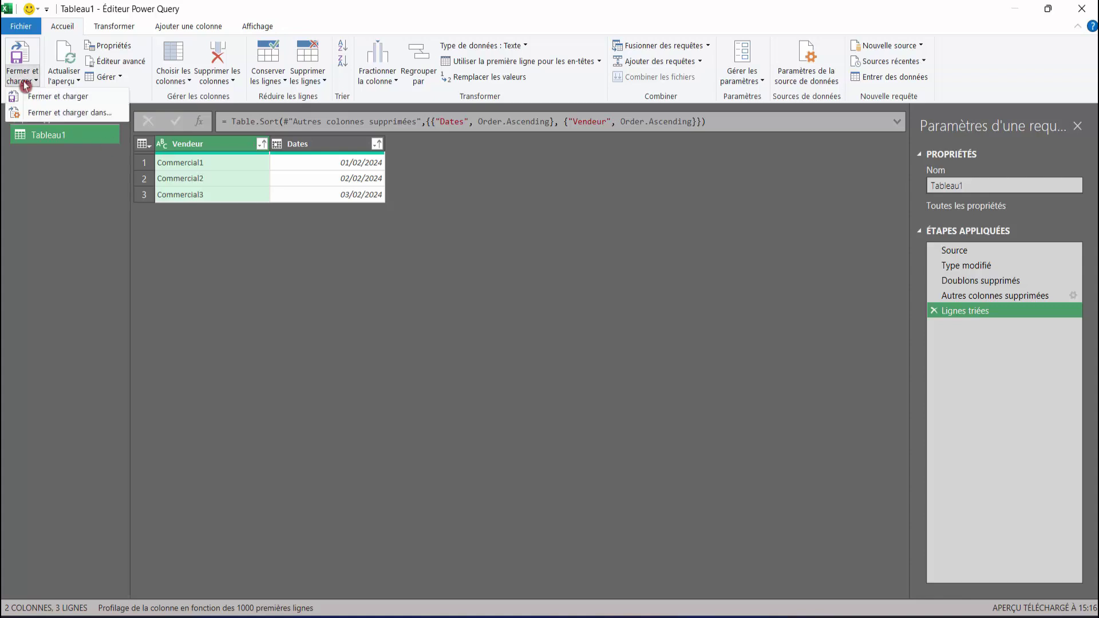
{"action": "left_click", "coordinate": [39, 99]}
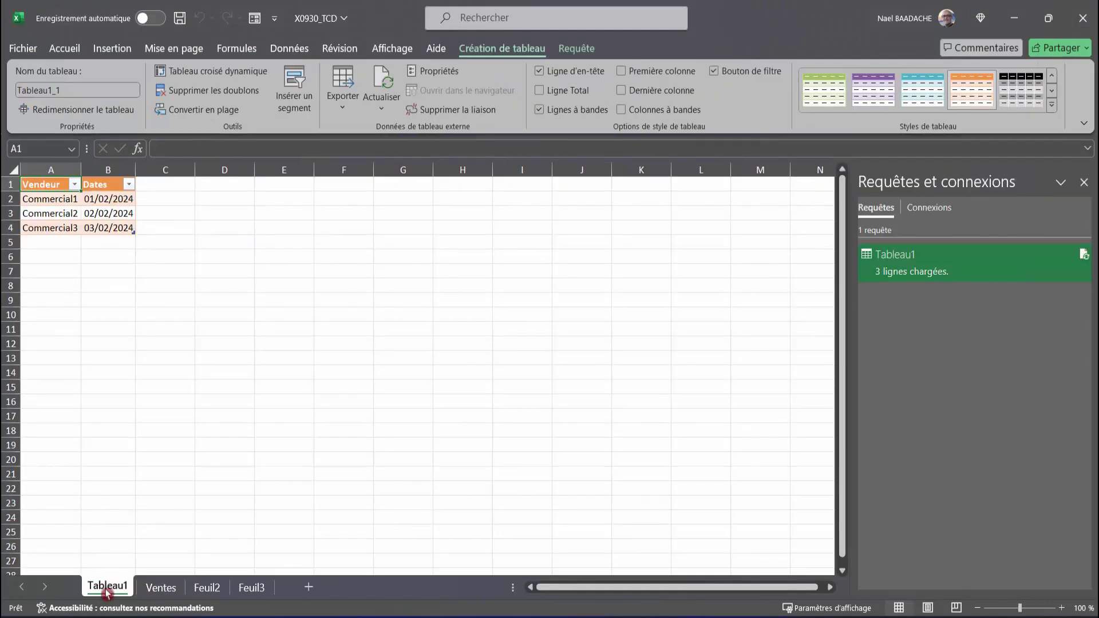
Rename the Tableau1 sheet to BaseDeDonnées and review its three vendor and date rows
{"action": "double_click", "coordinate": [107, 588]}
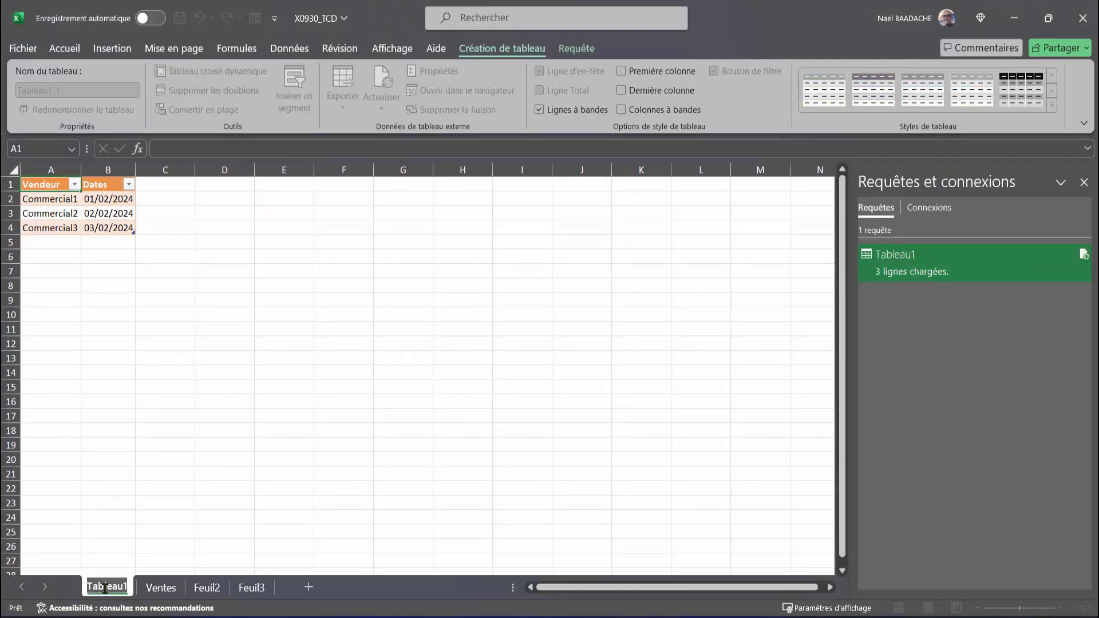
{"action": "type", "text": "Ba"}
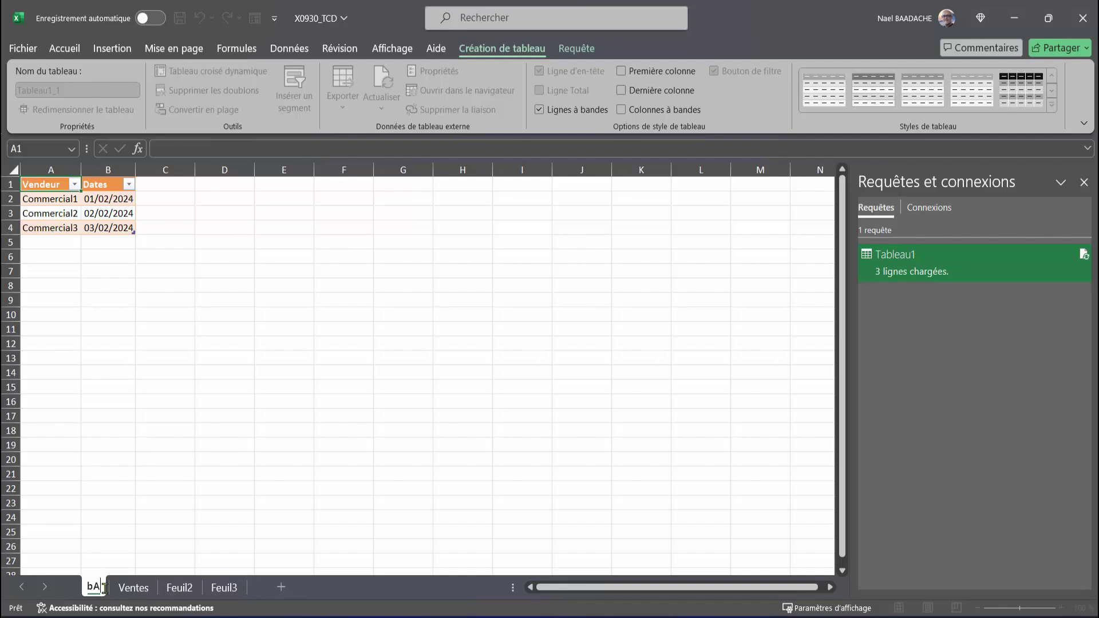
{"action": "type", "text": "seDeDonnée"}
{"action": "key", "text": "BackSpace"}
{"action": "type", "text": "ées"}
{"action": "key", "text": "Return"}
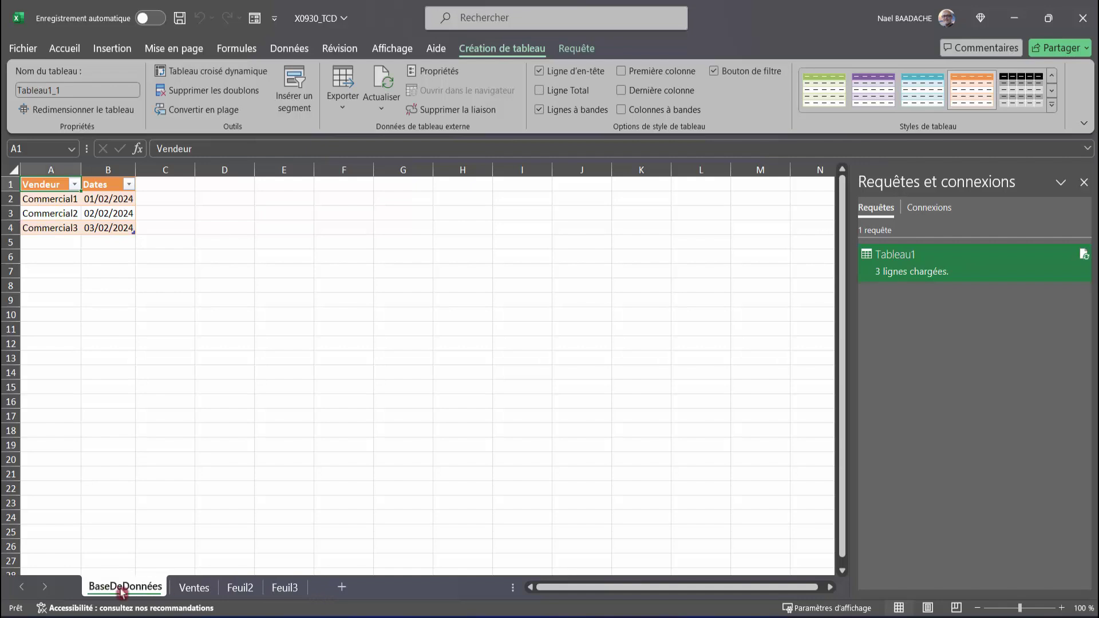
{"action": "left_click", "coordinate": [63, 223]}
{"action": "left_click", "coordinate": [118, 212]}
{"action": "left_click", "coordinate": [38, 209]}
{"action": "left_click", "coordinate": [113, 204]}
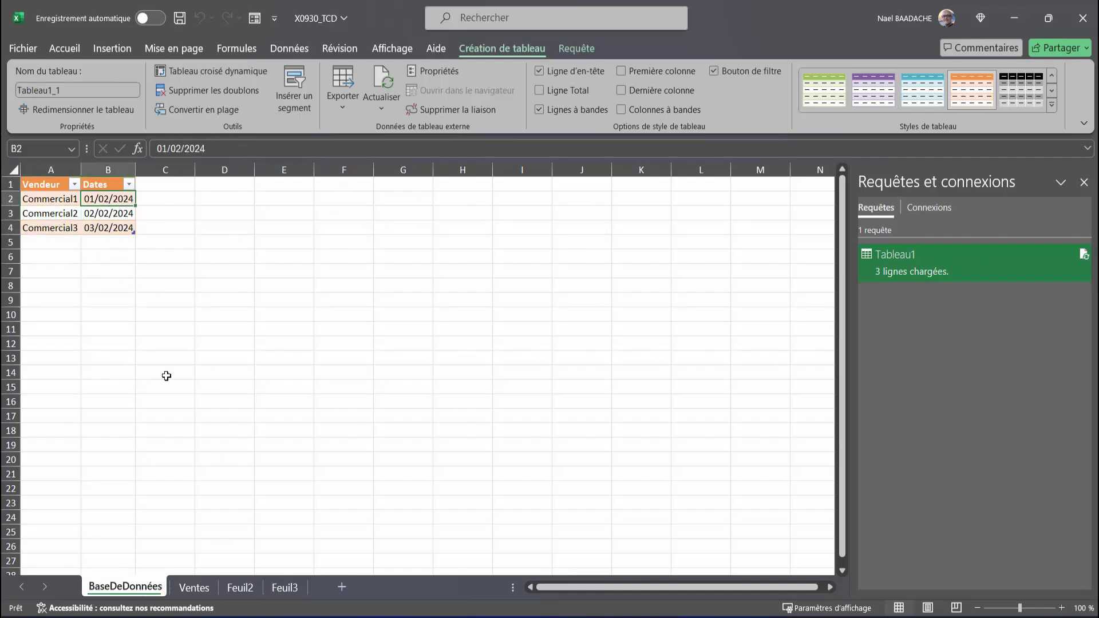
On Ventes, select I3 and start a Liste data validation rule for it
{"action": "left_click", "coordinate": [199, 593]}
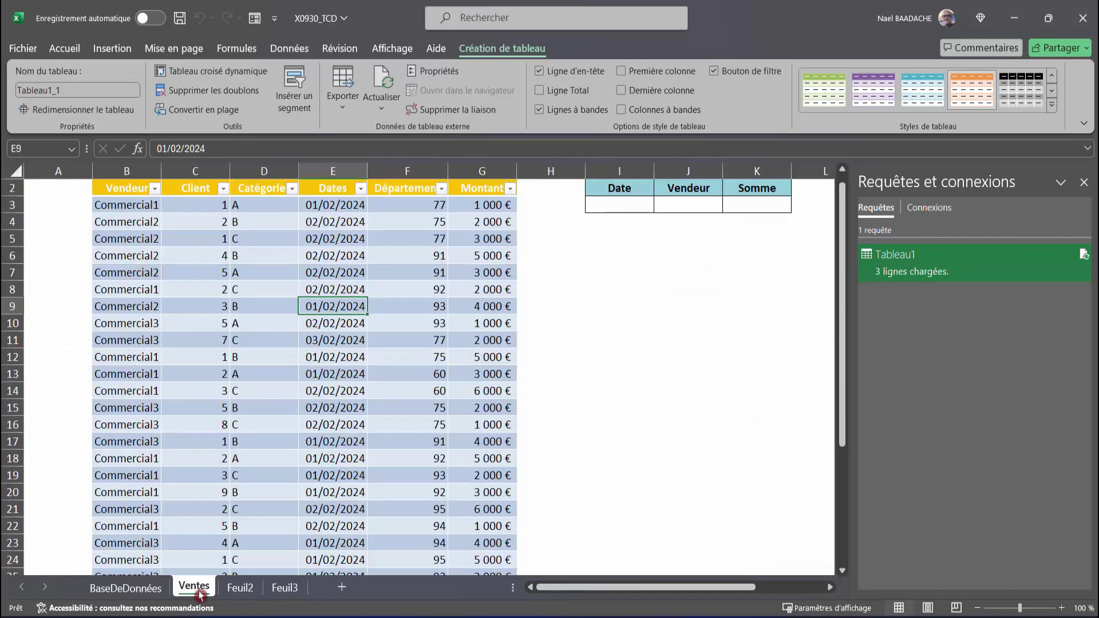
{"action": "left_click", "coordinate": [623, 204]}
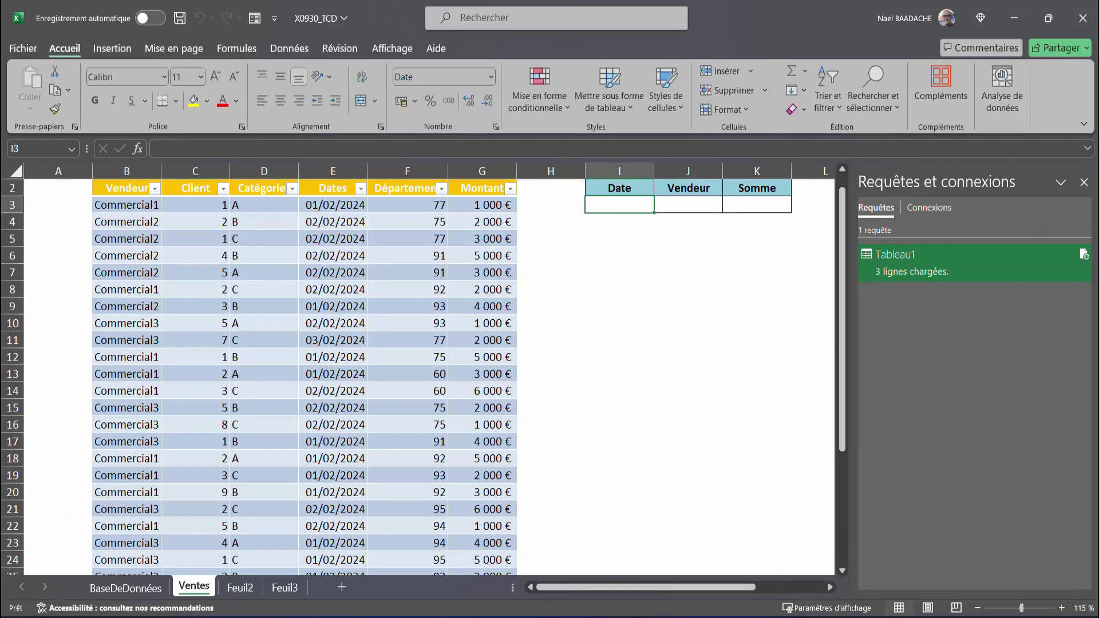
{"action": "left_click", "coordinate": [1084, 182]}
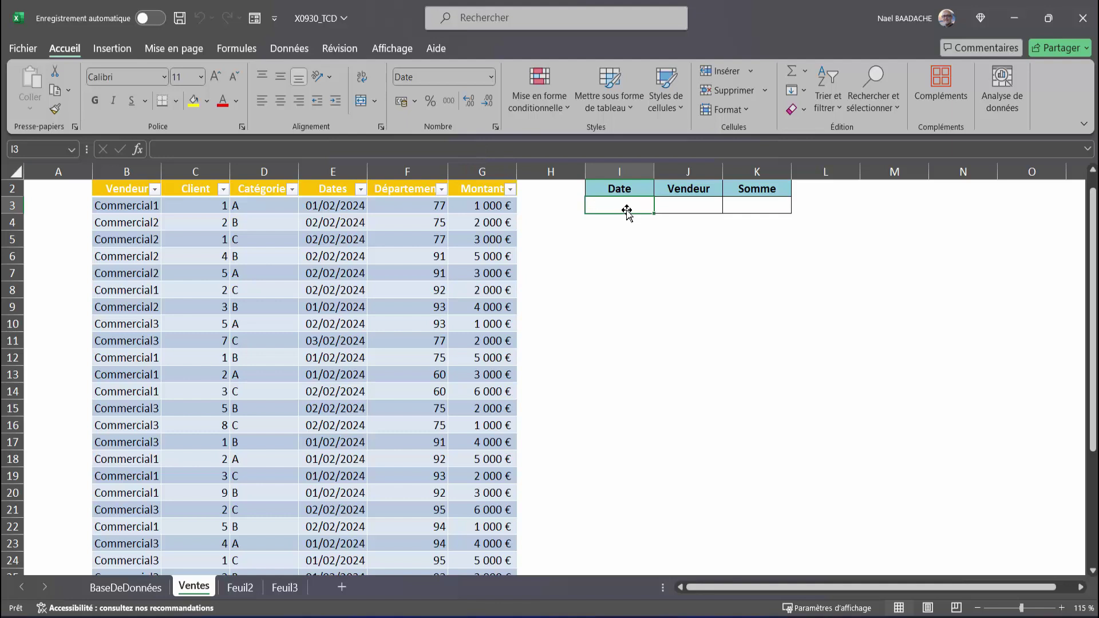
{"action": "left_click", "coordinate": [288, 48]}
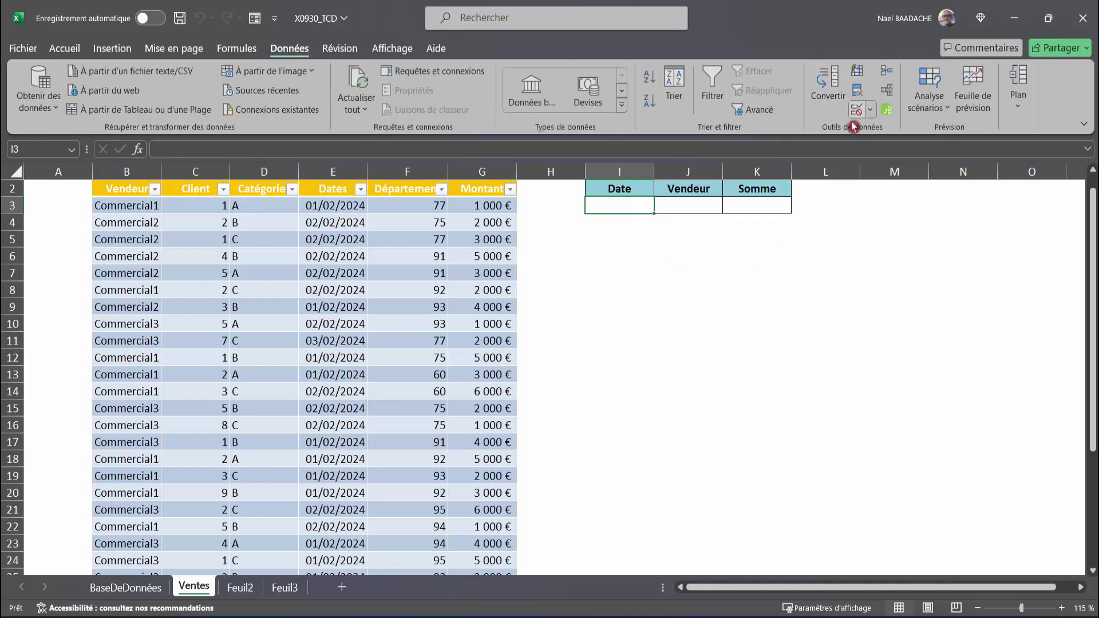
{"action": "left_click", "coordinate": [870, 110]}
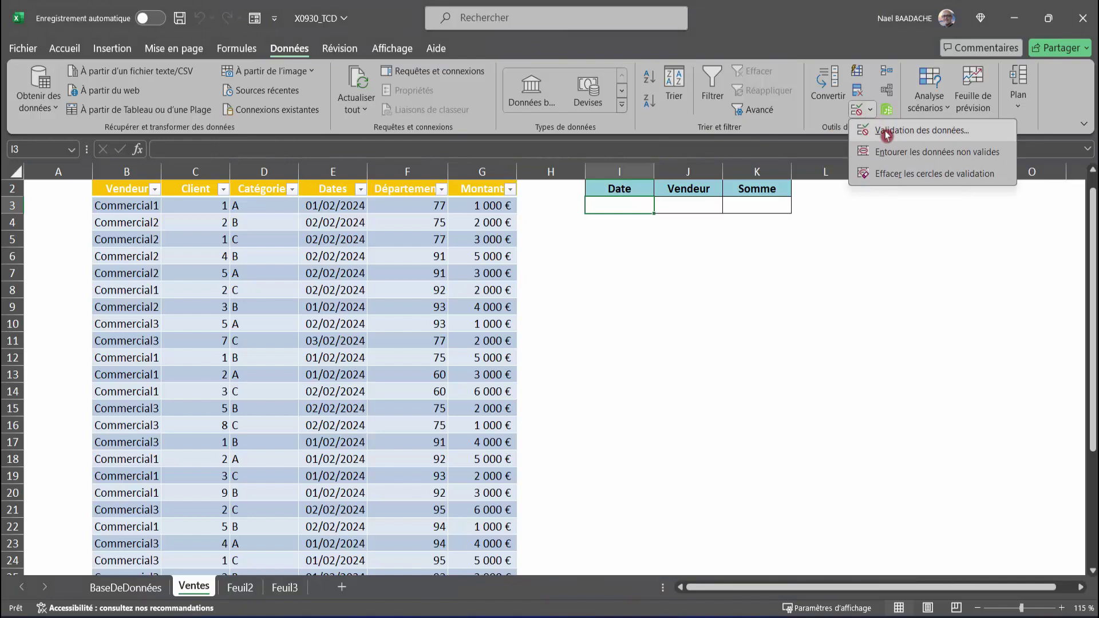
{"action": "left_click", "coordinate": [887, 132]}
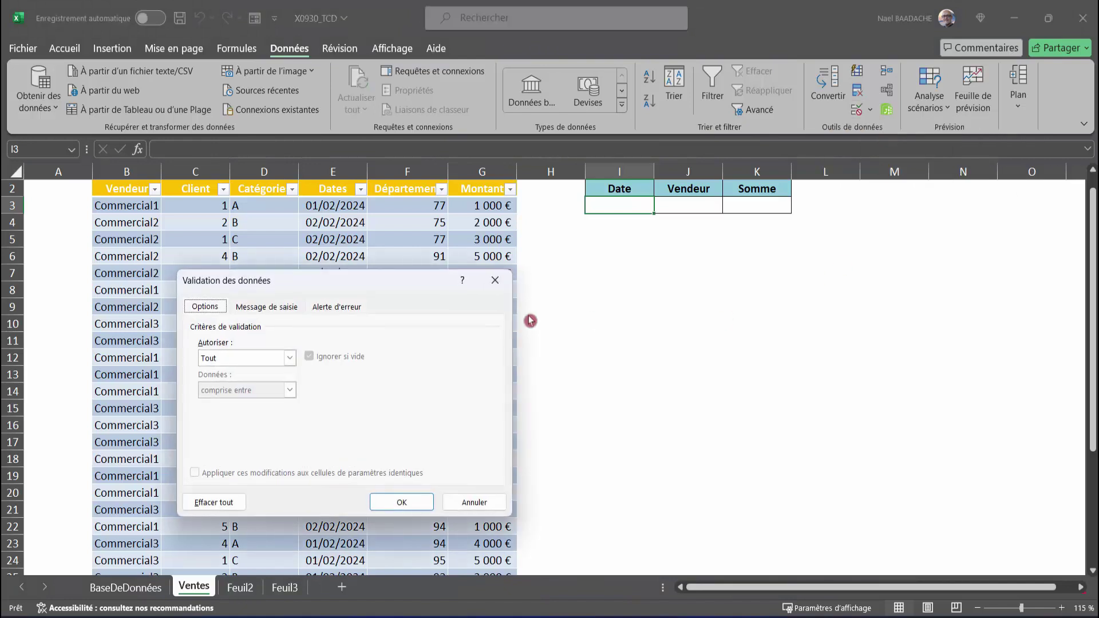
{"action": "left_click", "coordinate": [237, 358]}
{"action": "left_click", "coordinate": [230, 404]}
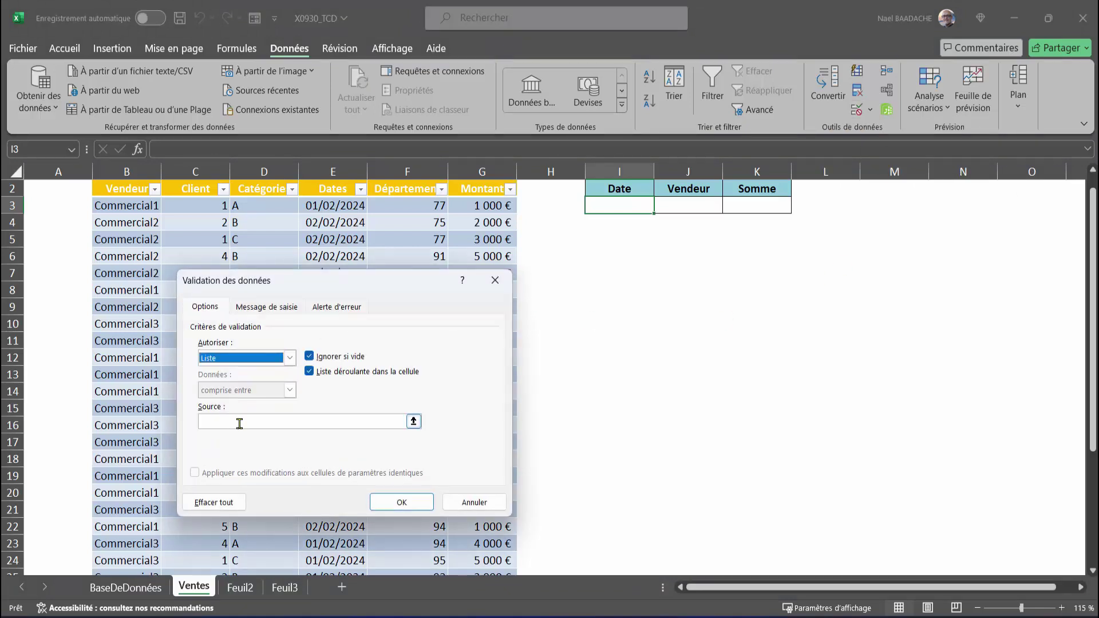
{"action": "left_click", "coordinate": [238, 422]}
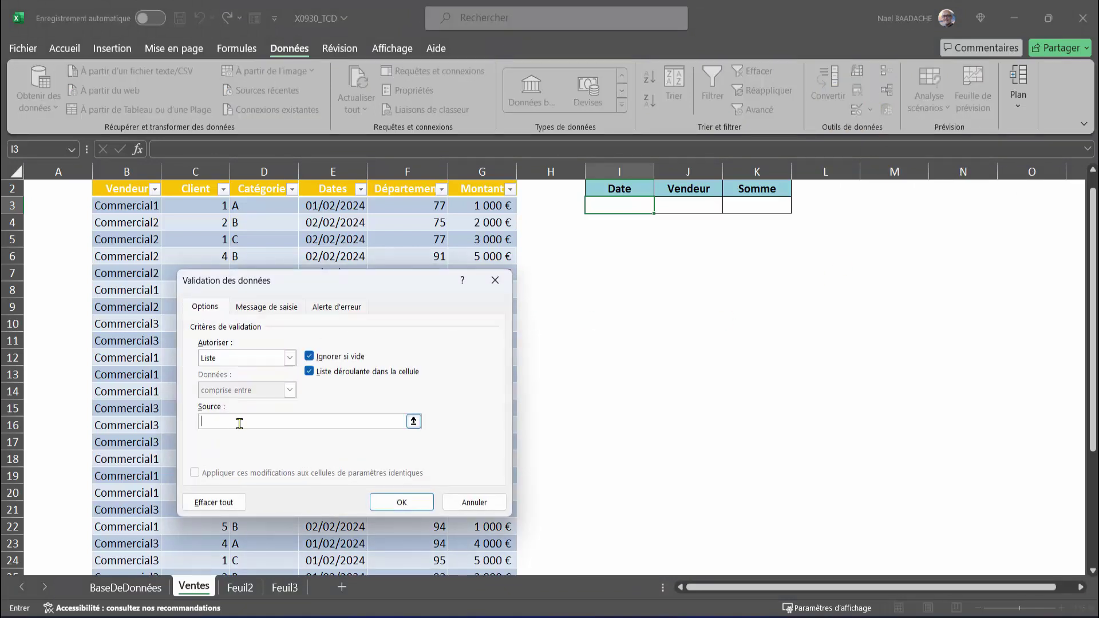
Use the BaseDeDonnées dates $B$2:$B$4 as the list source and pick 01/02/2024 in I3
{"action": "left_click", "coordinate": [116, 592]}
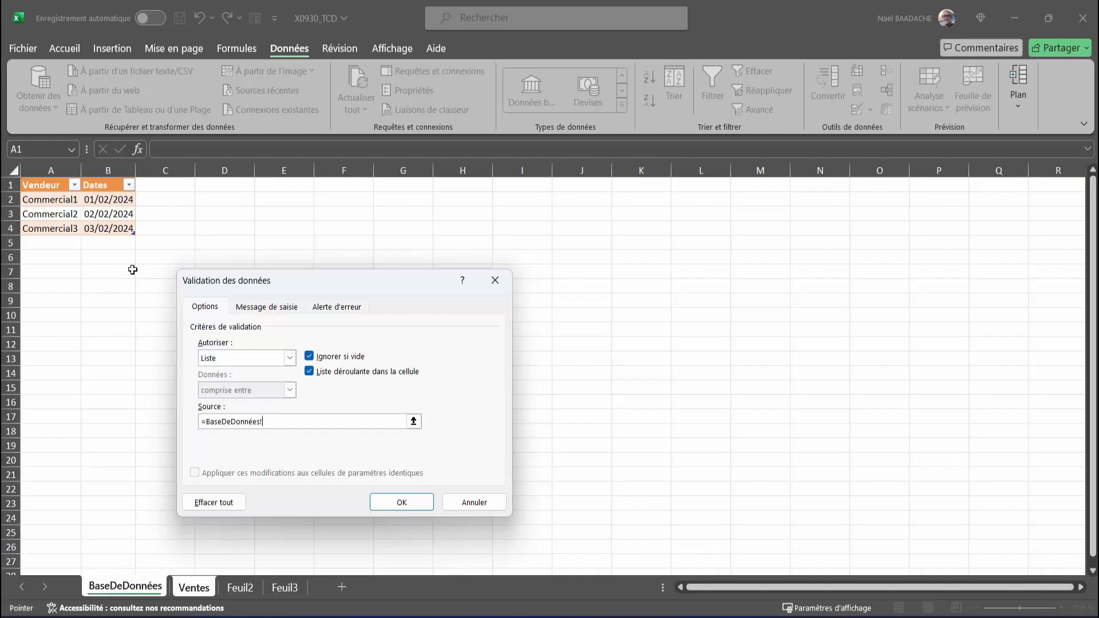
{"action": "left_click_drag", "start_coordinate": [109, 200], "coordinate": [109, 229]}
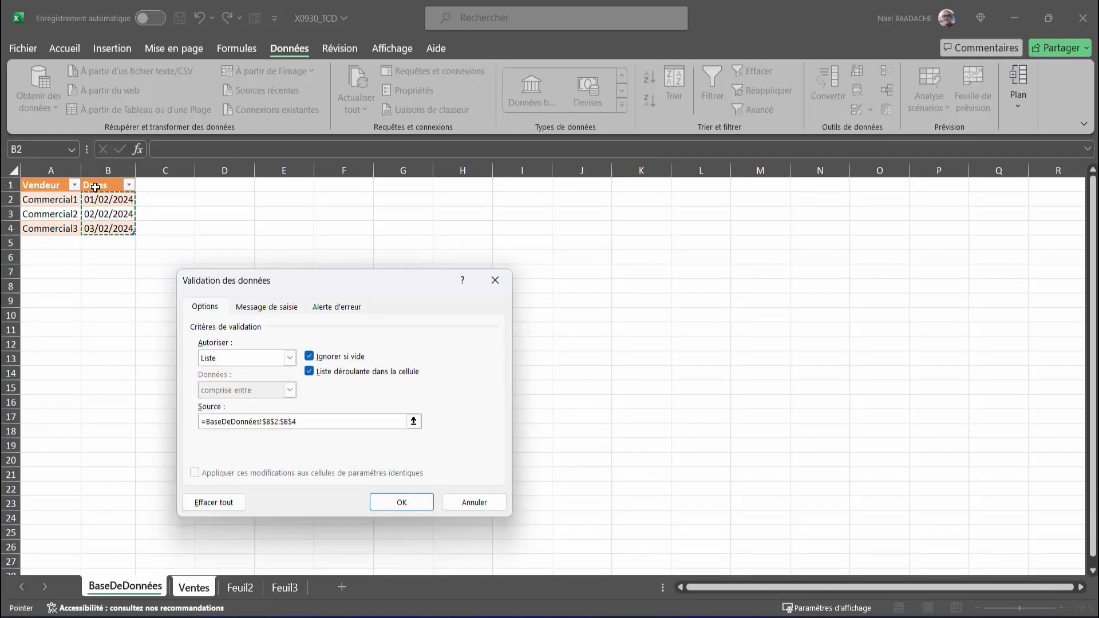
{"action": "left_click", "coordinate": [401, 501]}
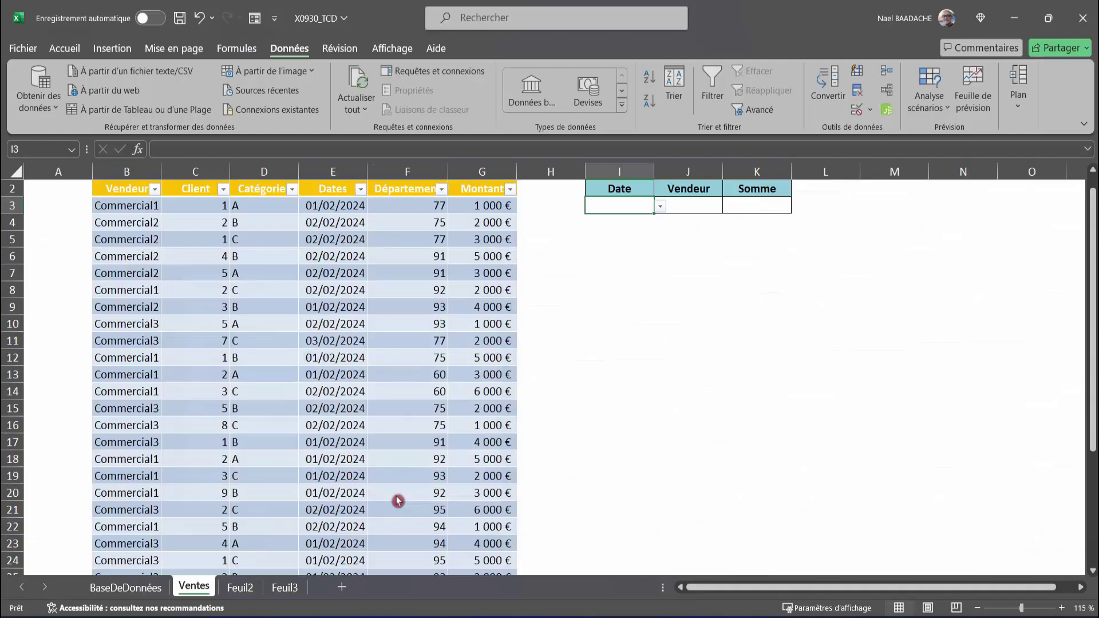
{"action": "left_click", "coordinate": [661, 207]}
{"action": "left_click", "coordinate": [629, 222]}
{"action": "left_click", "coordinate": [695, 205]}
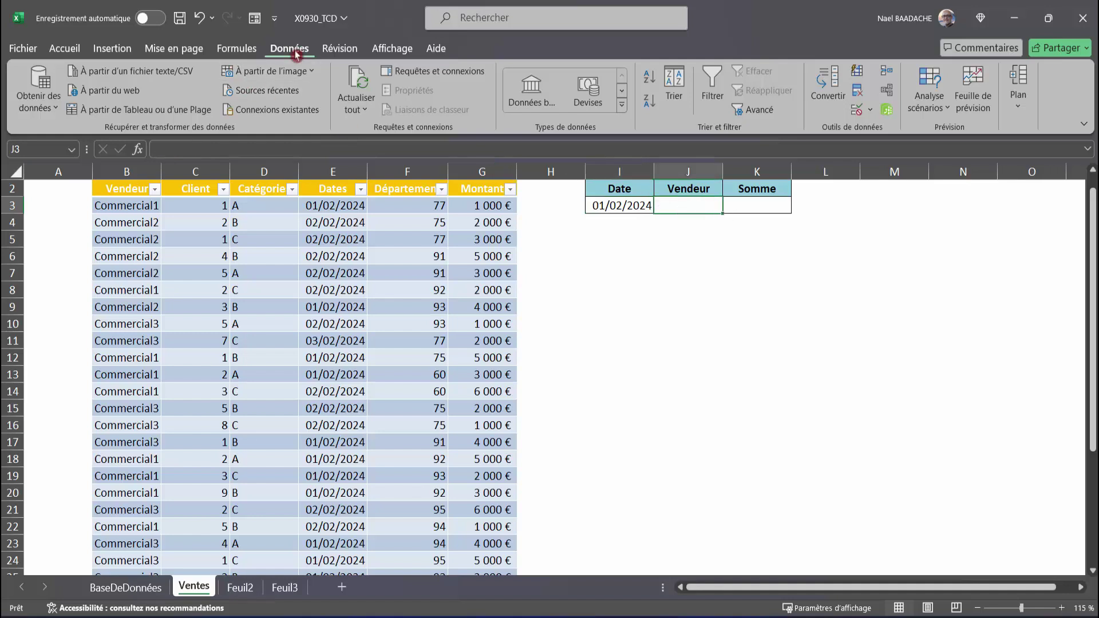
Restrict J3 to a list of seller names from BaseDeDonnées!$A$2:$A$4
{"action": "left_click", "coordinate": [864, 108]}
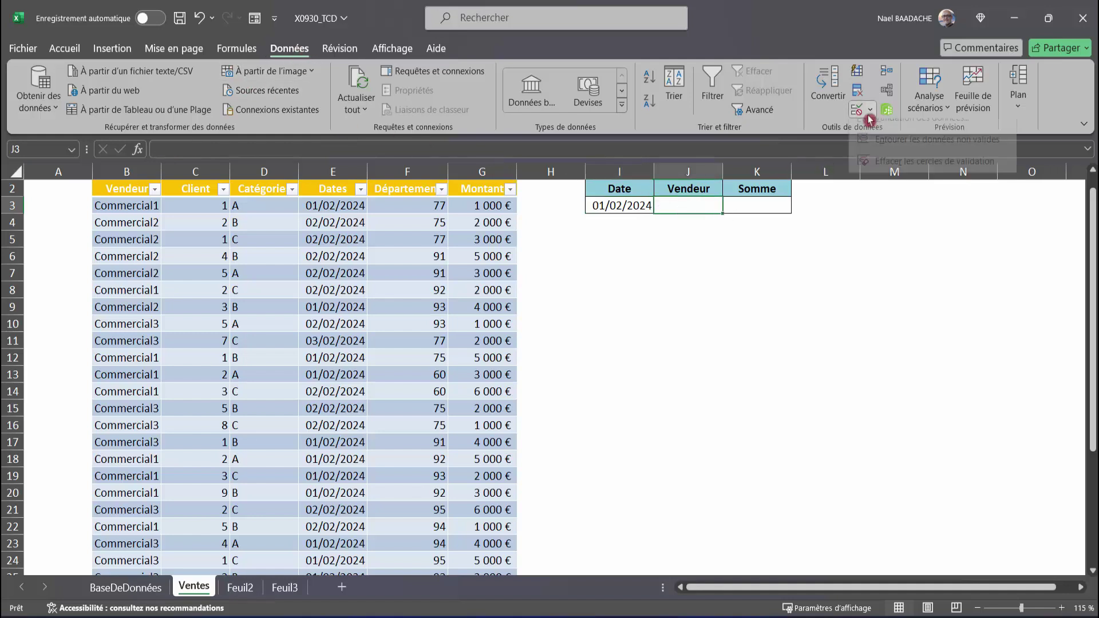
{"action": "left_click", "coordinate": [882, 131]}
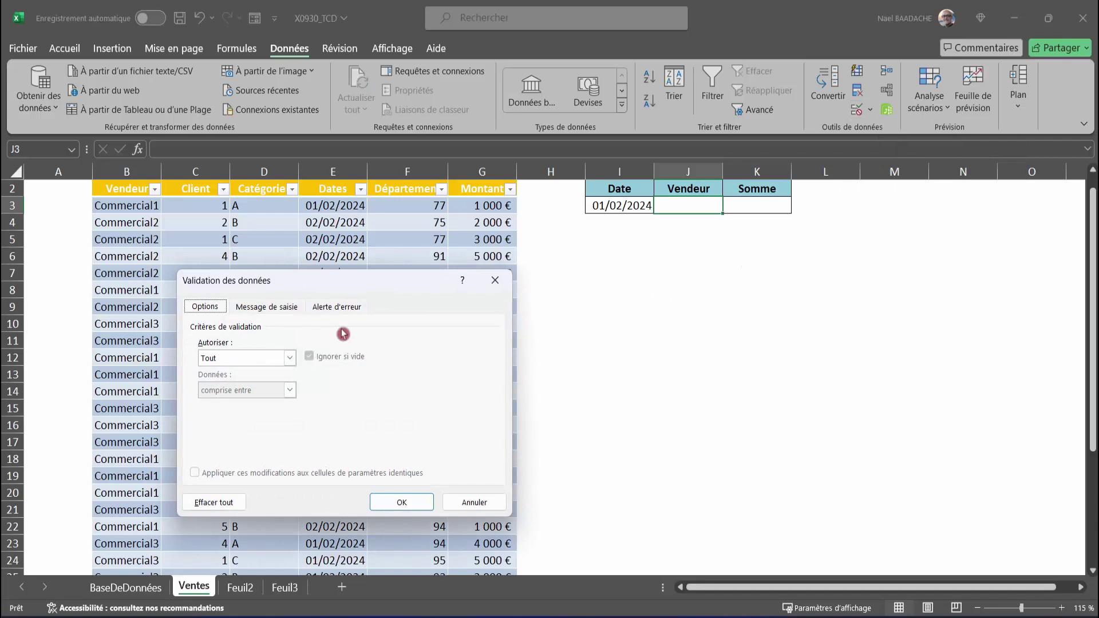
{"action": "left_click", "coordinate": [239, 360]}
{"action": "left_click", "coordinate": [229, 403]}
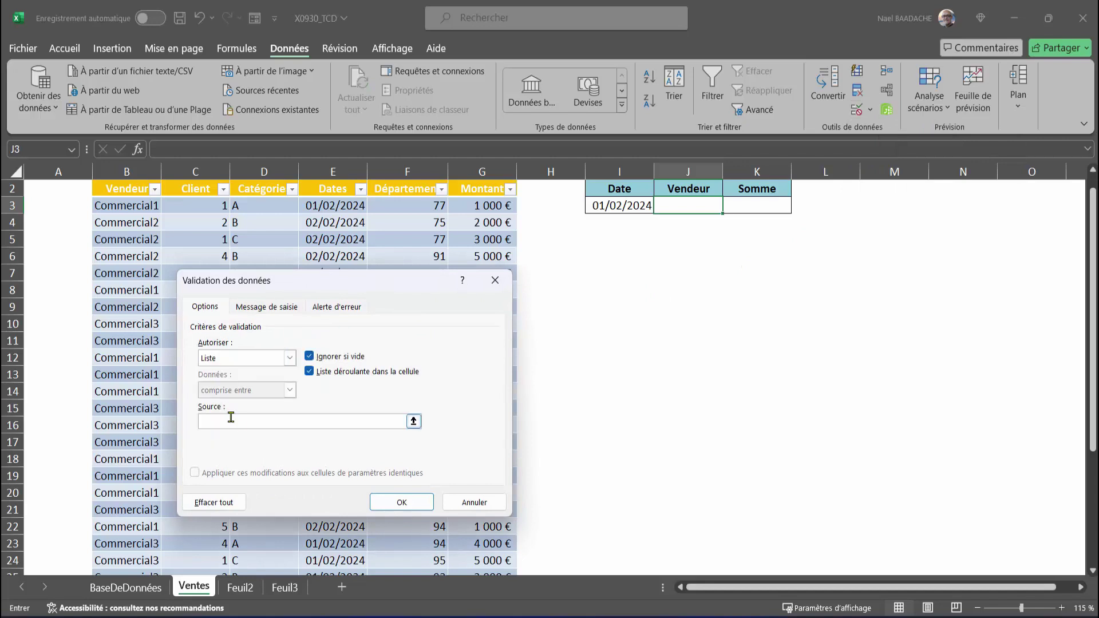
{"action": "left_click", "coordinate": [131, 583]}
{"action": "left_click", "coordinate": [52, 201]}
{"action": "left_click_drag", "start_coordinate": [52, 200], "coordinate": [51, 228]}
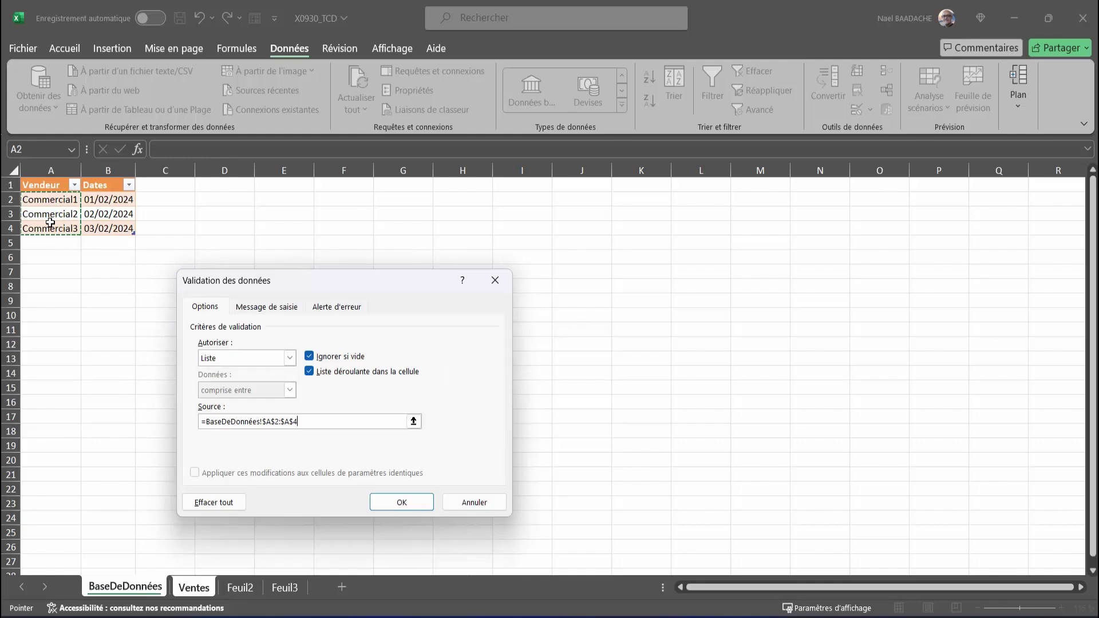
{"action": "left_click", "coordinate": [399, 502]}
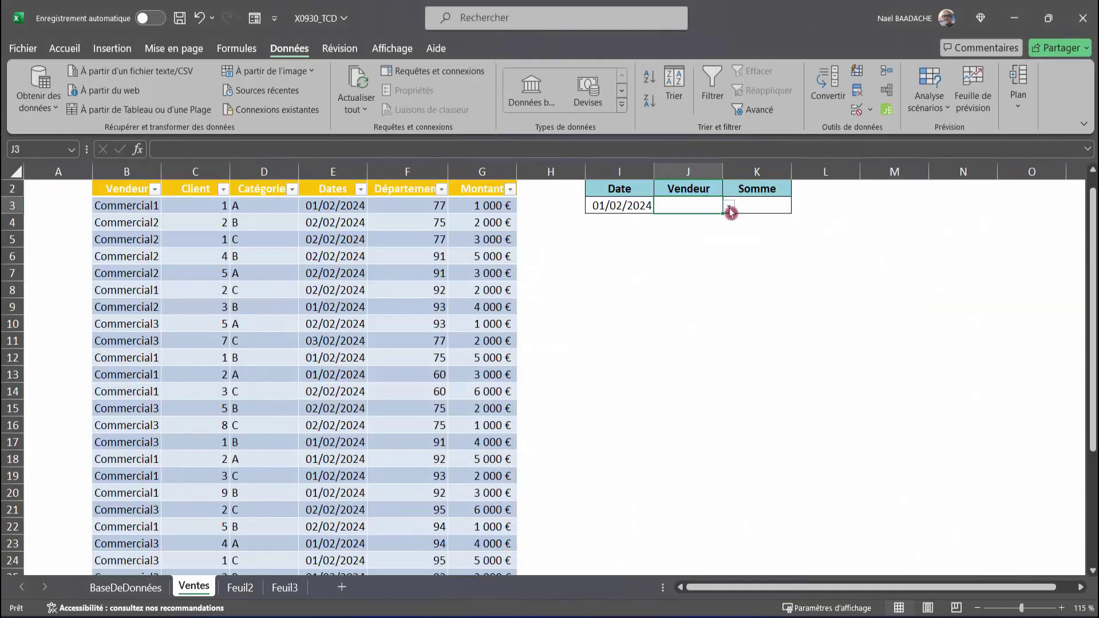
Pick Commercial1 in J3 and confirm the I3 date stays 01/02/2024
{"action": "left_click", "coordinate": [729, 206]}
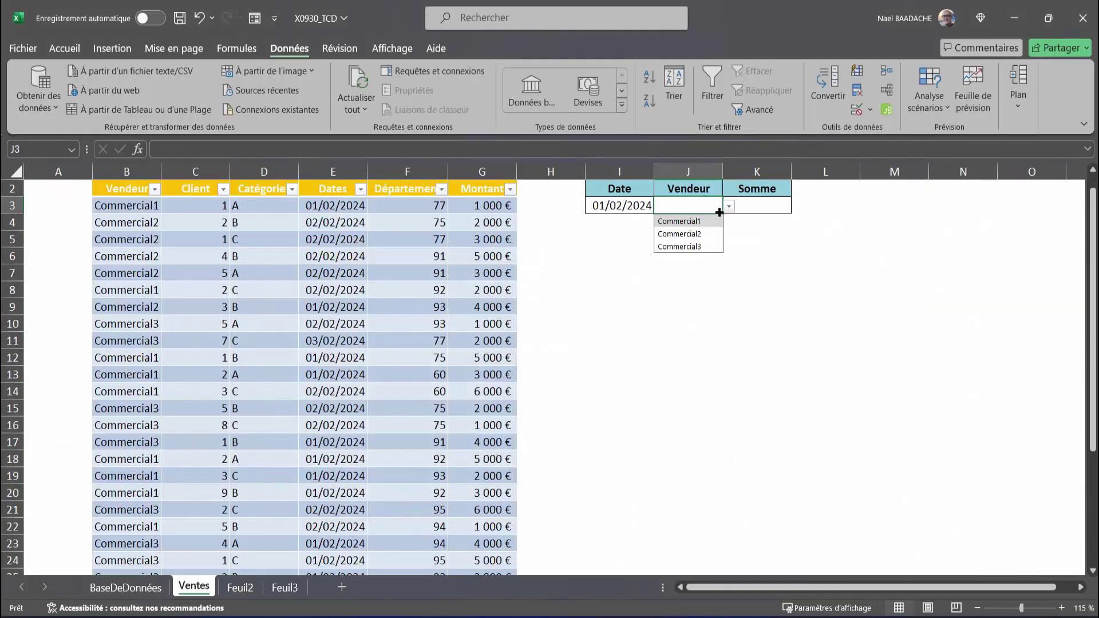
{"action": "left_click", "coordinate": [692, 222]}
{"action": "left_click", "coordinate": [762, 209]}
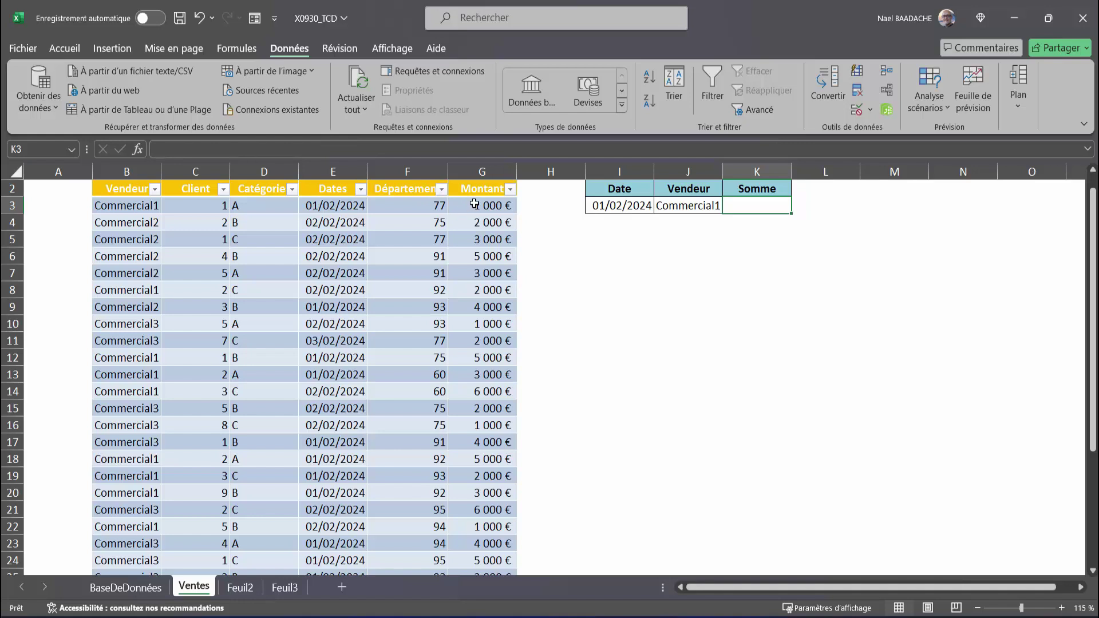
{"action": "left_click", "coordinate": [618, 208]}
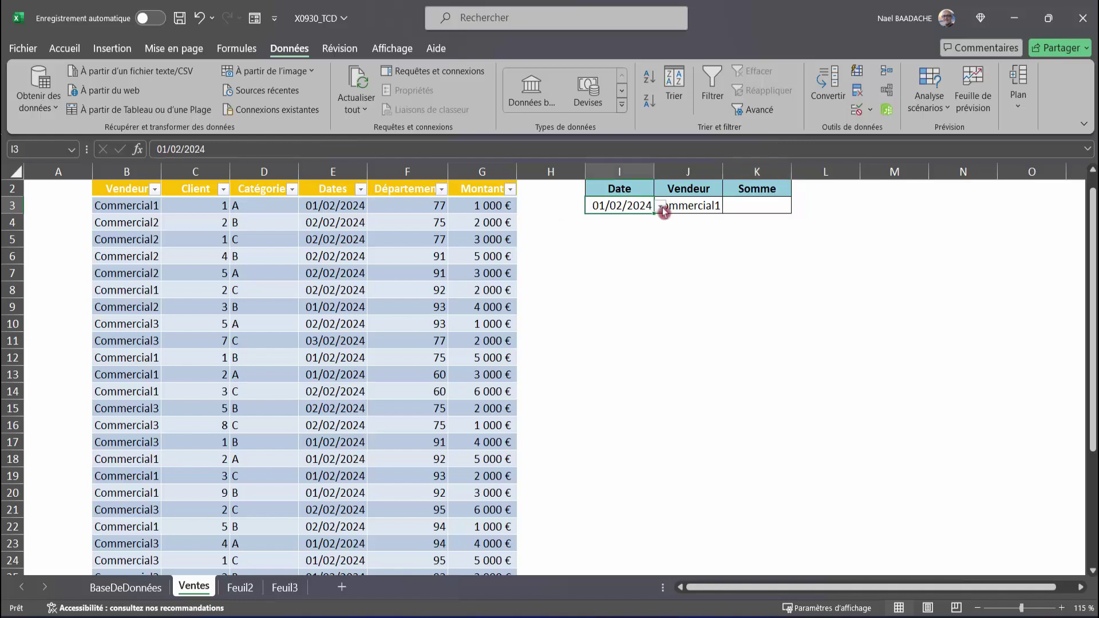
{"action": "left_click", "coordinate": [684, 208]}
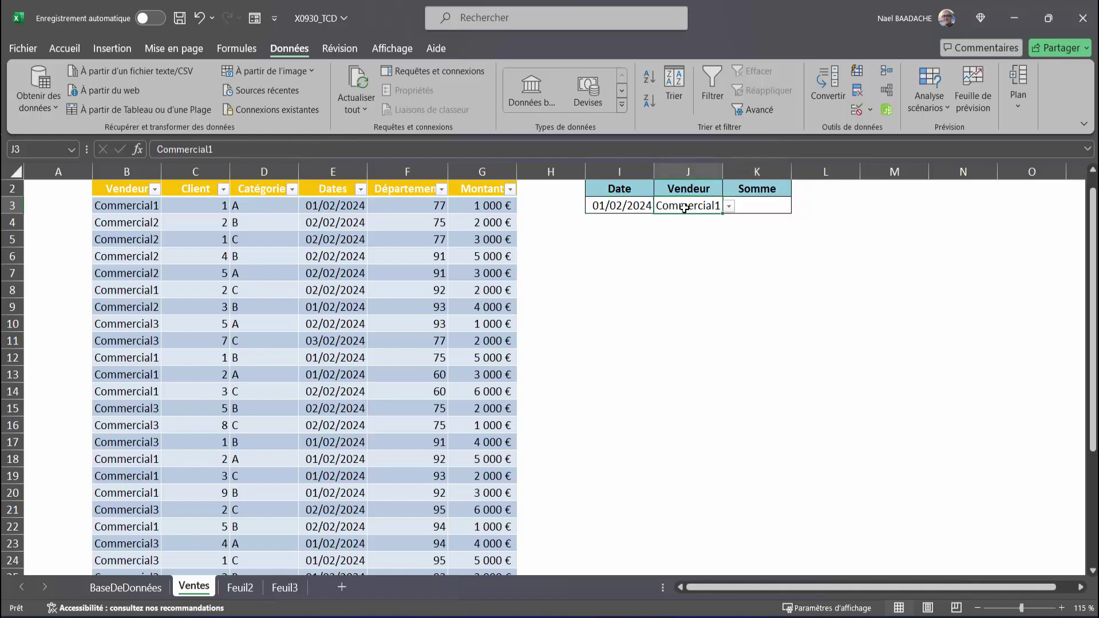
{"action": "left_click", "coordinate": [650, 209]}
{"action": "left_click", "coordinate": [660, 209]}
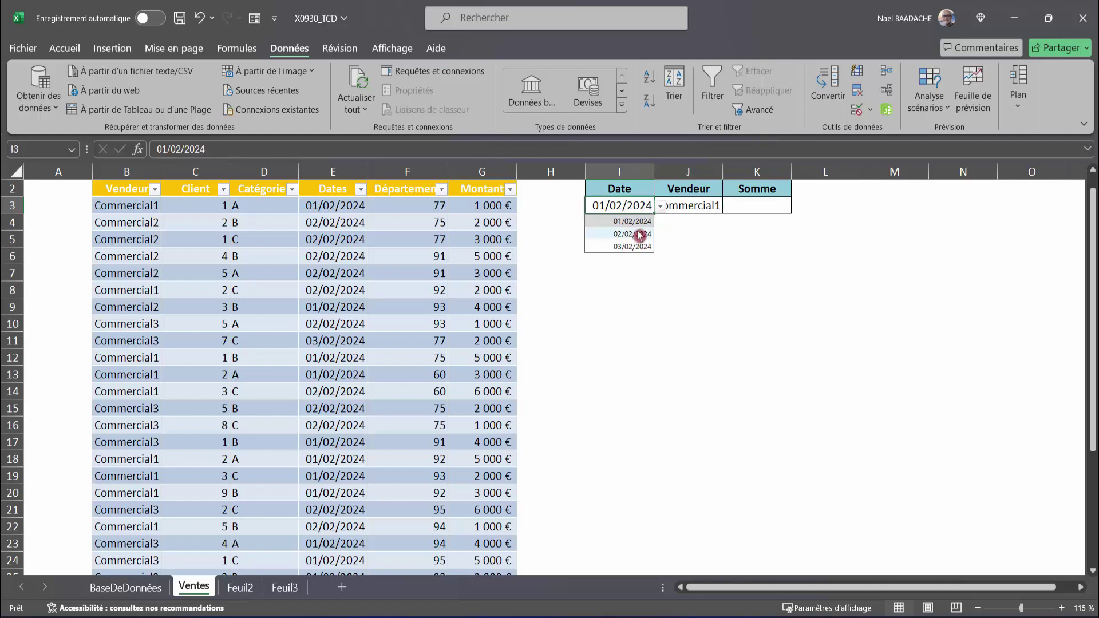
{"action": "left_click", "coordinate": [693, 207]}
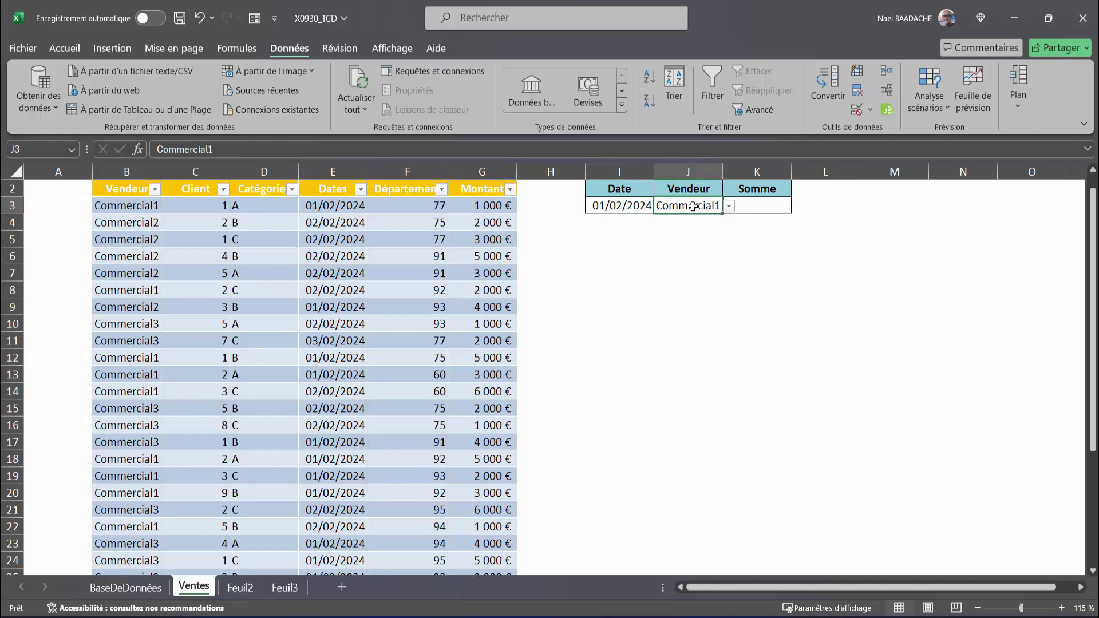
{"action": "left_click", "coordinate": [751, 205]}
{"action": "type", "text": "="}
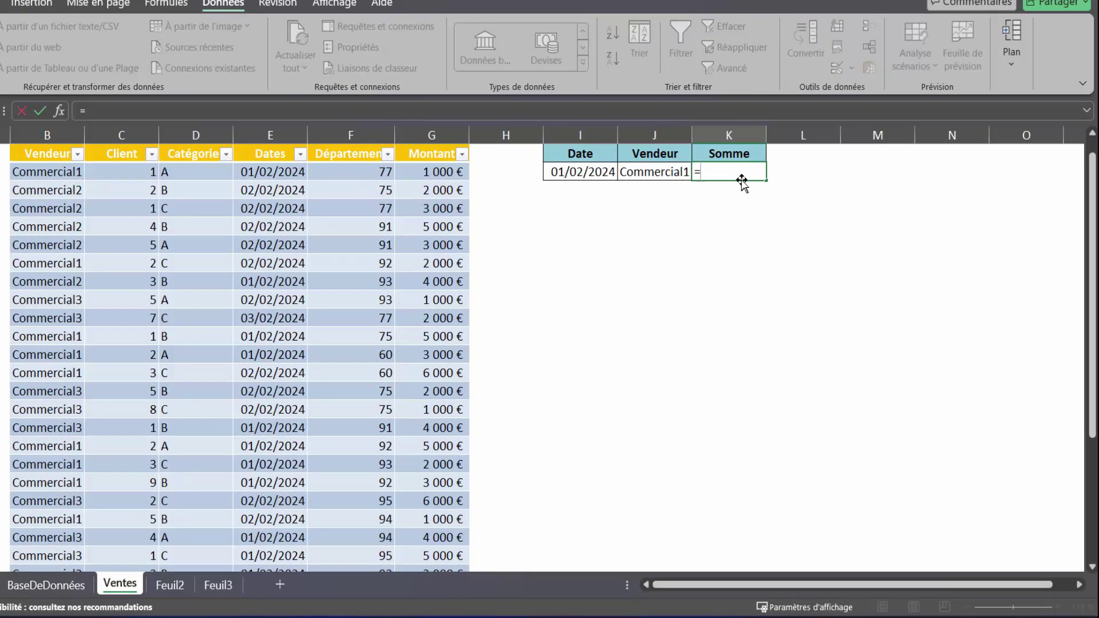
Start =SOMME.SI.ENS in K3, summing Tableau1[Montant] where Tableau1[Dates] matches I3
{"action": "type", "text": "somm."}
{"action": "key", "text": "BackSpace"}
{"action": "type", "text": "e.si"}
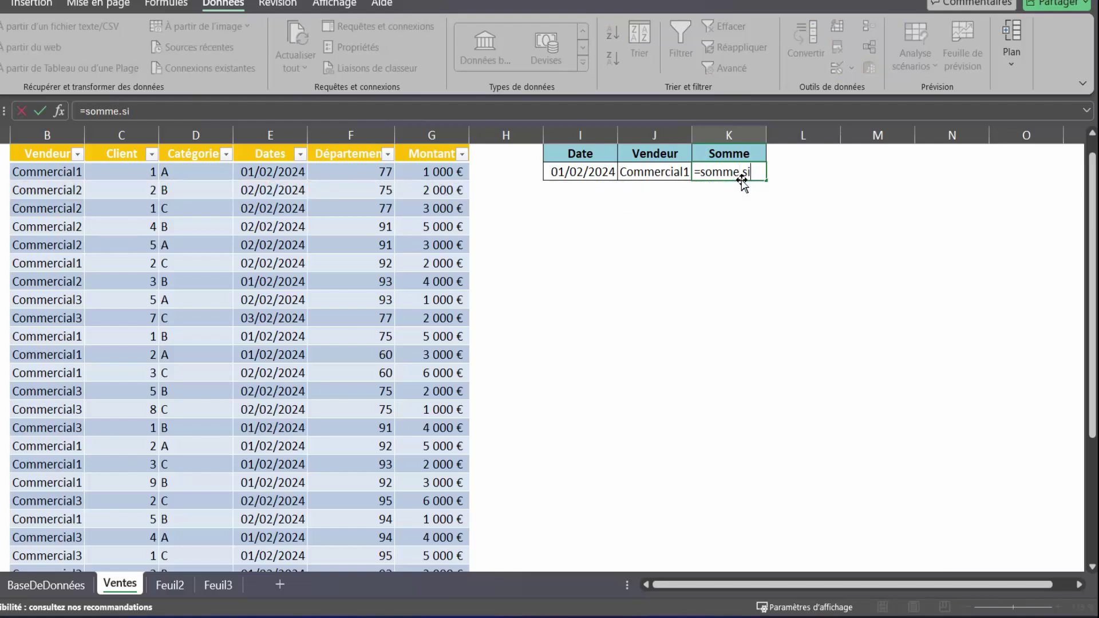
{"action": "type", "text": ".ens("}
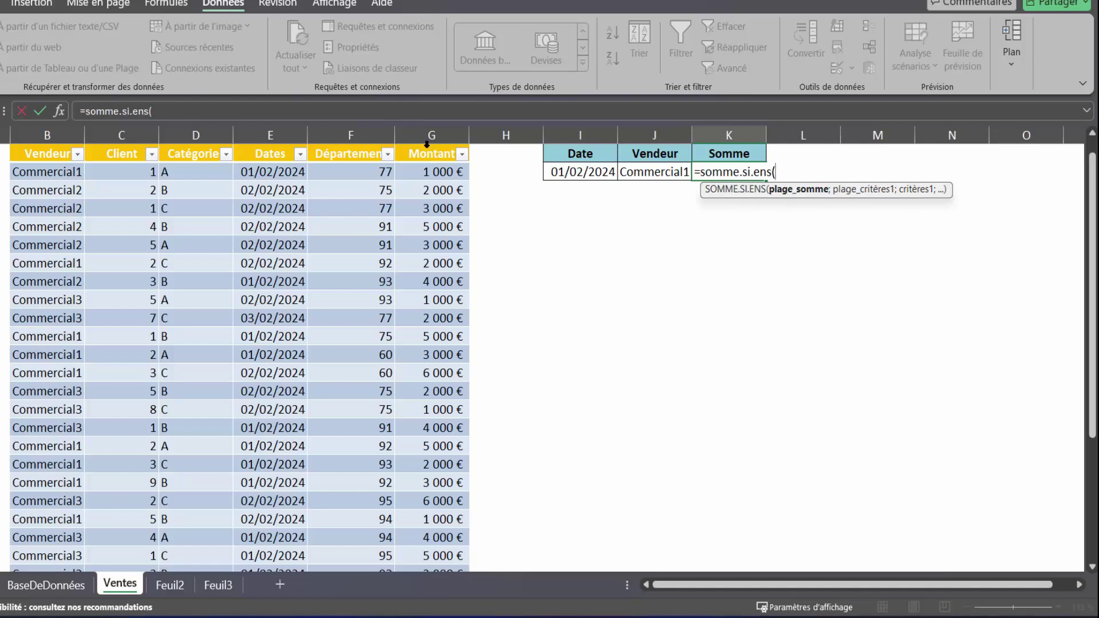
{"action": "left_click", "coordinate": [426, 144]}
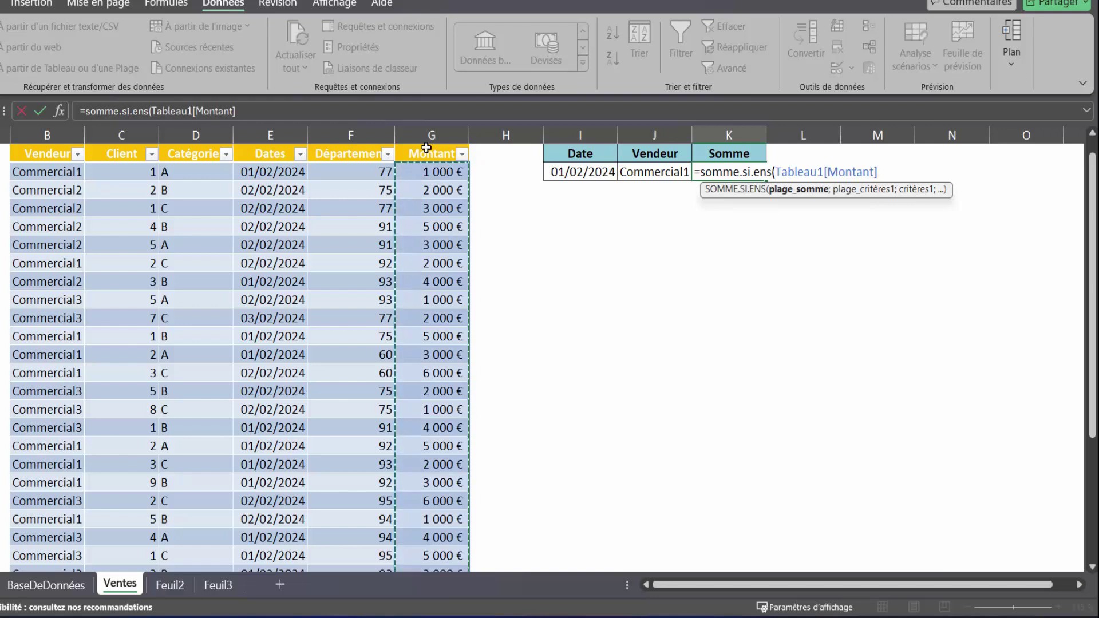
{"action": "type", "text": ";"}
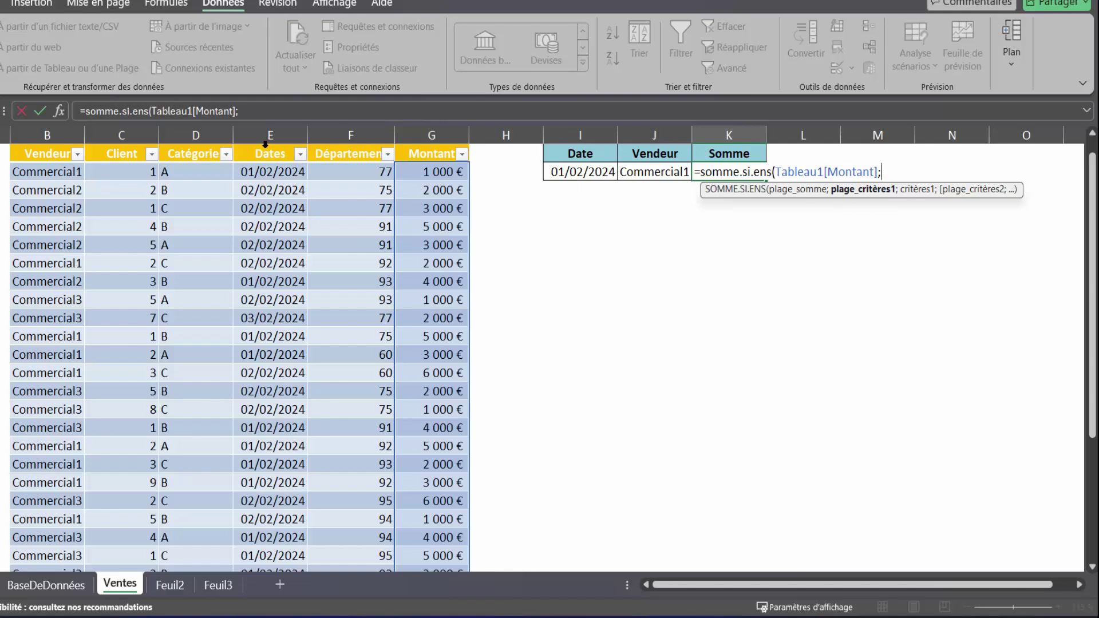
{"action": "left_click", "coordinate": [265, 145]}
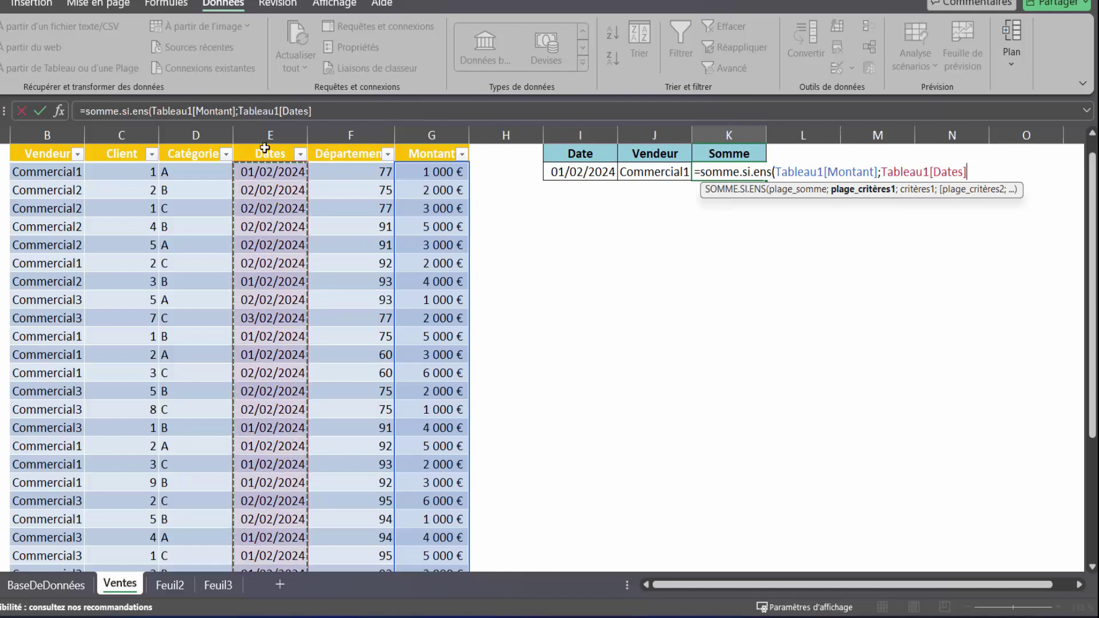
{"action": "type", "text": ";"}
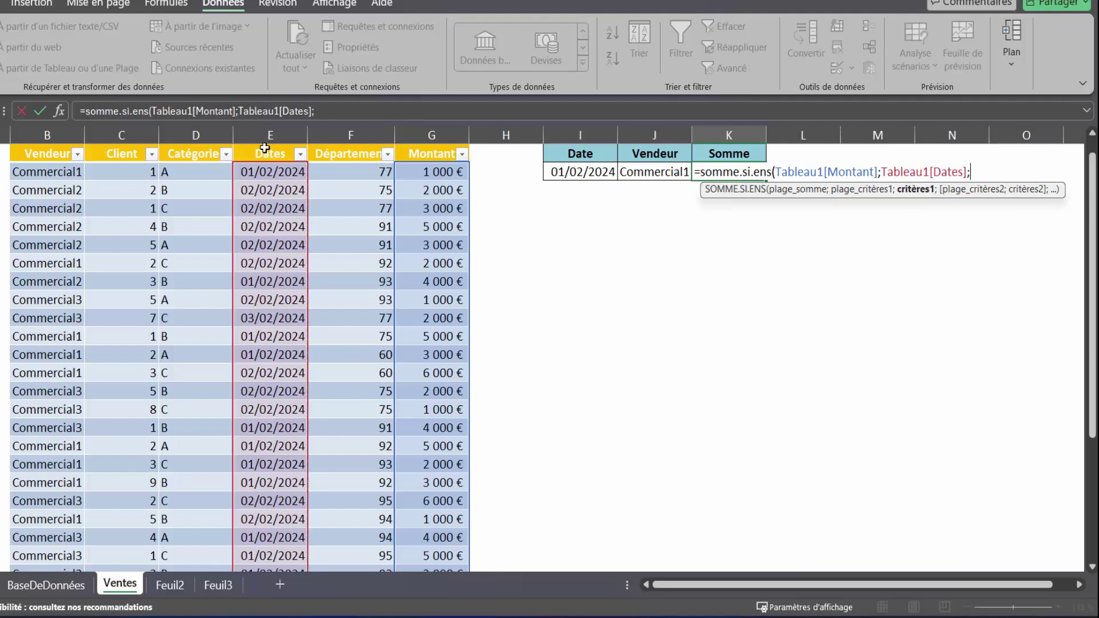
{"action": "left_click", "coordinate": [587, 173]}
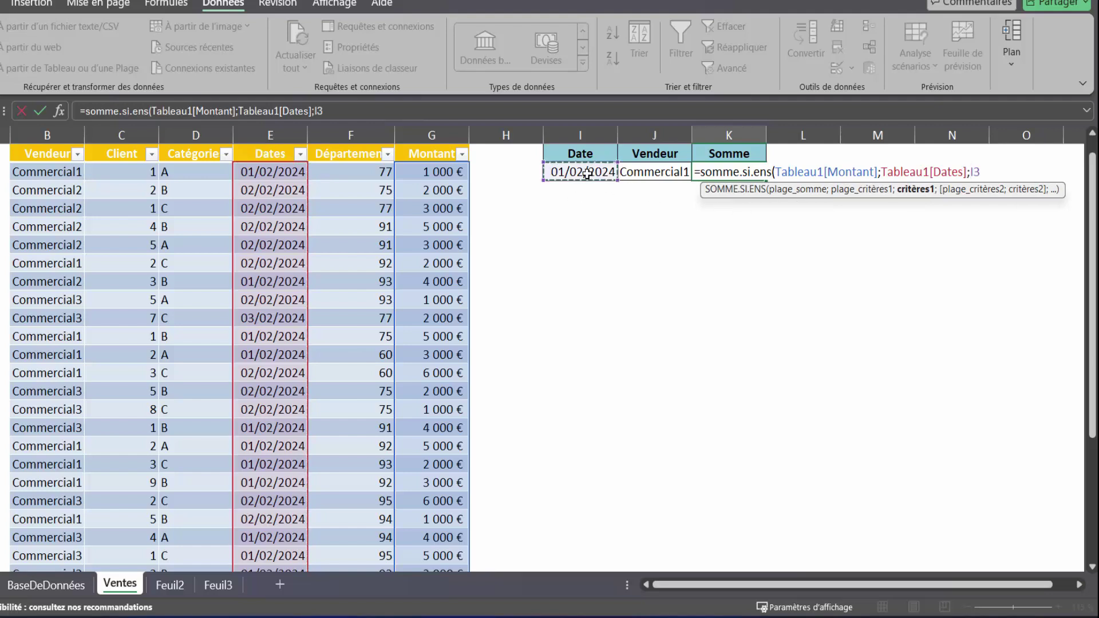
Add the Tableau1[Vendeur] = J3 criterion, then format K3 in euros to show 19 000 €
{"action": "type", "text": ";"}
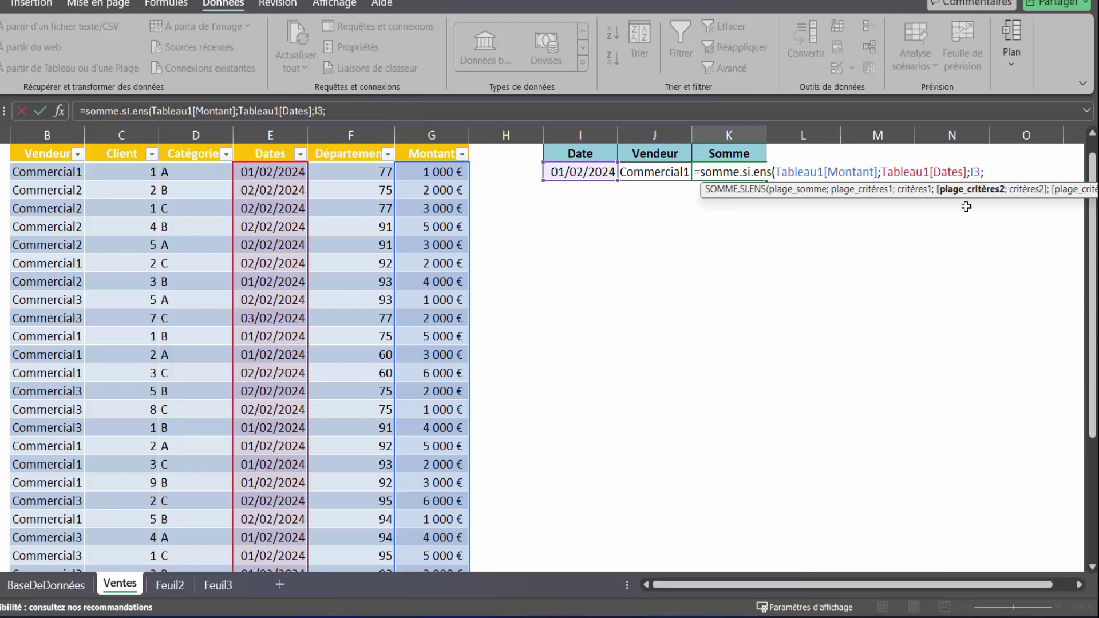
{"action": "left_click", "coordinate": [37, 144]}
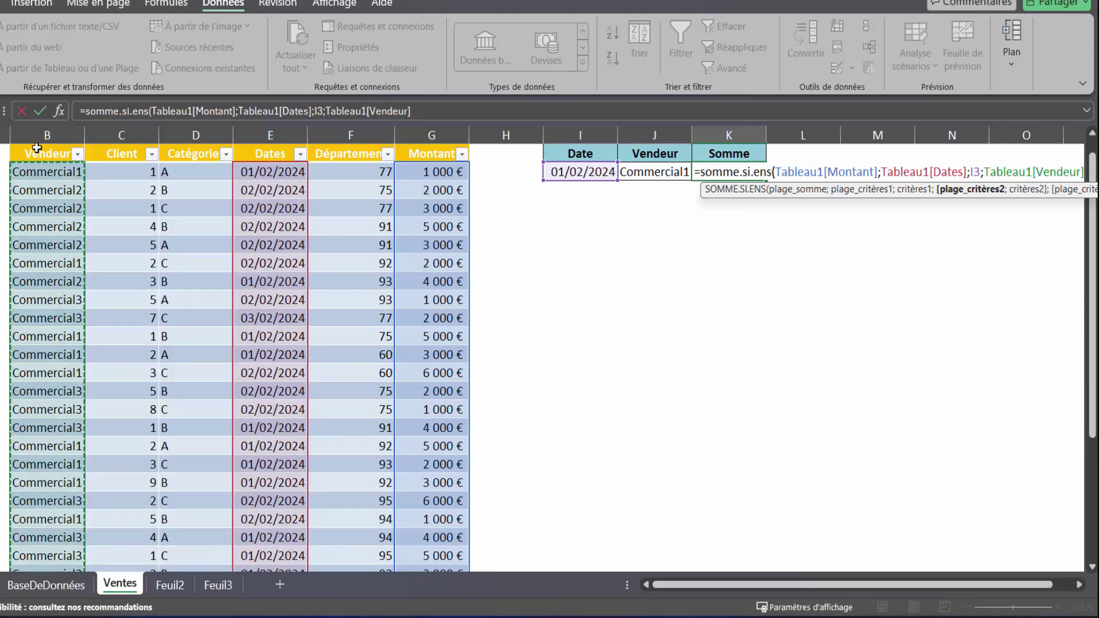
{"action": "type", "text": ";"}
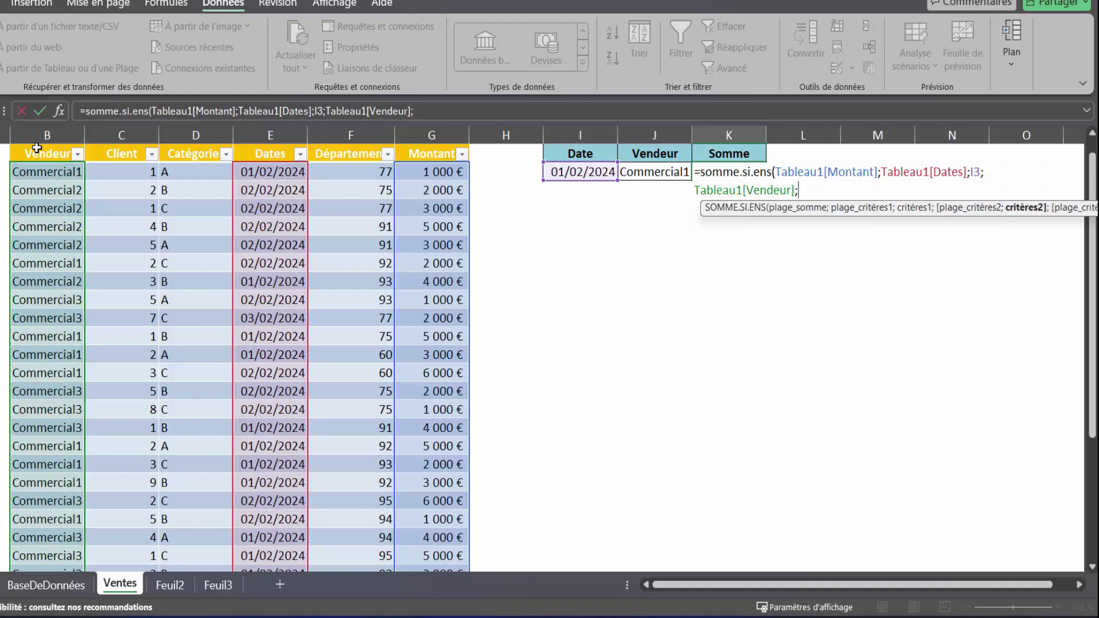
{"action": "left_click", "coordinate": [670, 171]}
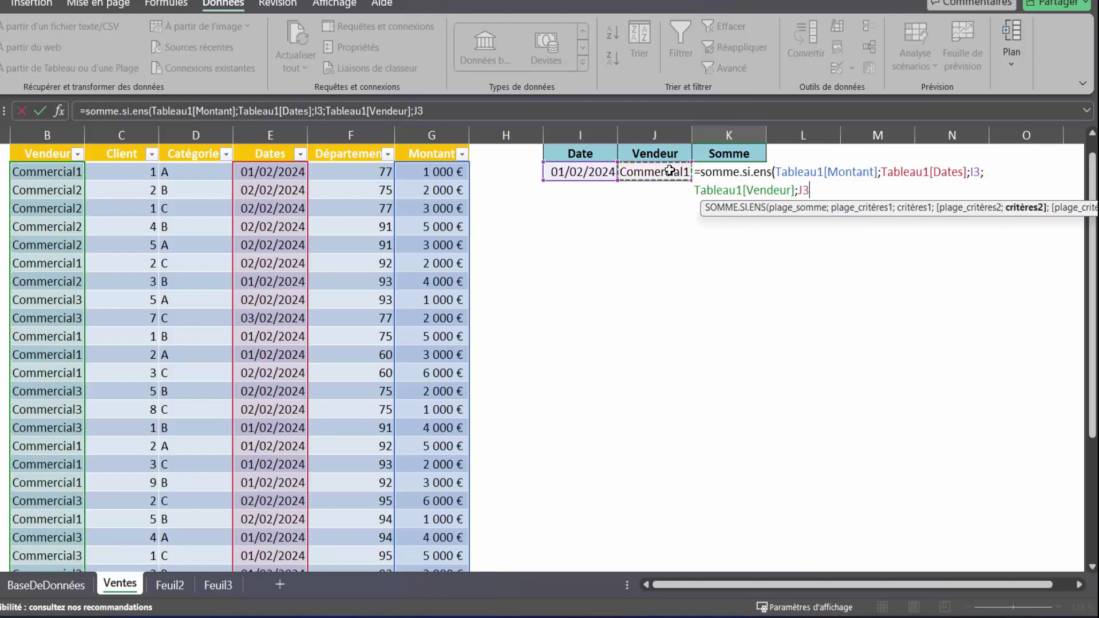
{"action": "type", "text": ")"}
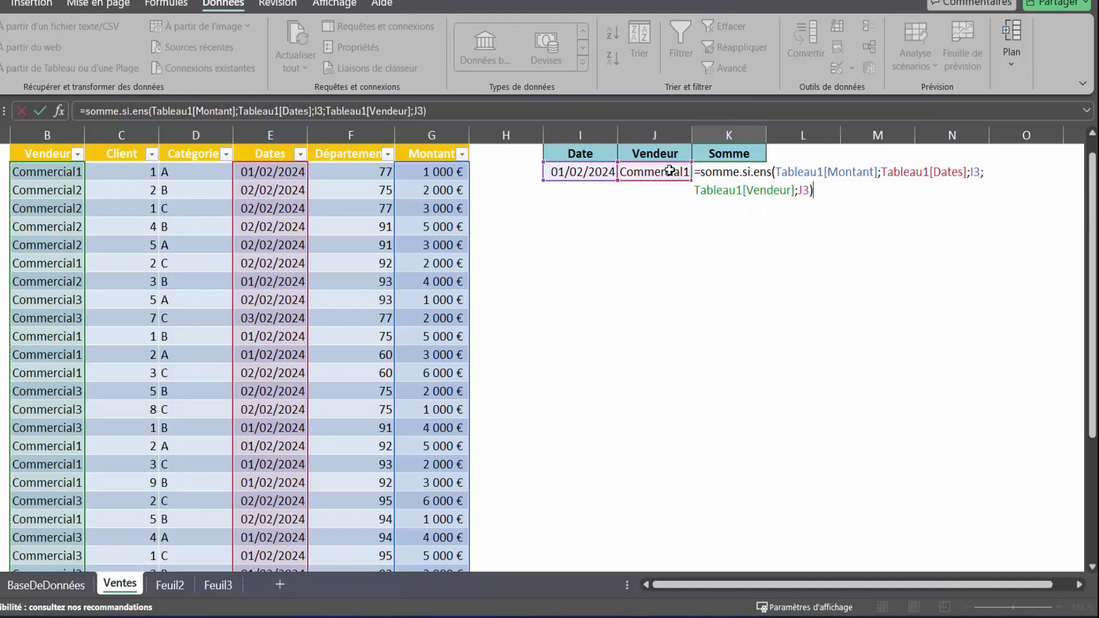
{"action": "key", "text": "ctrl+Return"}
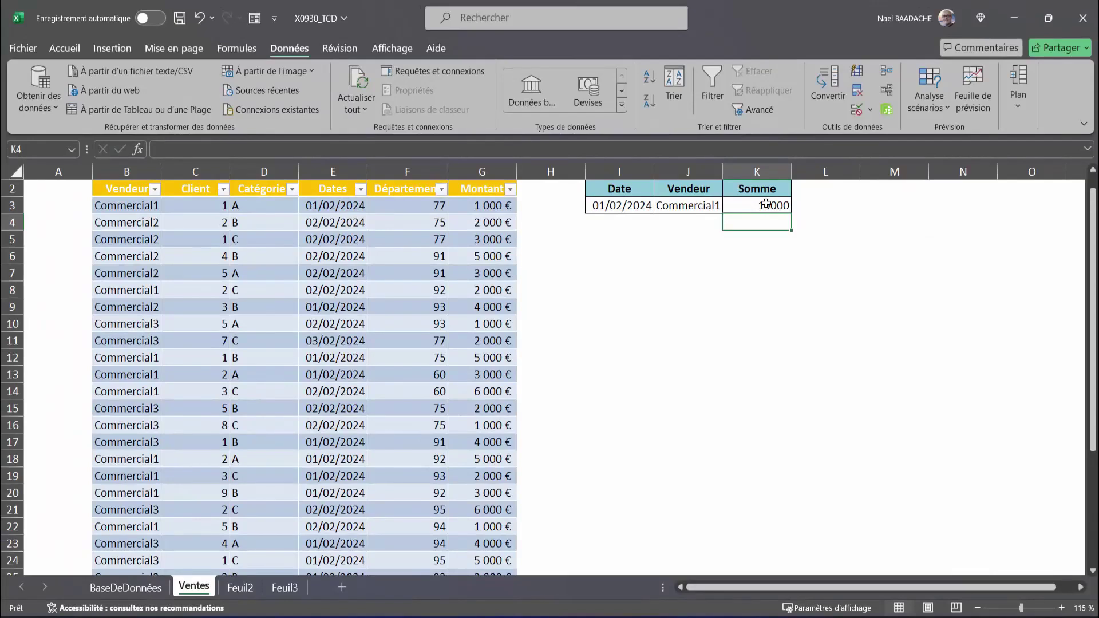
{"action": "left_click", "coordinate": [60, 49]}
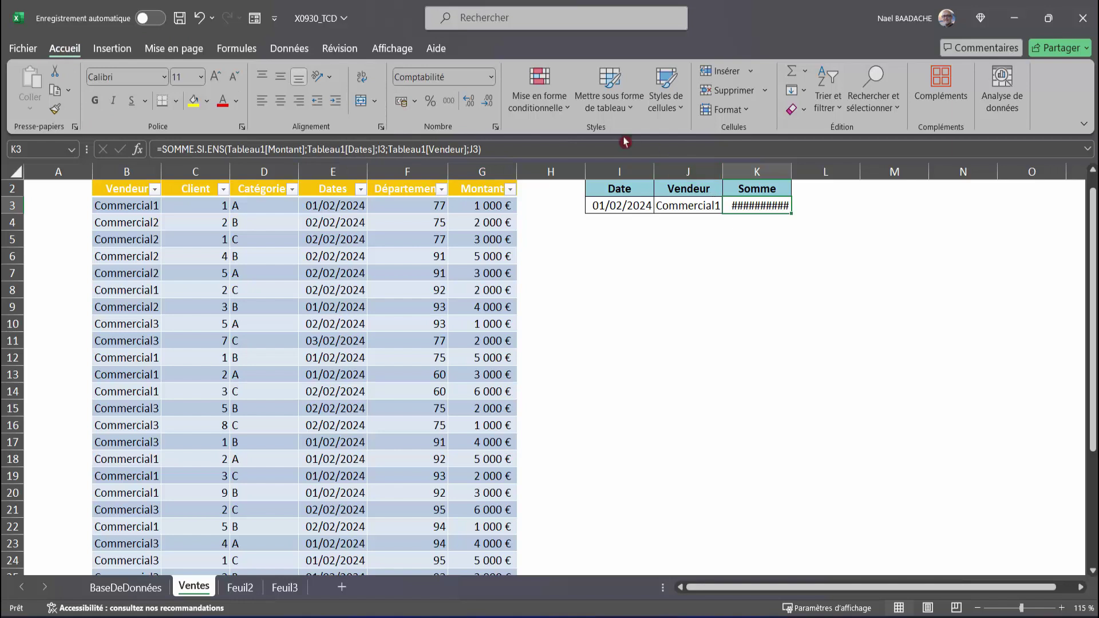
{"action": "left_click", "coordinate": [485, 105]}
{"action": "left_click", "coordinate": [486, 104]}
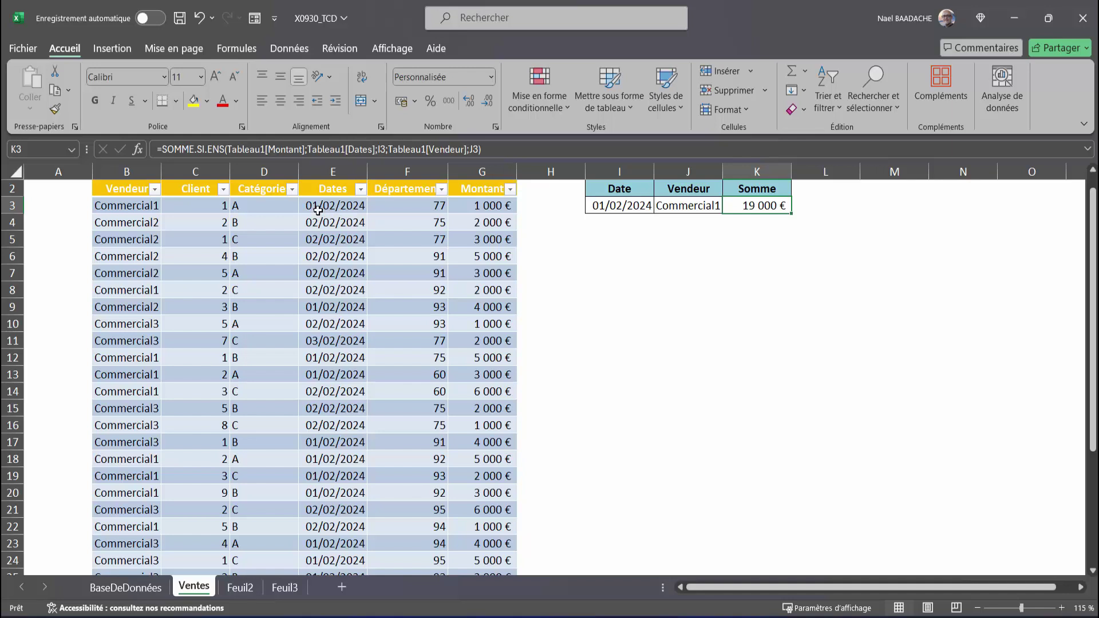
Filter the table to 01/02/2024 and Commercial1, then select the Montant amounts to check their total
{"action": "left_click", "coordinate": [361, 189]}
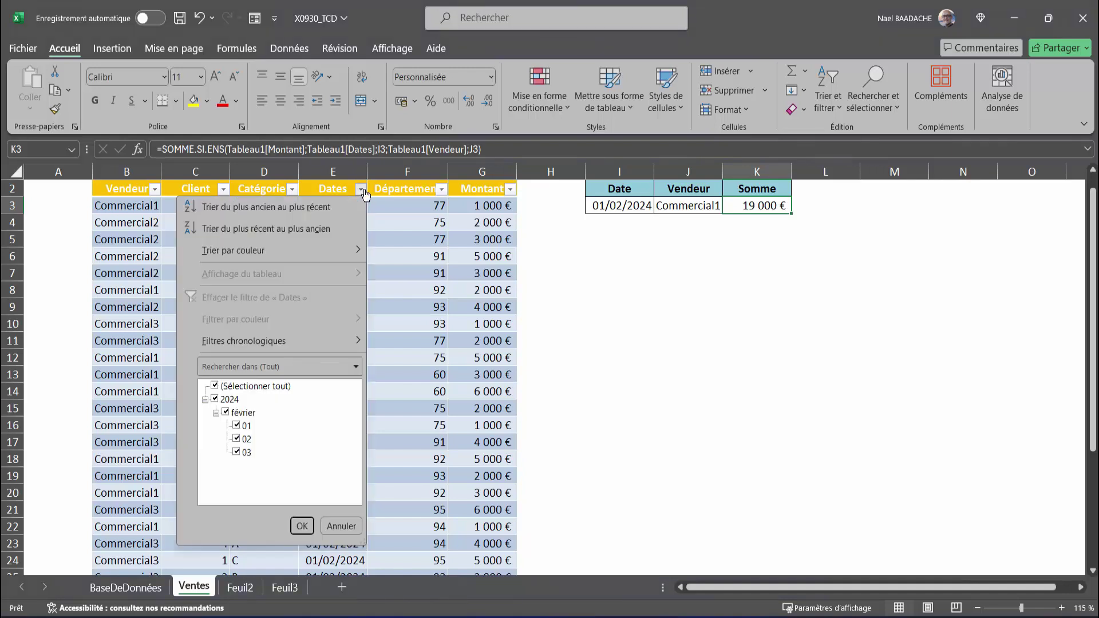
{"action": "left_click", "coordinate": [215, 386]}
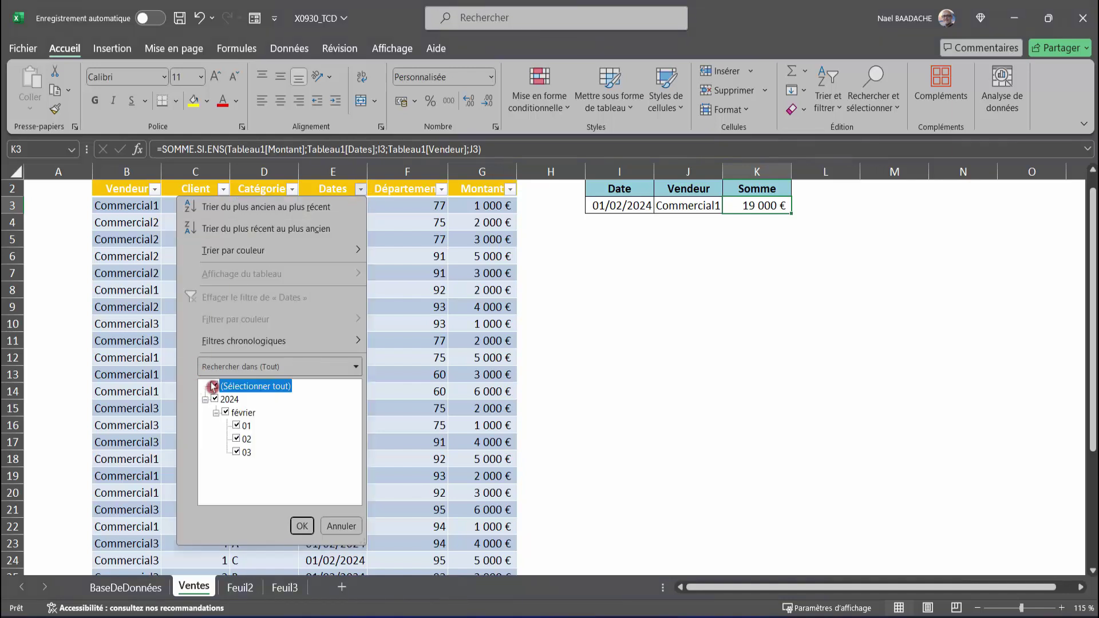
{"action": "left_click", "coordinate": [237, 425]}
{"action": "left_click", "coordinate": [302, 527]}
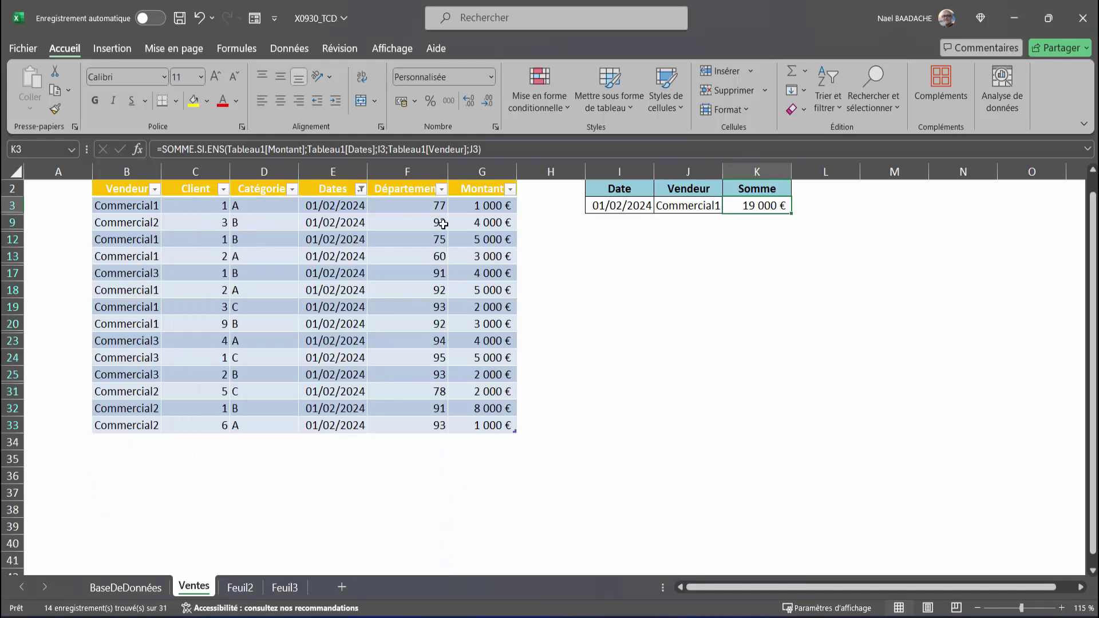
{"action": "mouse_move", "coordinate": [362, 189]}
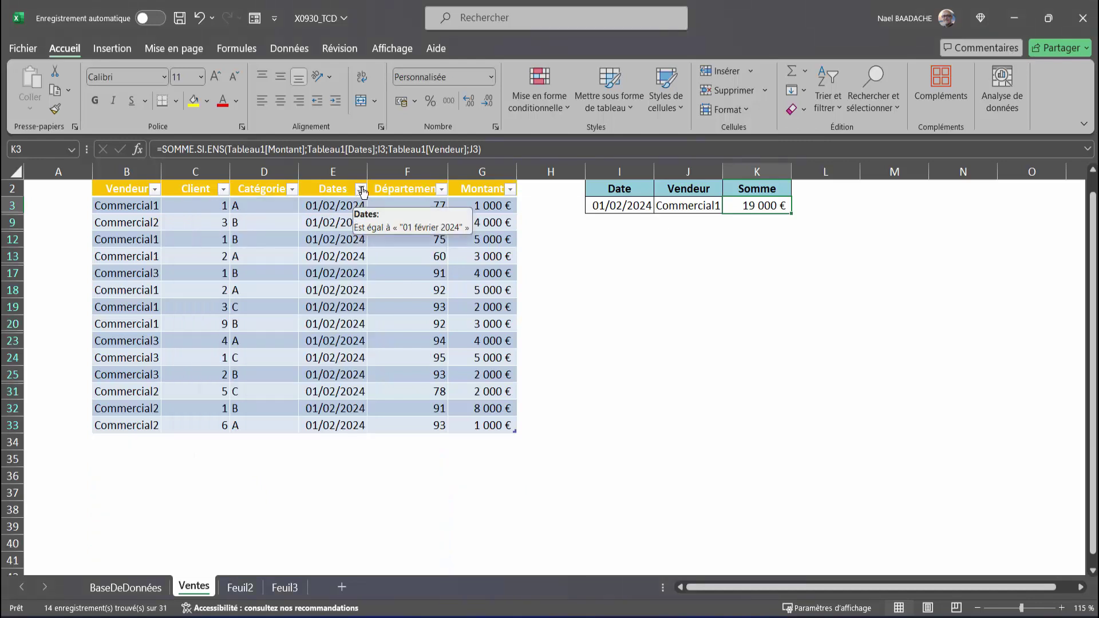
{"action": "left_click", "coordinate": [154, 189]}
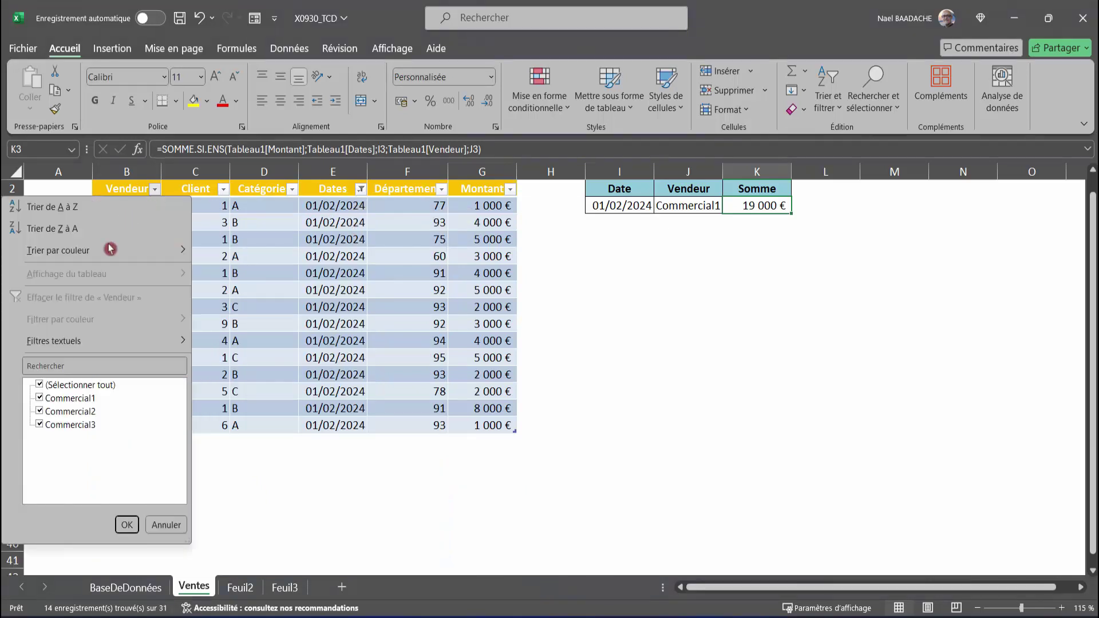
{"action": "left_click", "coordinate": [41, 385]}
{"action": "left_click", "coordinate": [39, 398]}
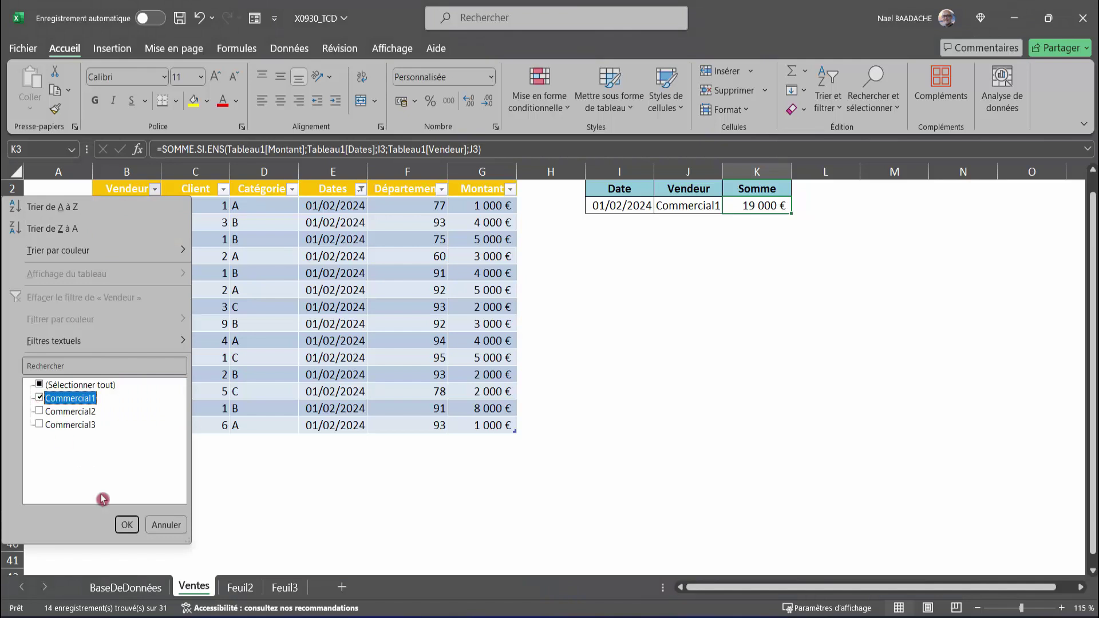
{"action": "left_click", "coordinate": [127, 525]}
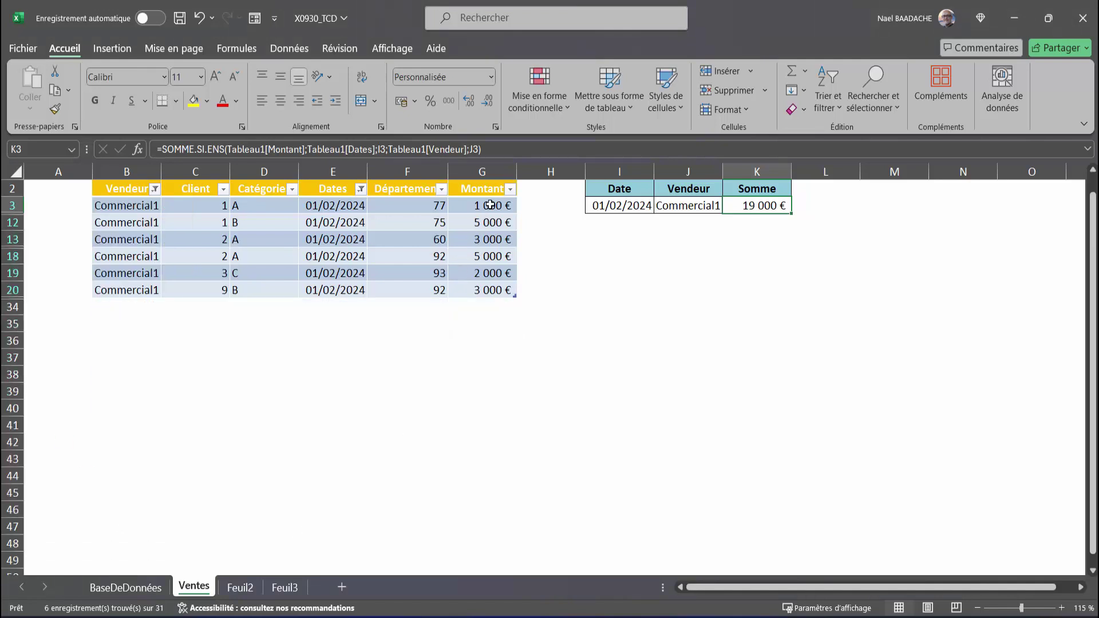
{"action": "left_click_drag", "start_coordinate": [490, 205], "coordinate": [491, 290]}
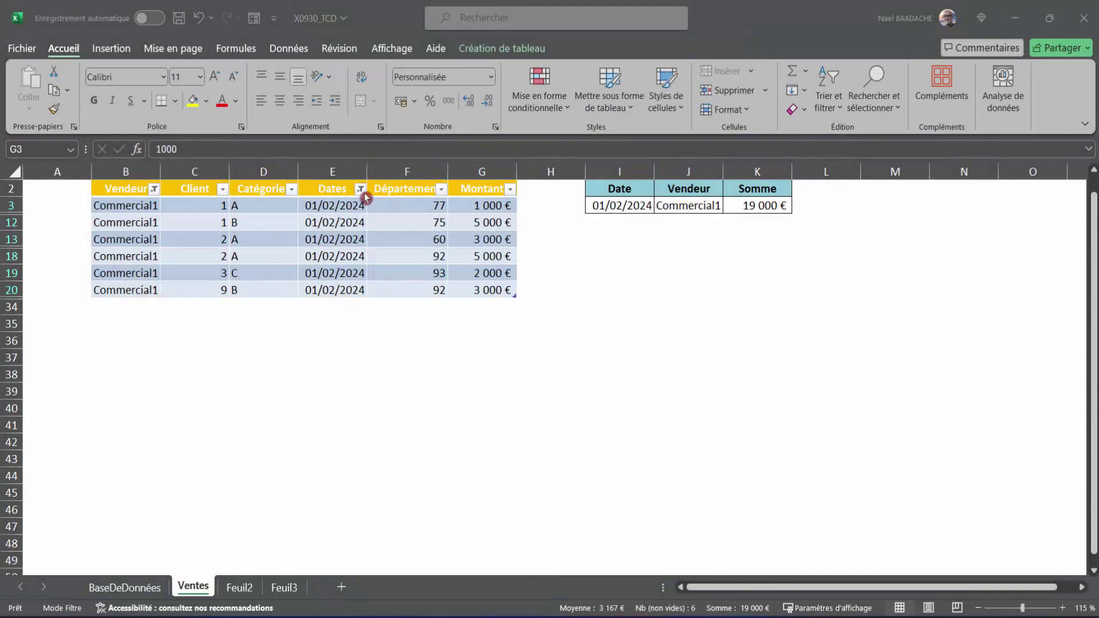
Clear the Dates and Vendeur filters so all sales rows show again
{"action": "left_click", "coordinate": [361, 190]}
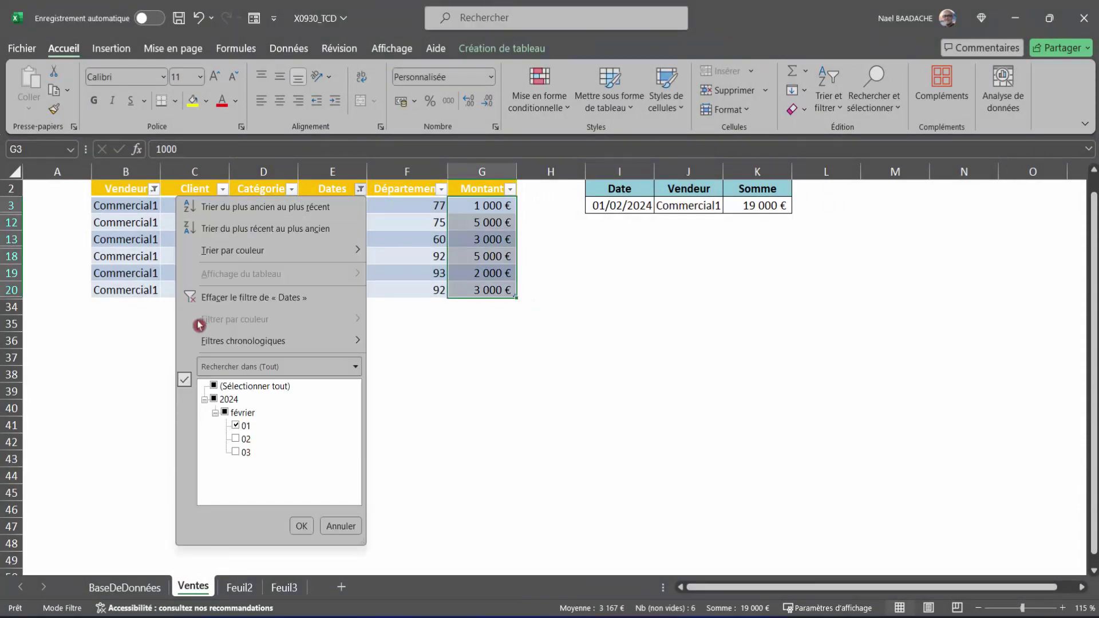
{"action": "left_click", "coordinate": [229, 299]}
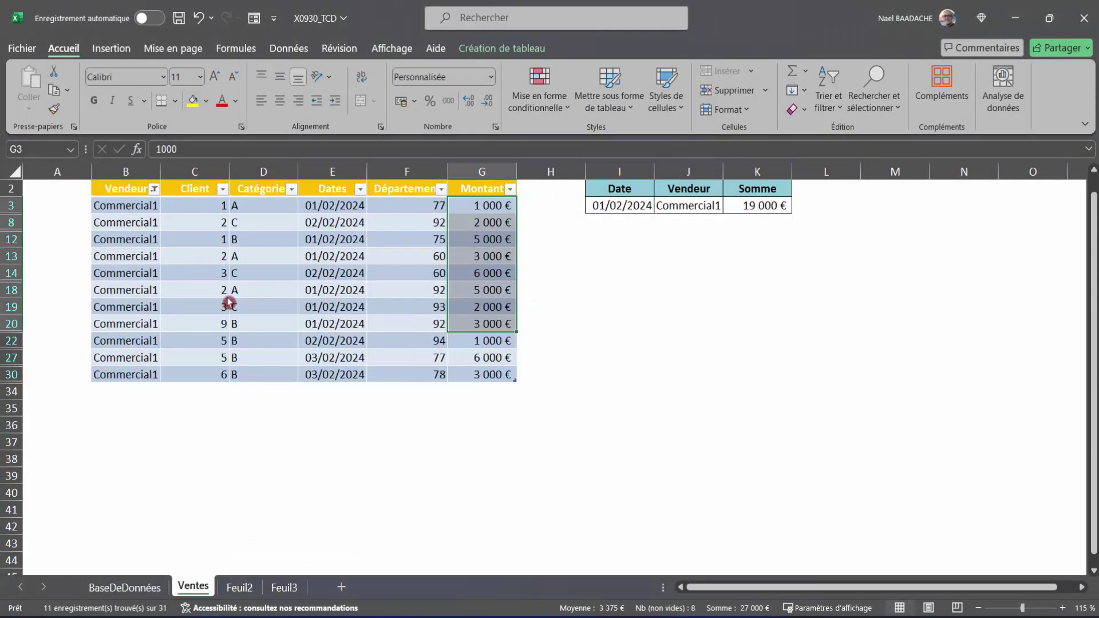
{"action": "left_click", "coordinate": [154, 191]}
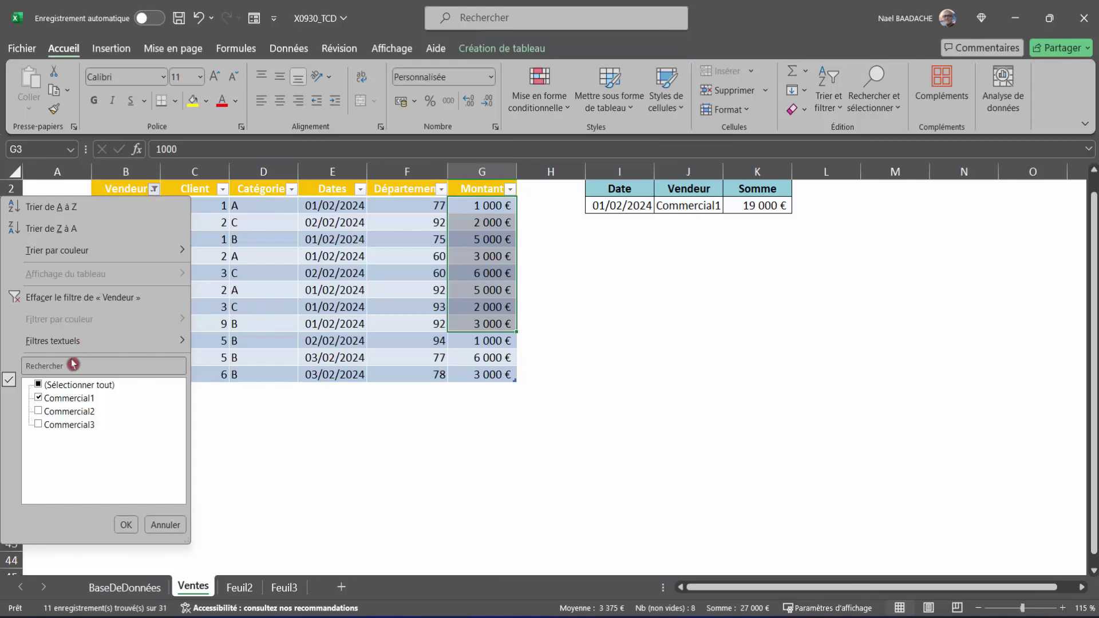
{"action": "left_click", "coordinate": [55, 298]}
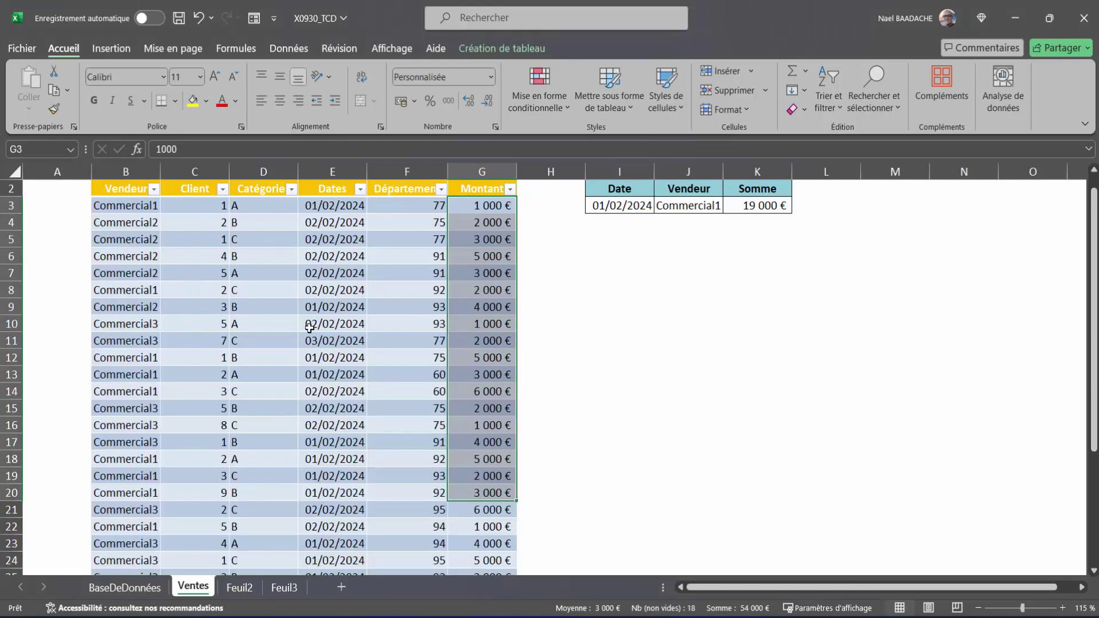
{"action": "scroll", "coordinate": [335, 321], "scroll_direction": "down", "scroll_amount": 5}
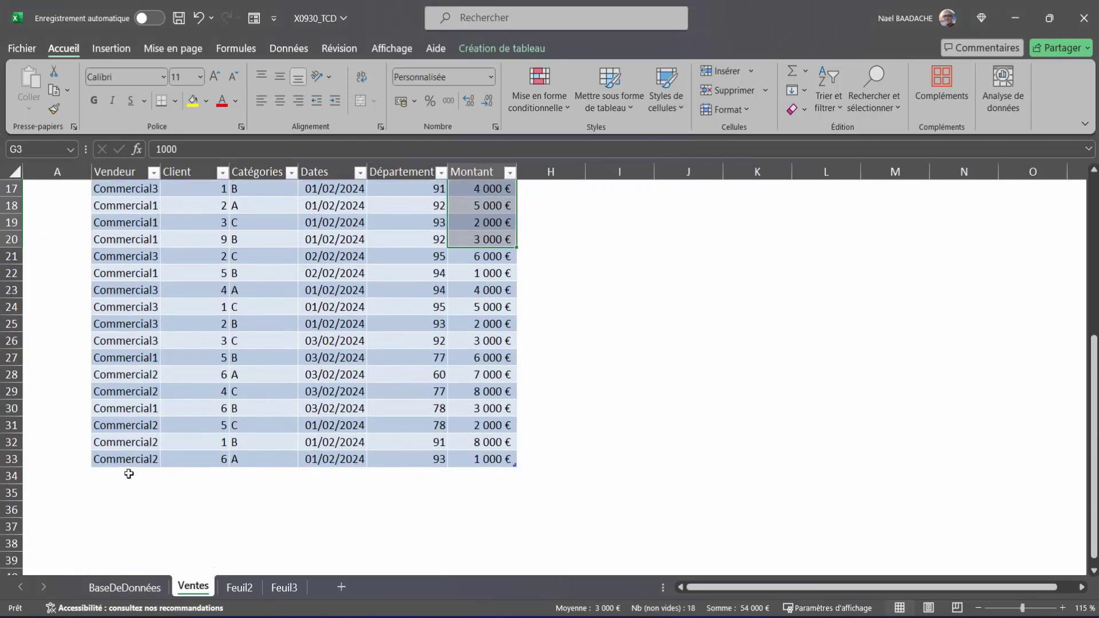
Enter the first new sale: Commercial4, 04/02/2024, 10 000 €
{"action": "left_click", "coordinate": [129, 474]}
{"action": "type", "text": "Commercial"}
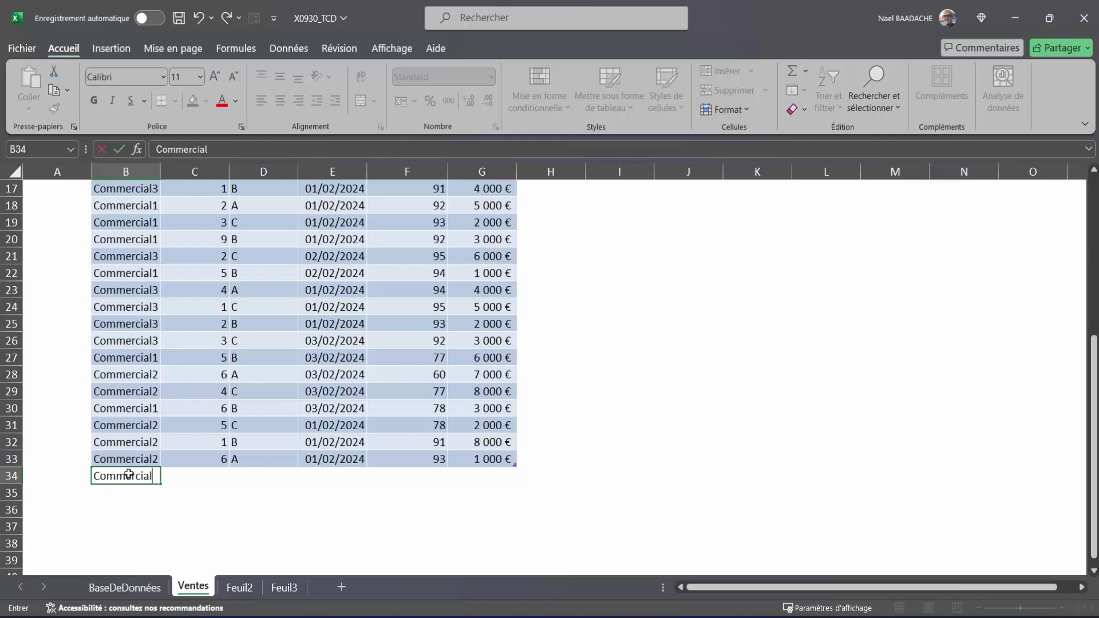
{"action": "key", "text": "Tab"}
{"action": "key", "text": "Tab"}
{"action": "key", "text": "Tab"}
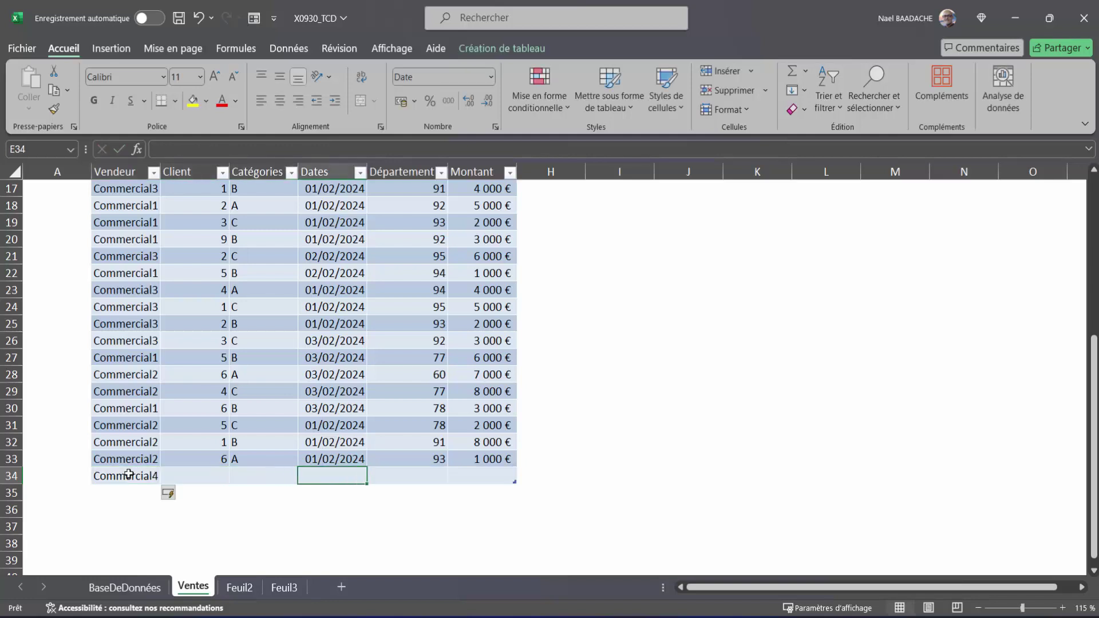
{"action": "type", "text": "04/02/2024"}
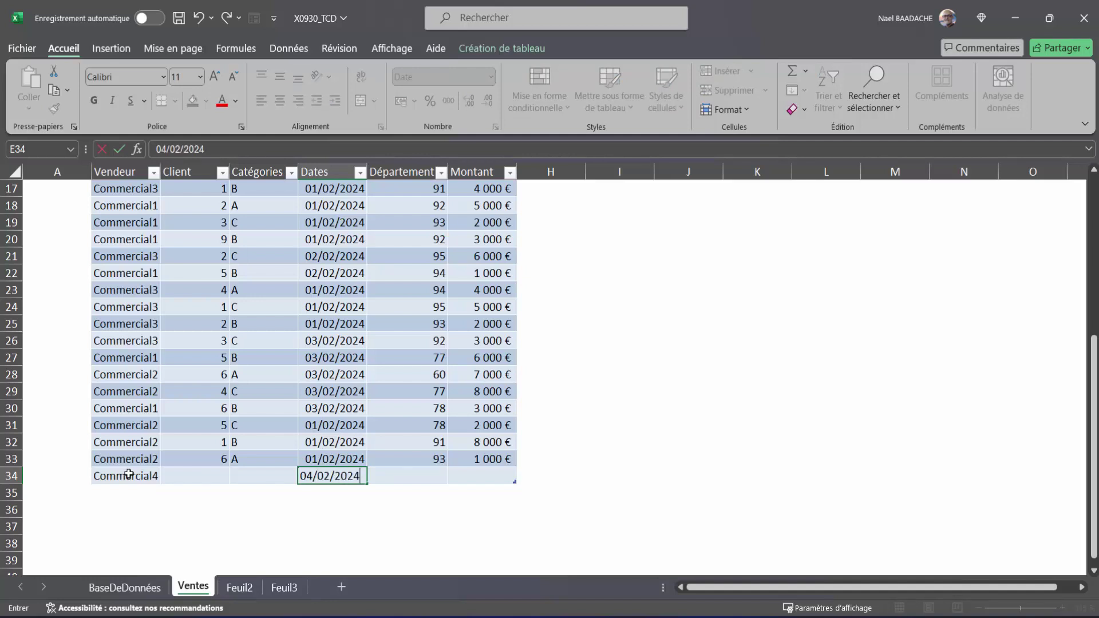
{"action": "key", "text": "Tab"}
{"action": "key", "text": "Tab"}
{"action": "type", "text": "10"}
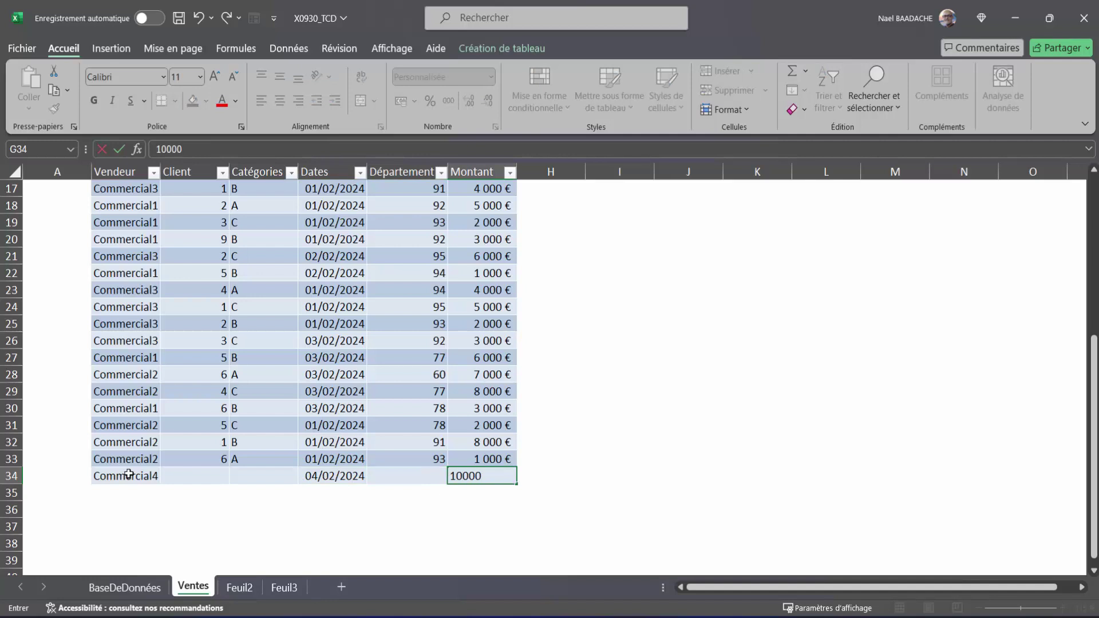
{"action": "key", "text": "Return"}
Enter the second new sale: Commercial4, 04/02/2024, 5 000 €
{"action": "key", "text": "Left"}
{"action": "key", "text": "Left"}
{"action": "key", "text": "Left"}
{"action": "key", "text": "Left"}
{"action": "key", "text": "Left"}
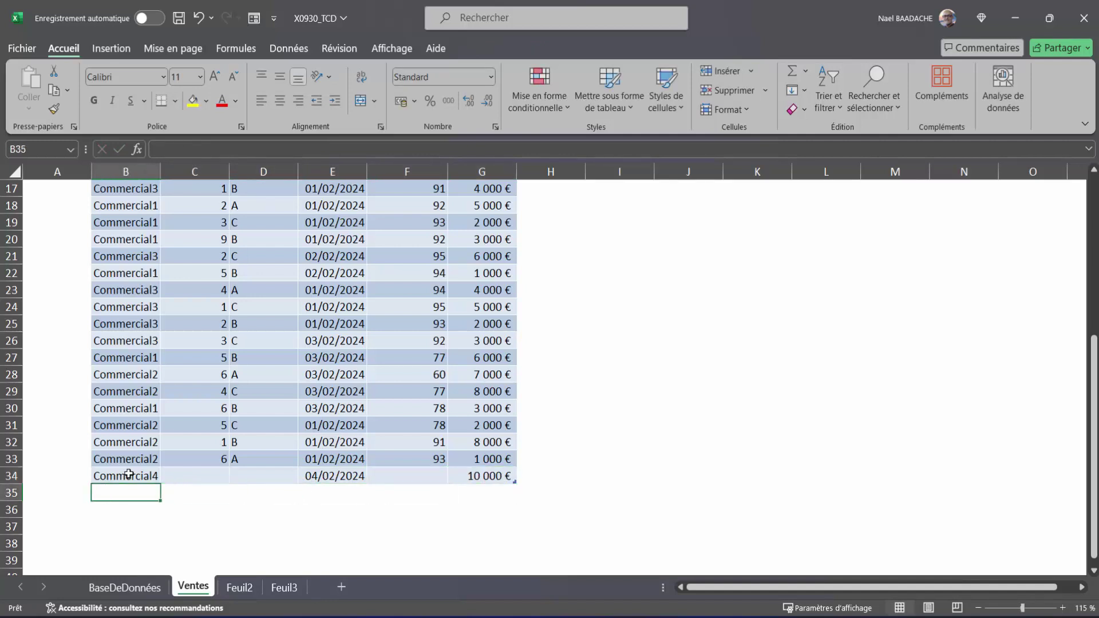
{"action": "type", "text": "Comm"}
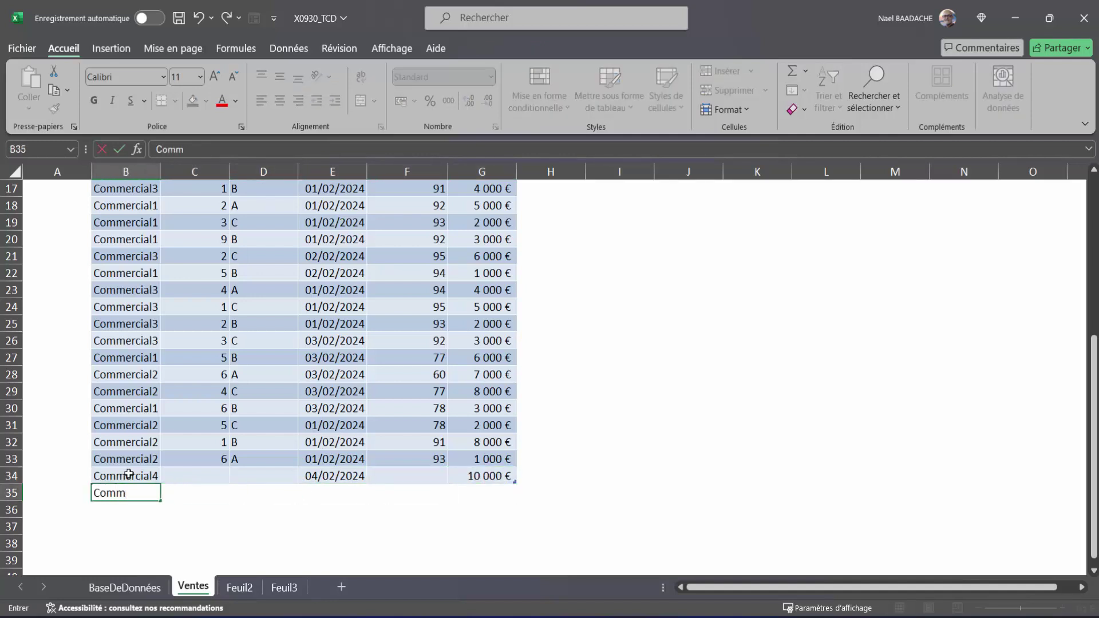
{"action": "key", "text": "Tab"}
{"action": "key", "text": "Tab"}
{"action": "key", "text": "Tab"}
{"action": "type", "text": "04/"}
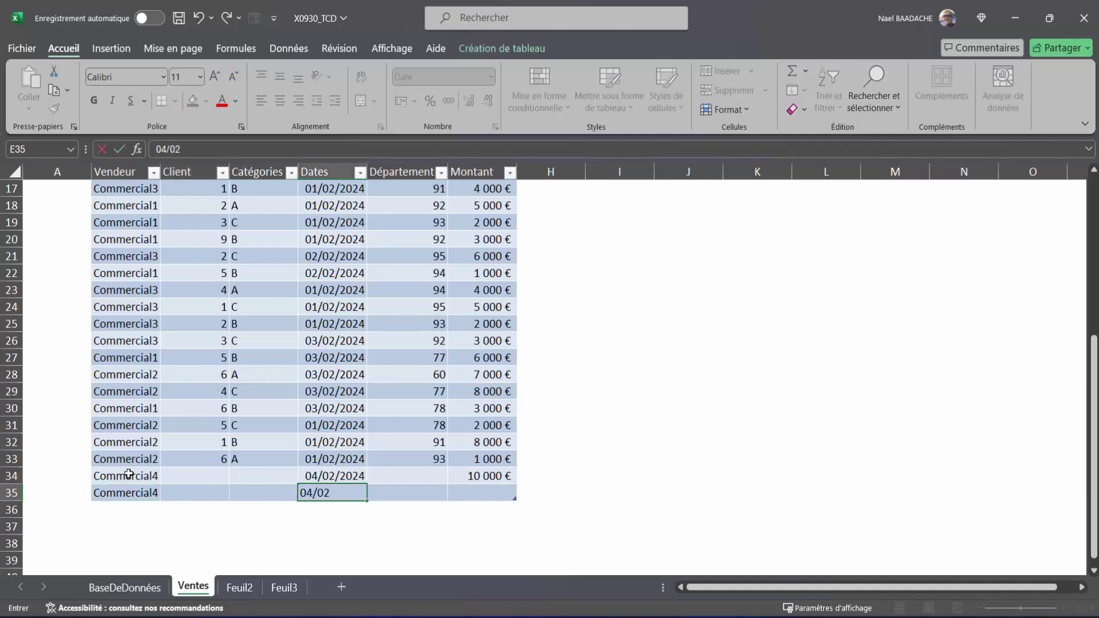
{"action": "key", "text": "Tab"}
{"action": "key", "text": "Tab"}
{"action": "type", "text": "5 000"}
{"action": "key", "text": "Return"}
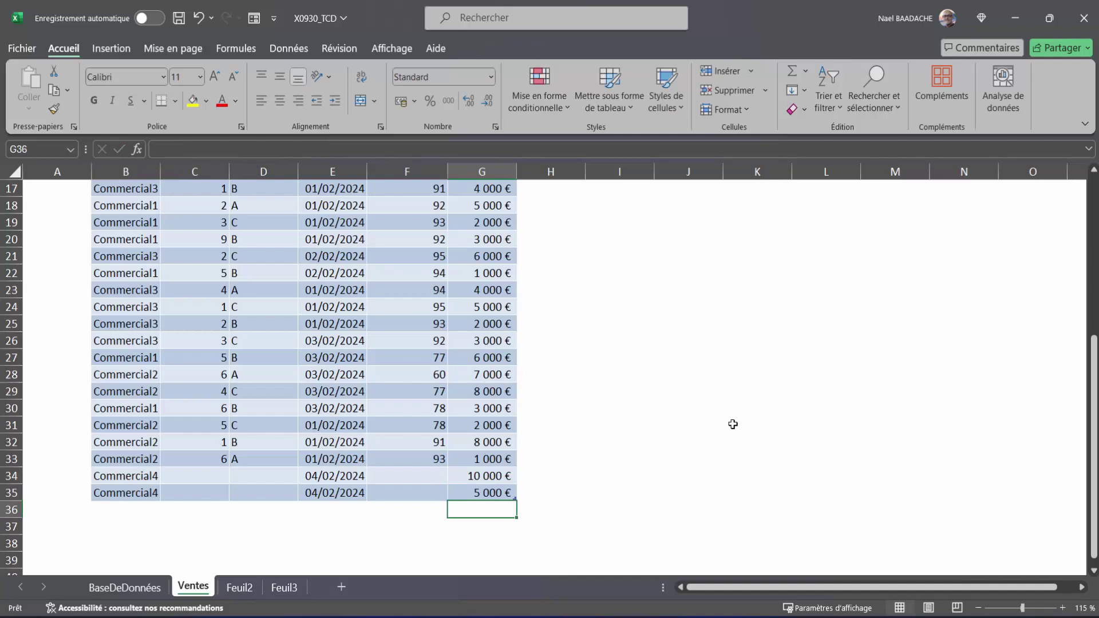
Refresh all data in the workbook with Actualiser tout
{"action": "scroll", "coordinate": [576, 434], "scroll_direction": "up", "scroll_amount": 5}
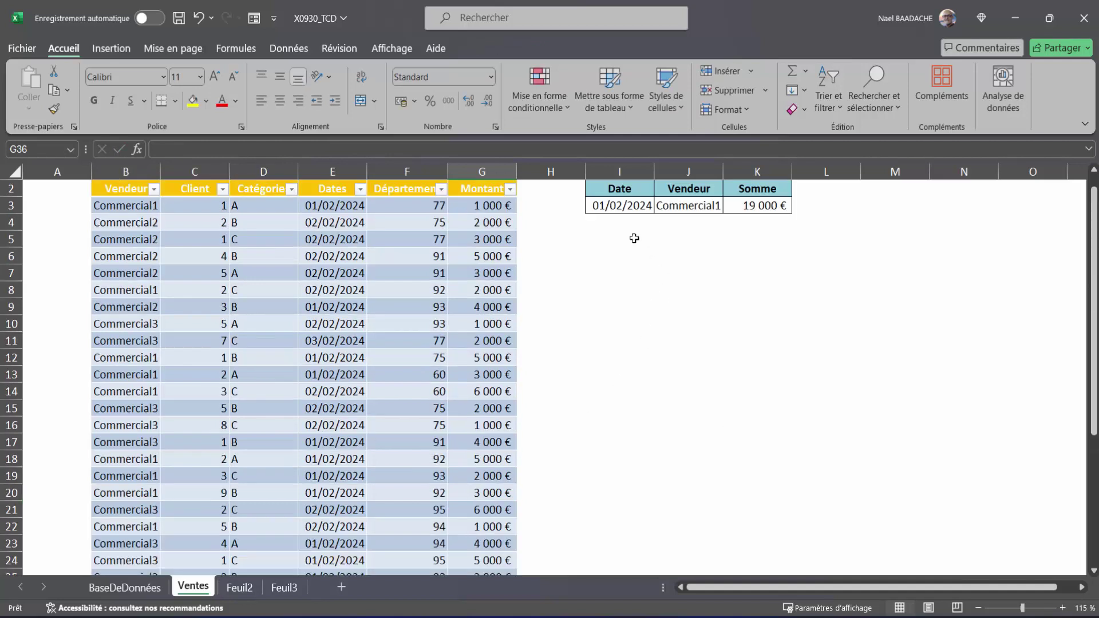
{"action": "left_click", "coordinate": [765, 205]}
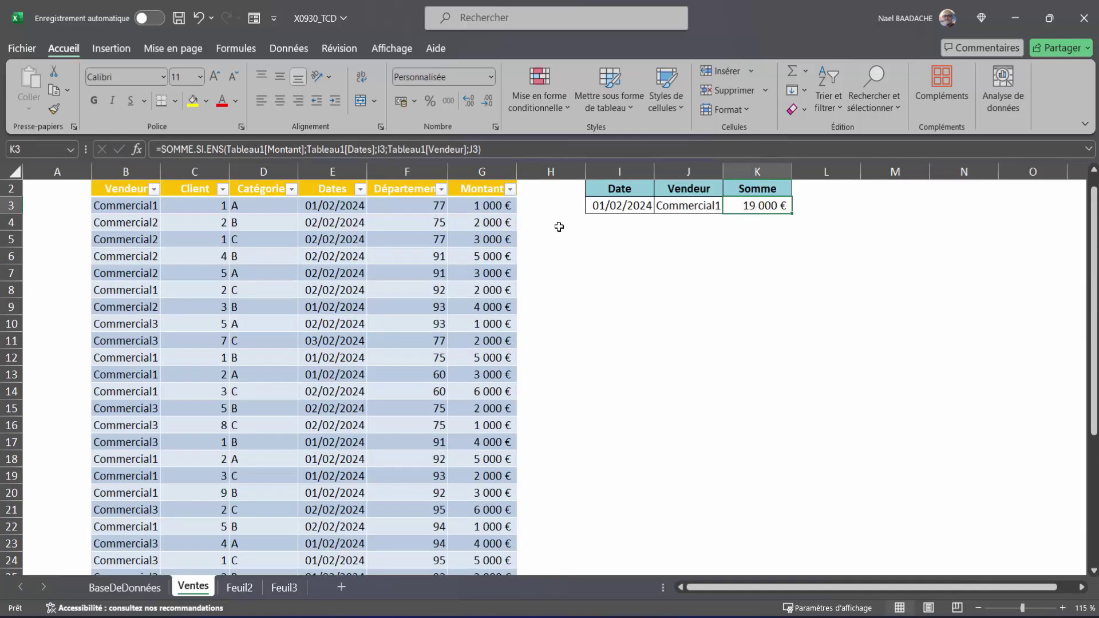
{"action": "left_click", "coordinate": [299, 50]}
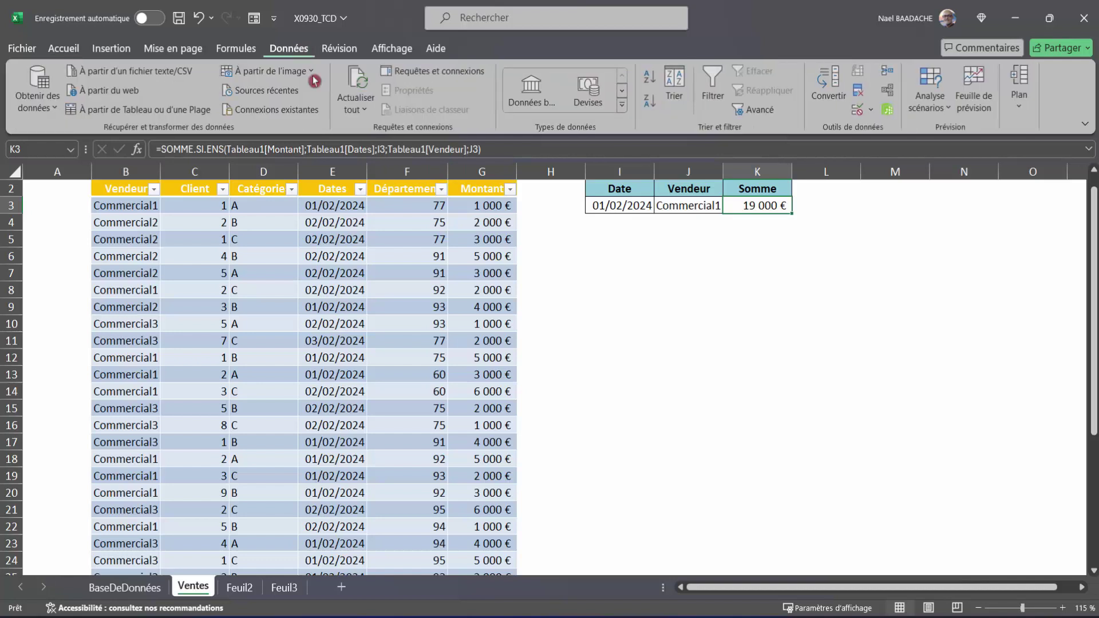
{"action": "left_click", "coordinate": [353, 86]}
Set I3 to 04/02/2024 and J3 to Commercial4 so K3 totals 15 000 €
{"action": "left_click", "coordinate": [628, 207]}
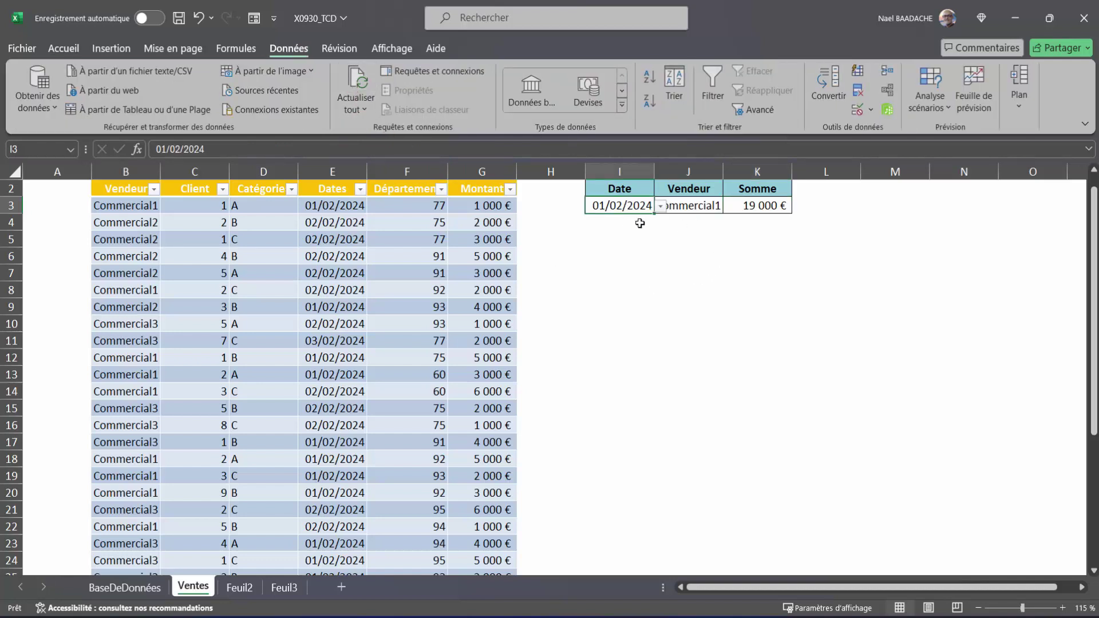
{"action": "left_click", "coordinate": [661, 208]}
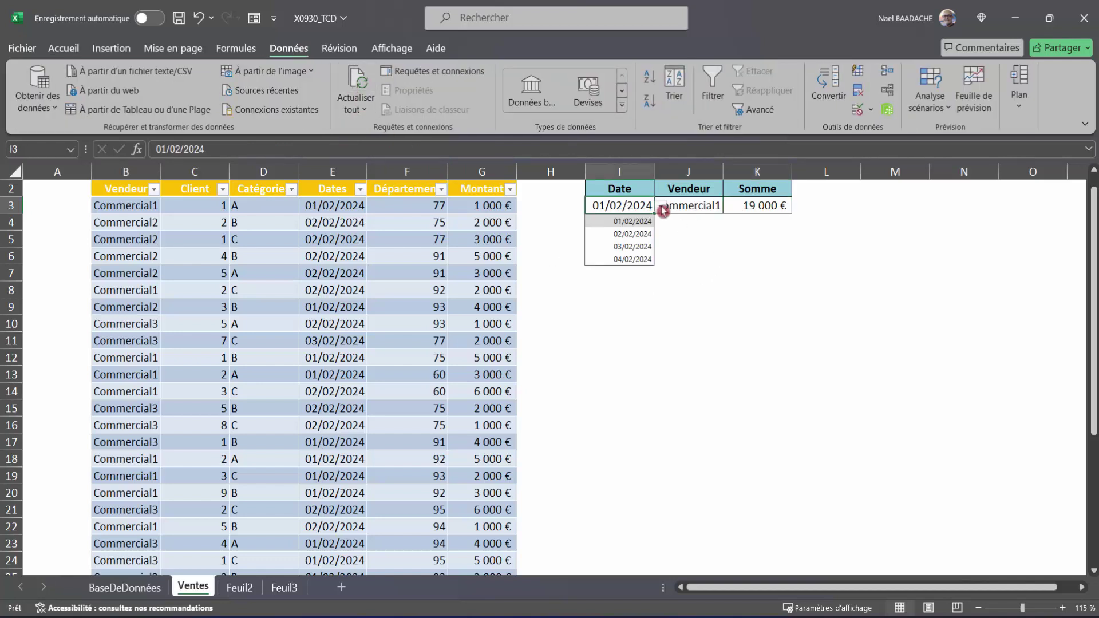
{"action": "left_click", "coordinate": [632, 260]}
{"action": "left_click", "coordinate": [701, 206]}
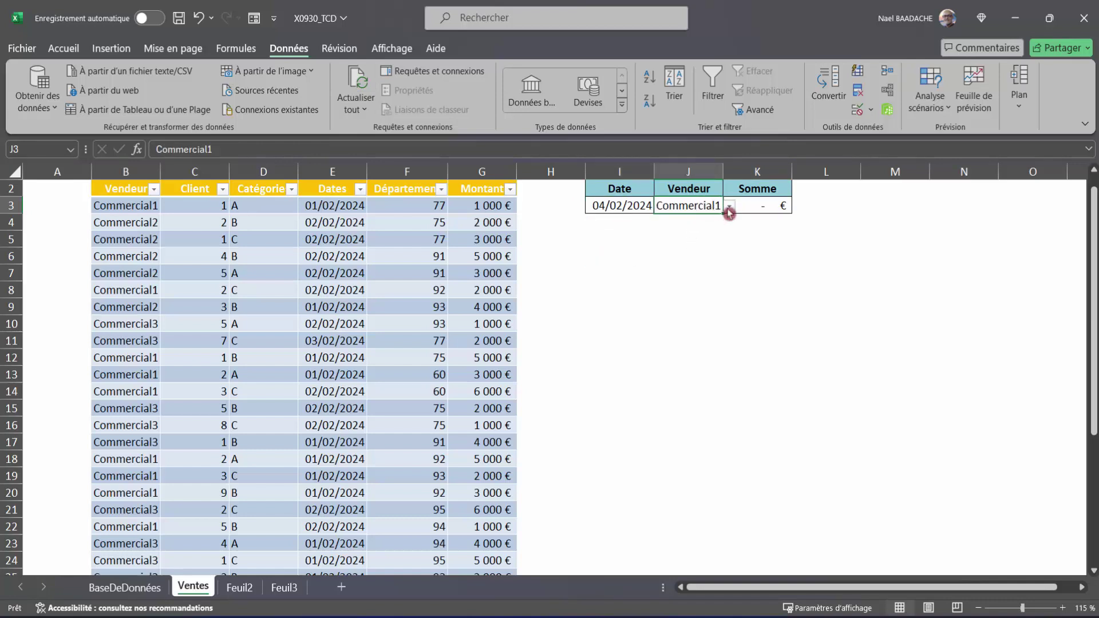
{"action": "left_click", "coordinate": [729, 209]}
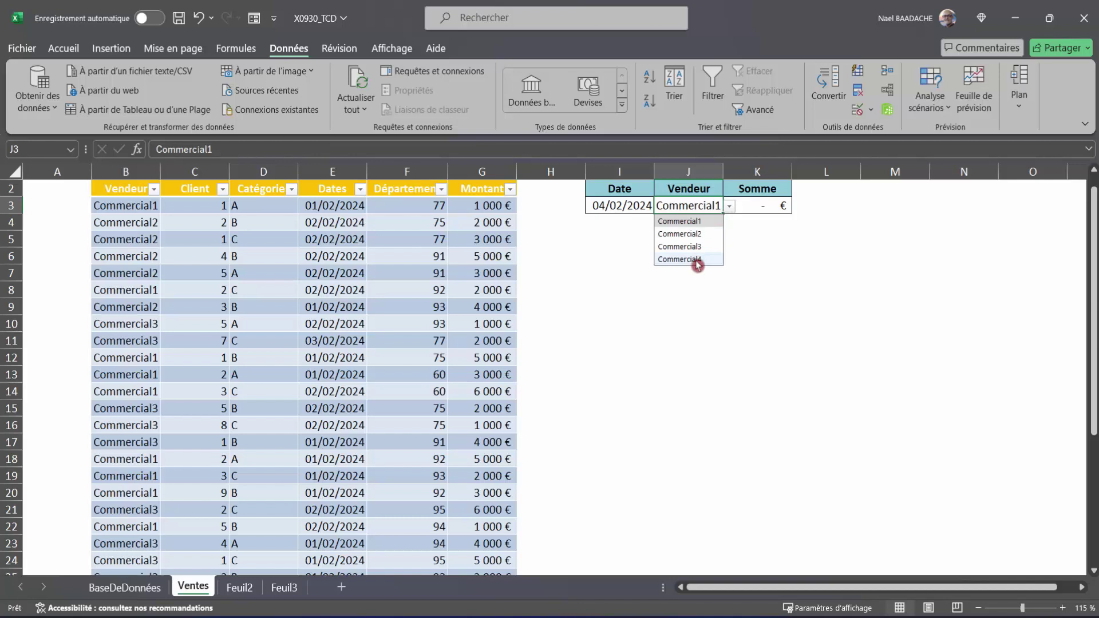
{"action": "left_click", "coordinate": [696, 260]}
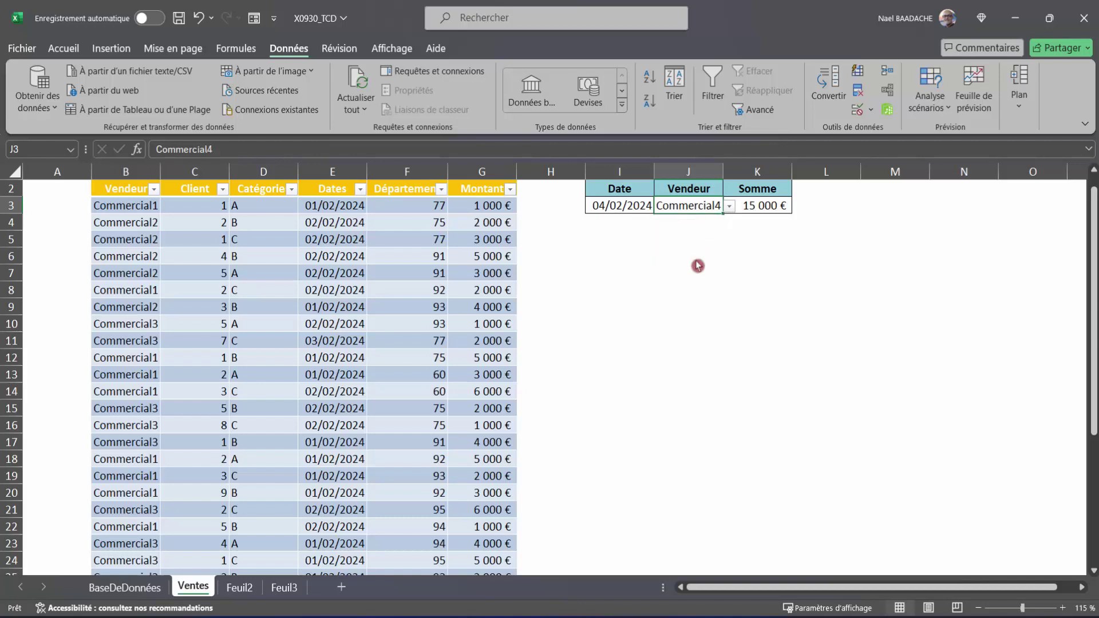
{"action": "left_click", "coordinate": [760, 207]}
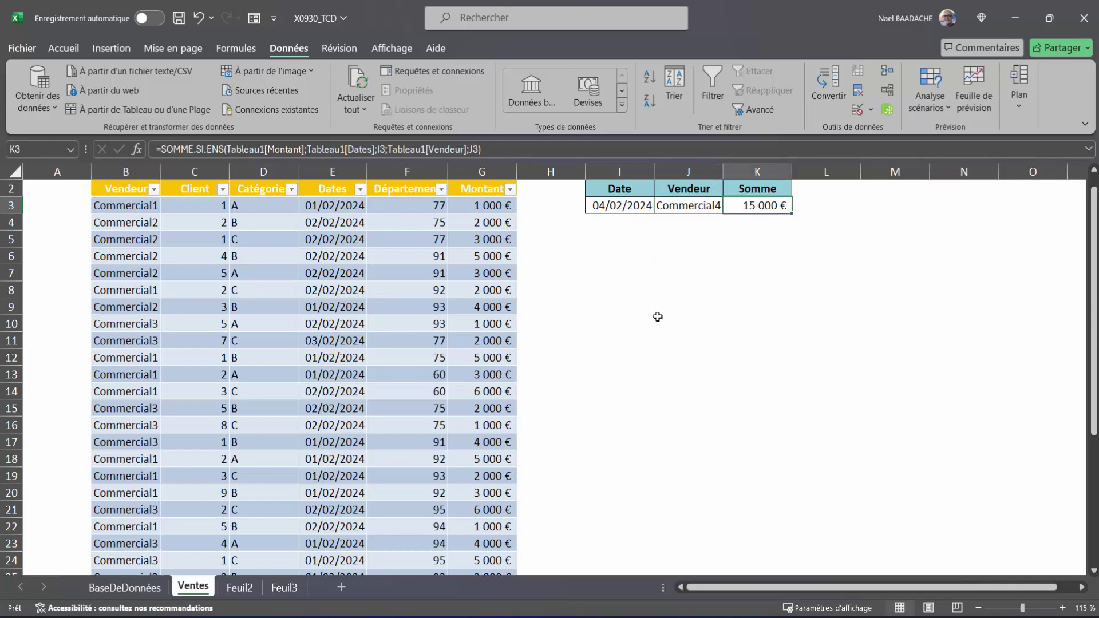
{"action": "scroll", "coordinate": [658, 317], "scroll_direction": "down", "scroll_amount": 3}
{"action": "scroll", "coordinate": [641, 334], "scroll_direction": "down", "scroll_amount": 5}
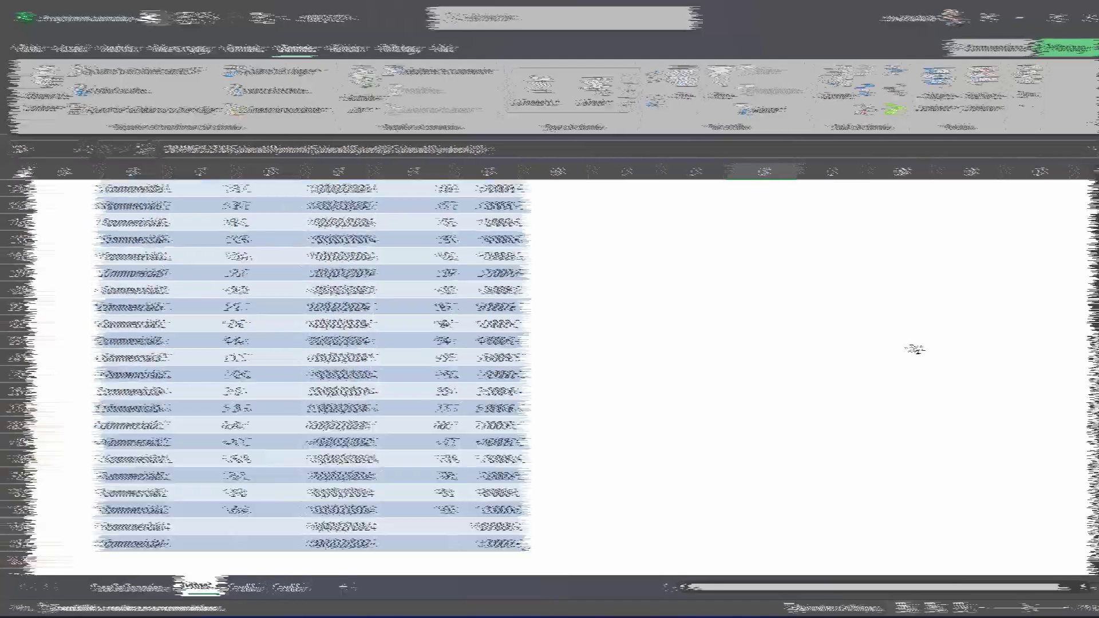